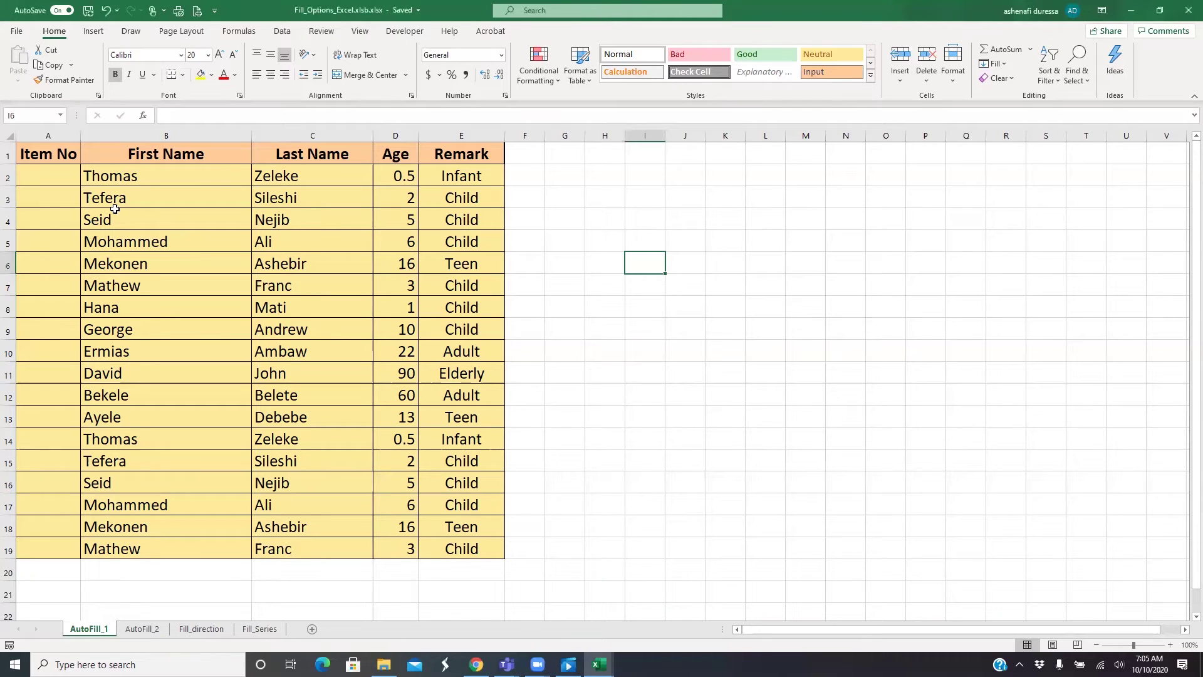
- Insert a new empty row above the table's header row
left_click(60, 176)
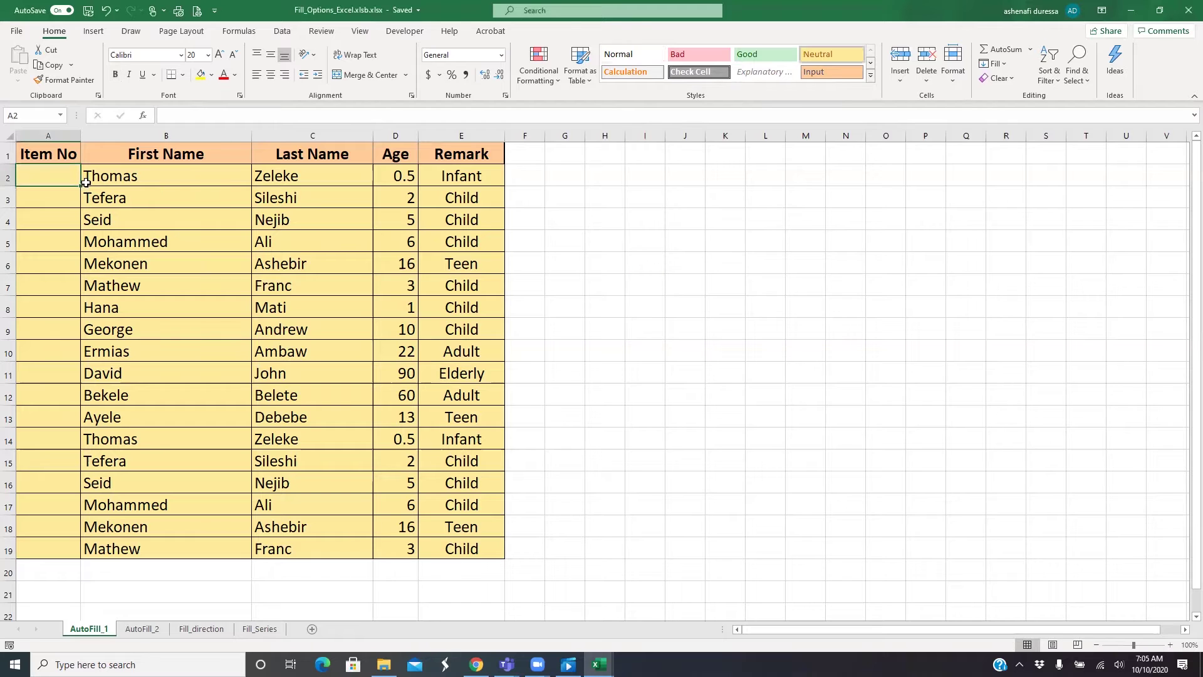
left_click(9, 154)
right_click(10, 154)
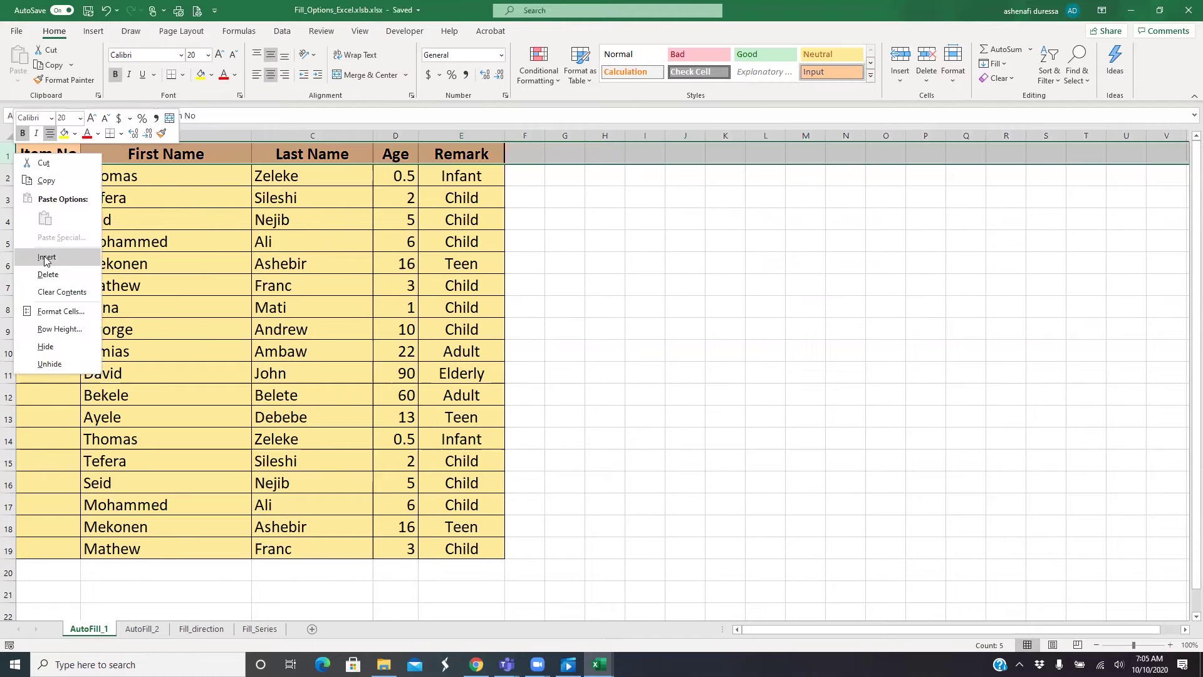
left_click(47, 252)
- Enter the title 'Hospital Patients' in A1 and merge and centre it across A1:E1
left_click(46, 155)
type("H")
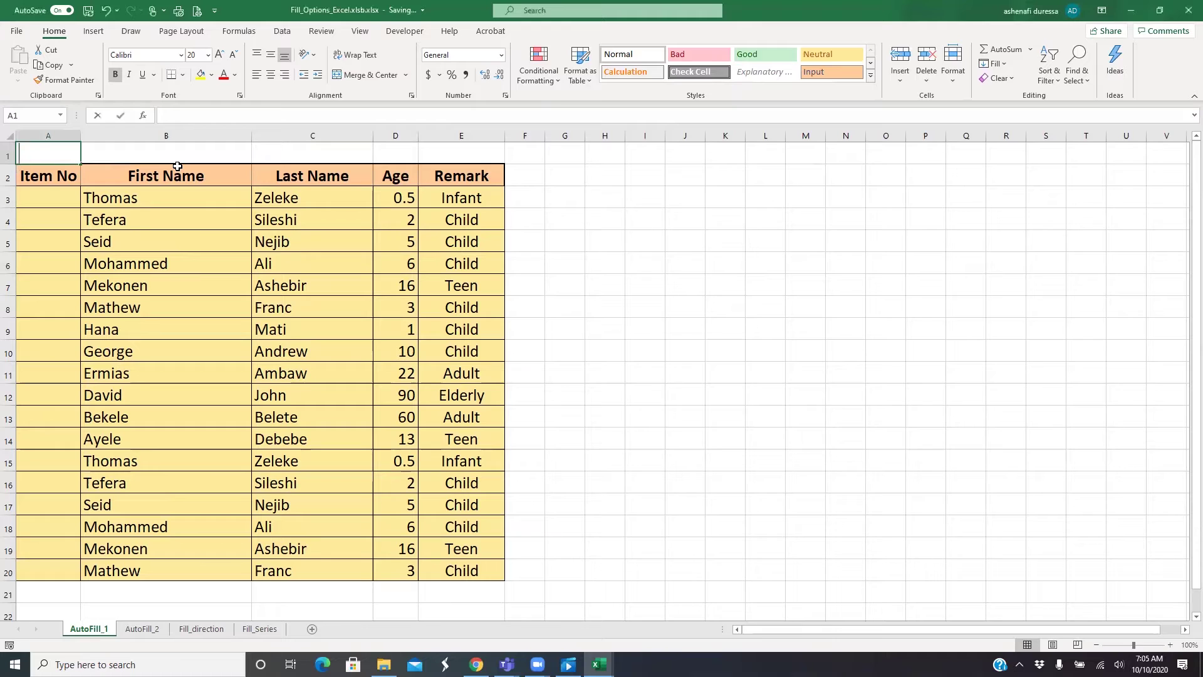
type("ospital Patien")
key("Return")
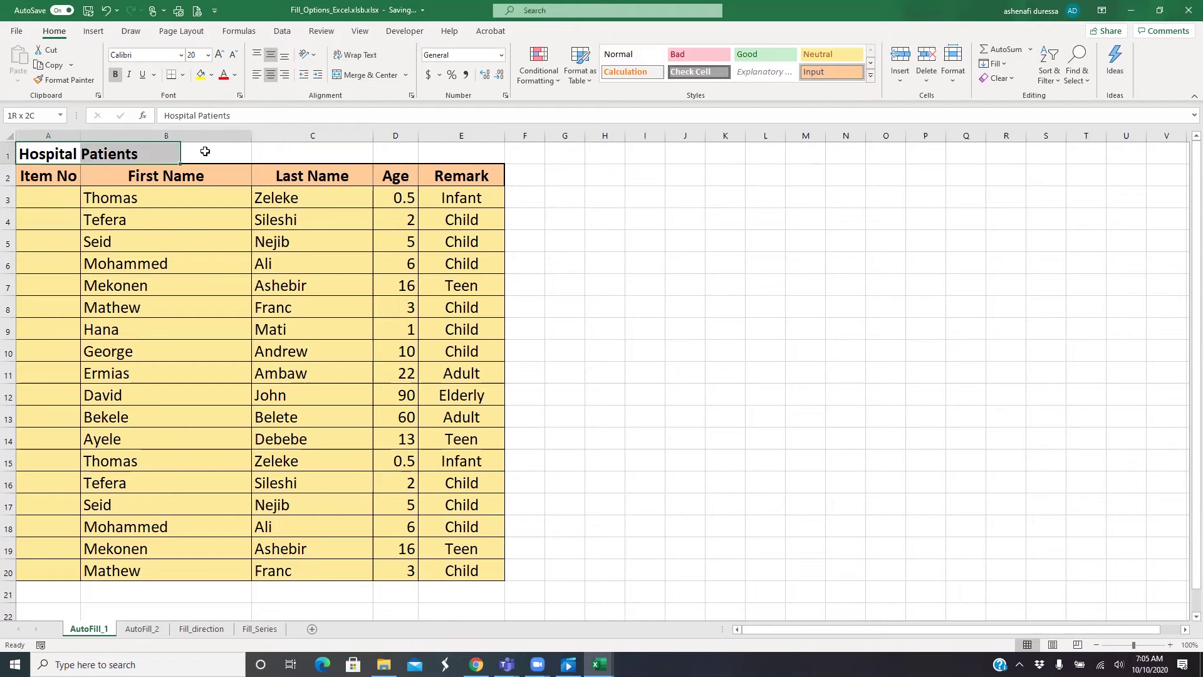
left_click_drag(56, 152, 461, 154)
left_click(344, 75)
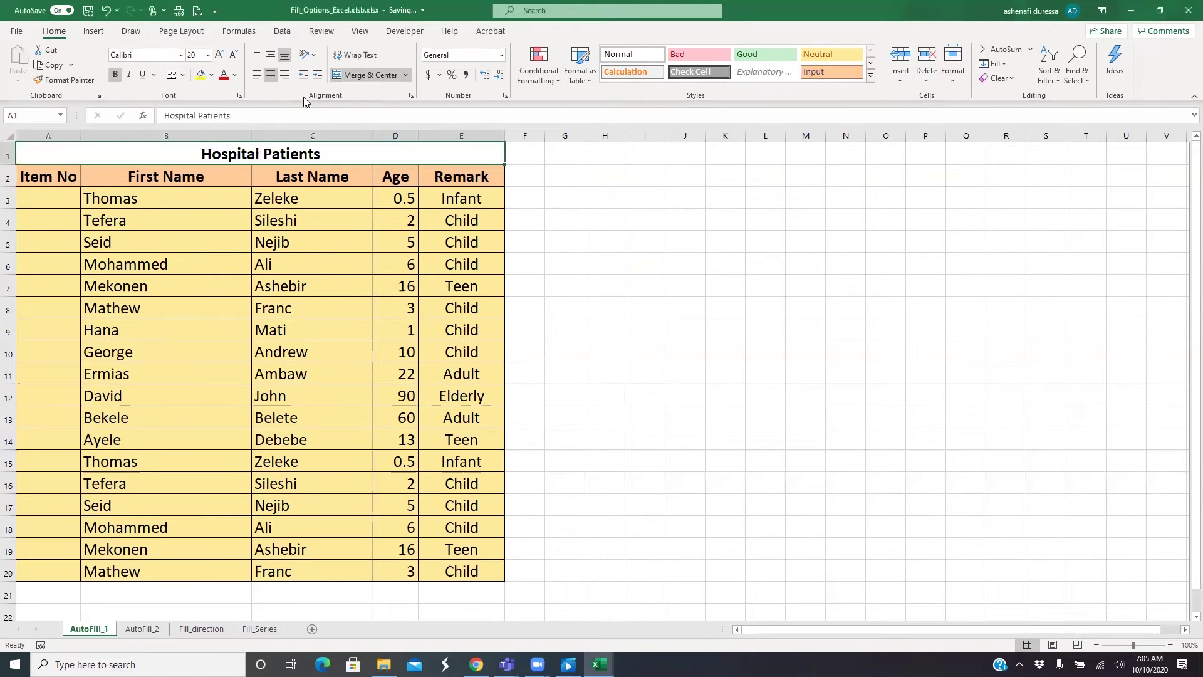
left_click(326, 288)
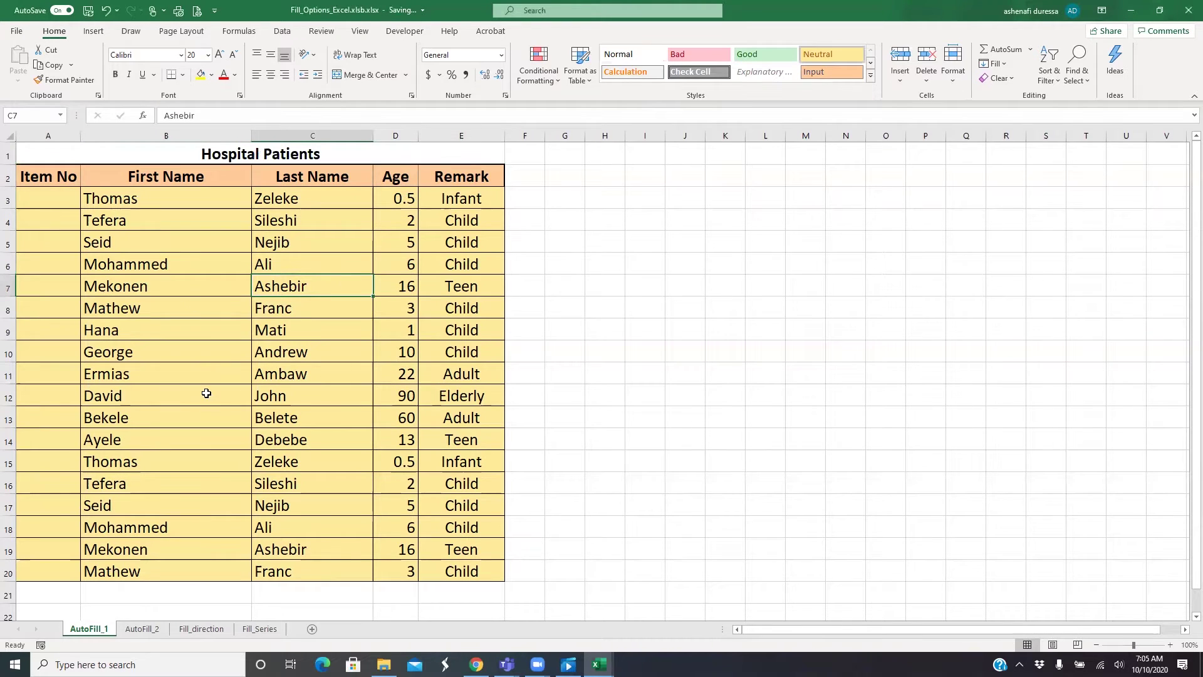
- Number the Item No column from 1 to 18 down to row 20, starting from 1 and 2
left_click(60, 195)
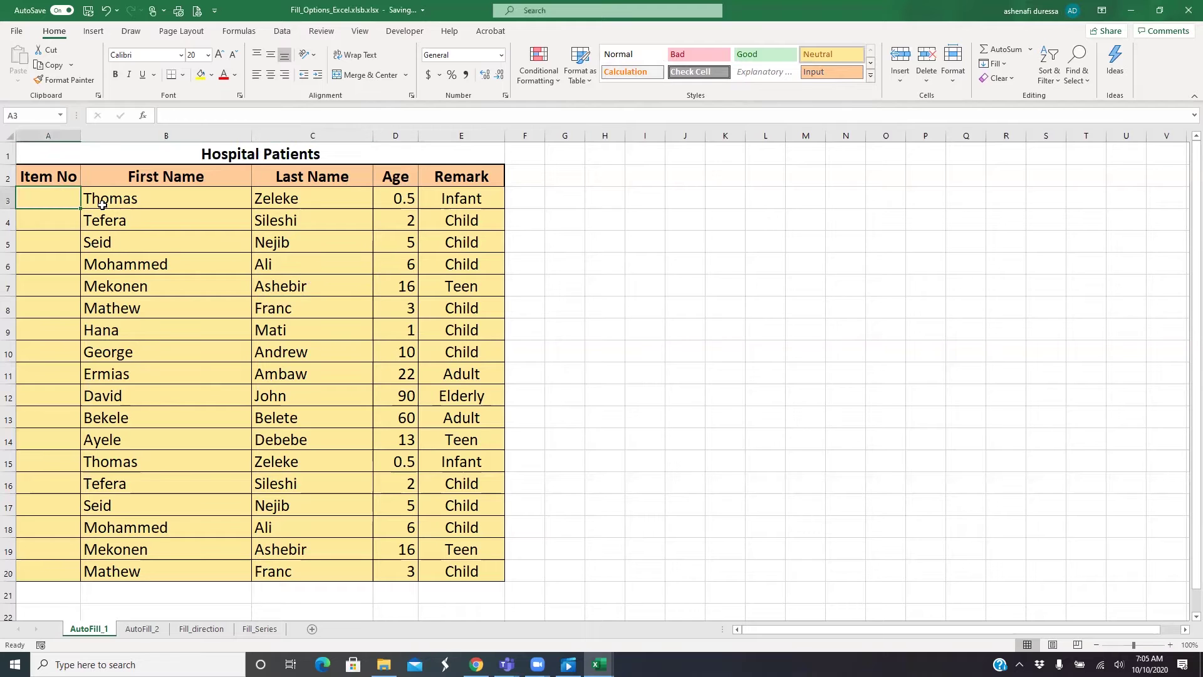
type("1")
key("Return")
type("2")
key("Return")
mouse_move(63, 198)
left_mouse_down()
mouse_move(94, 488)
mouse_move(88, 571)
left_mouse_up()
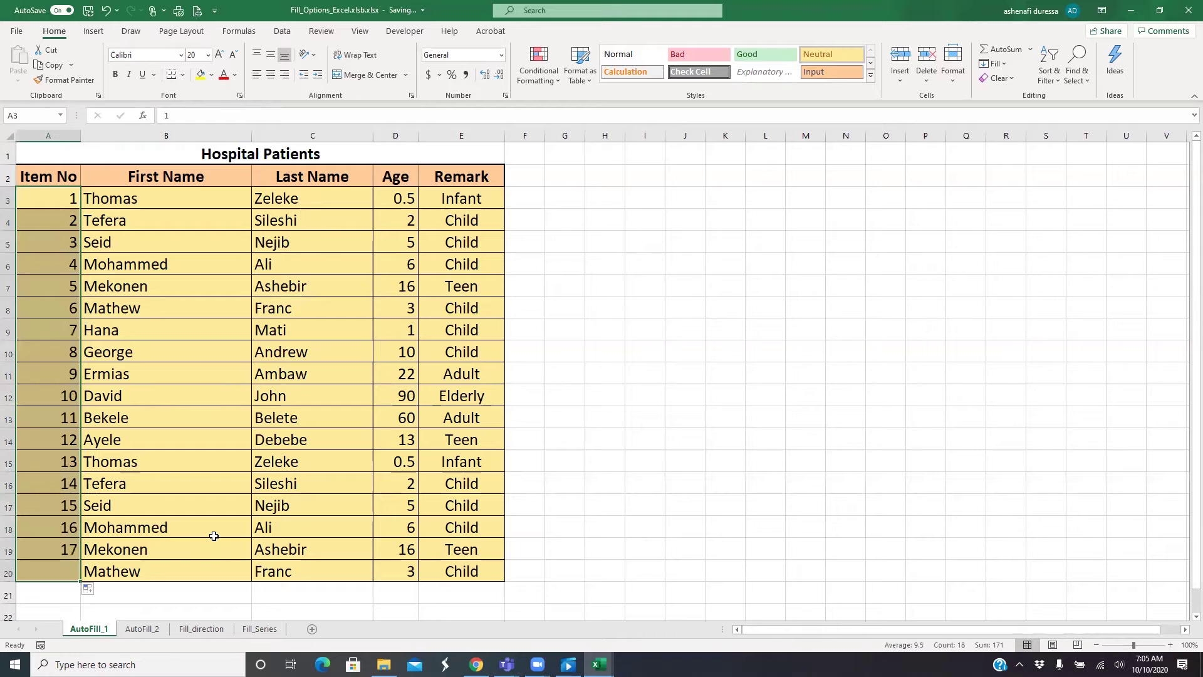
- Review the first patient's name, age and Remark formula, then widen column F
left_click(152, 197)
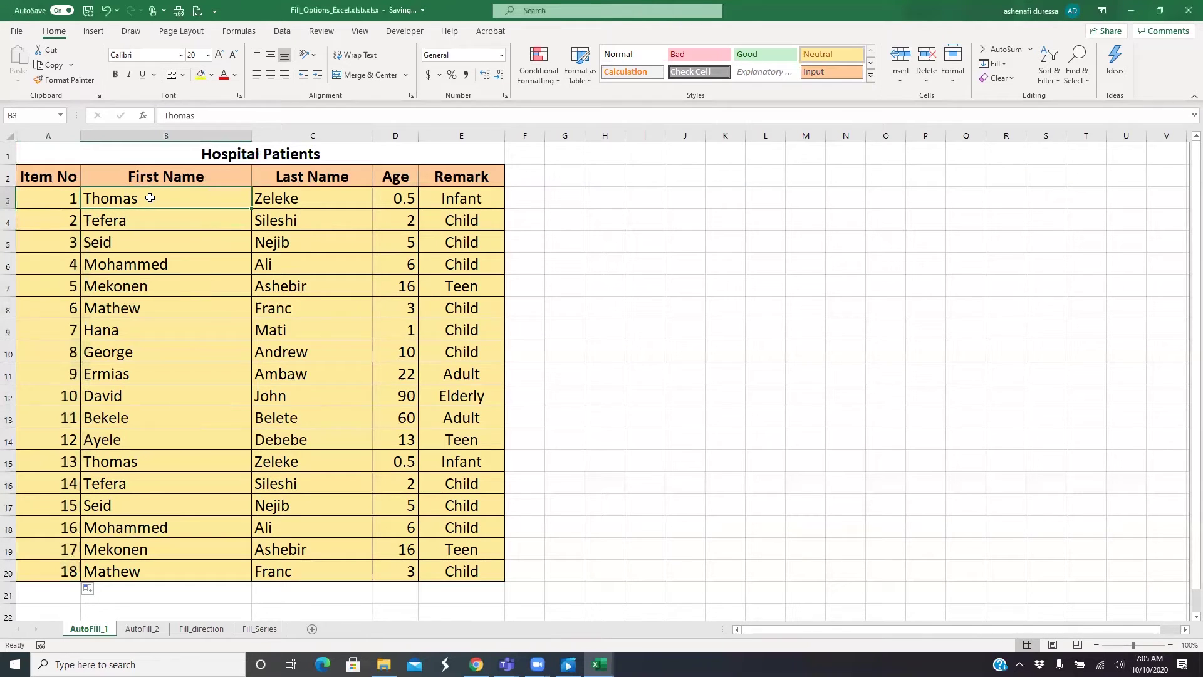
left_click(312, 194)
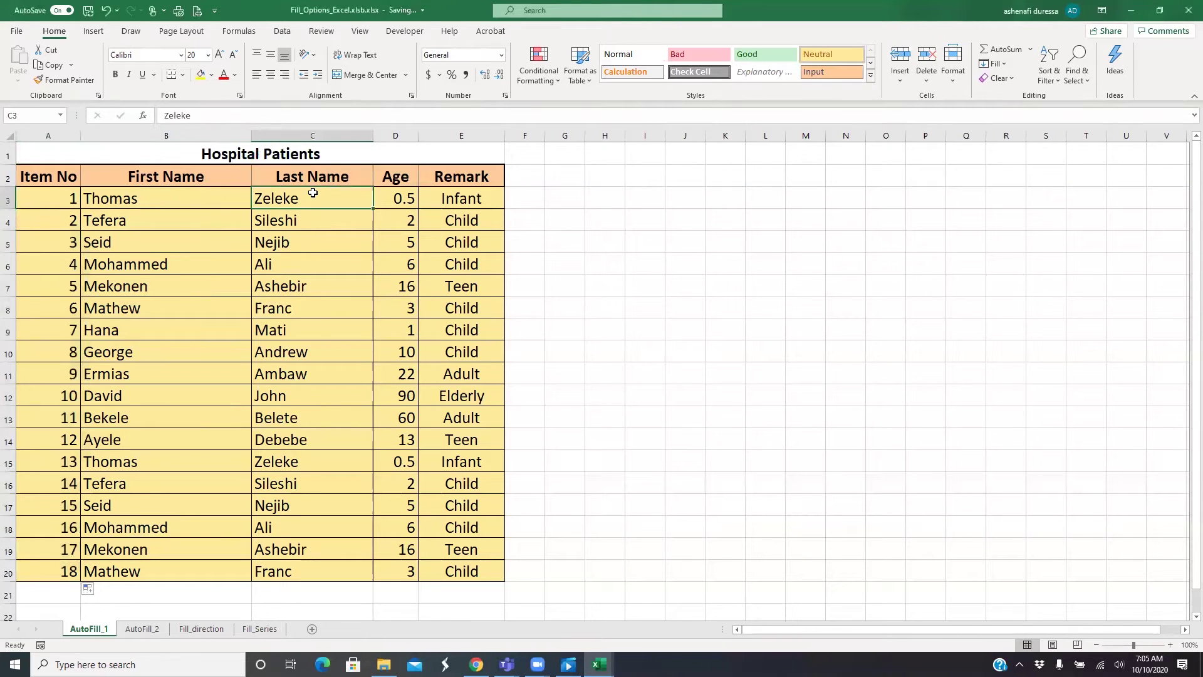
left_click(395, 199)
left_click(459, 199)
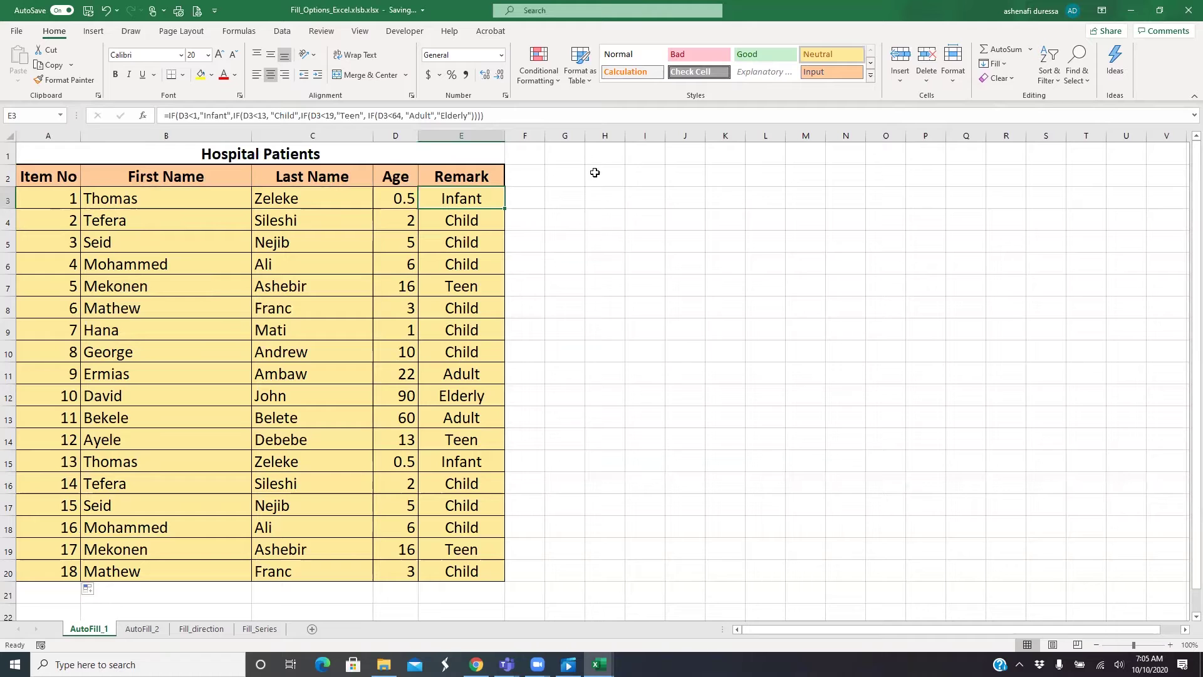
left_click_drag(544, 135, 610, 141)
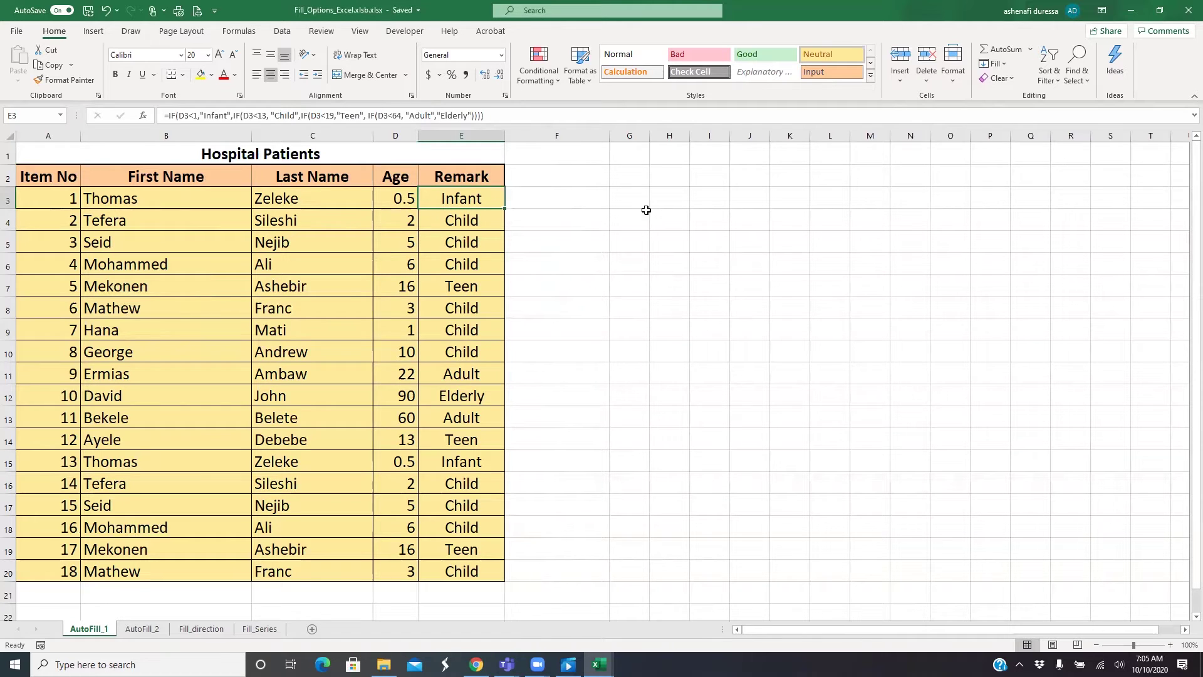
left_click(553, 199)
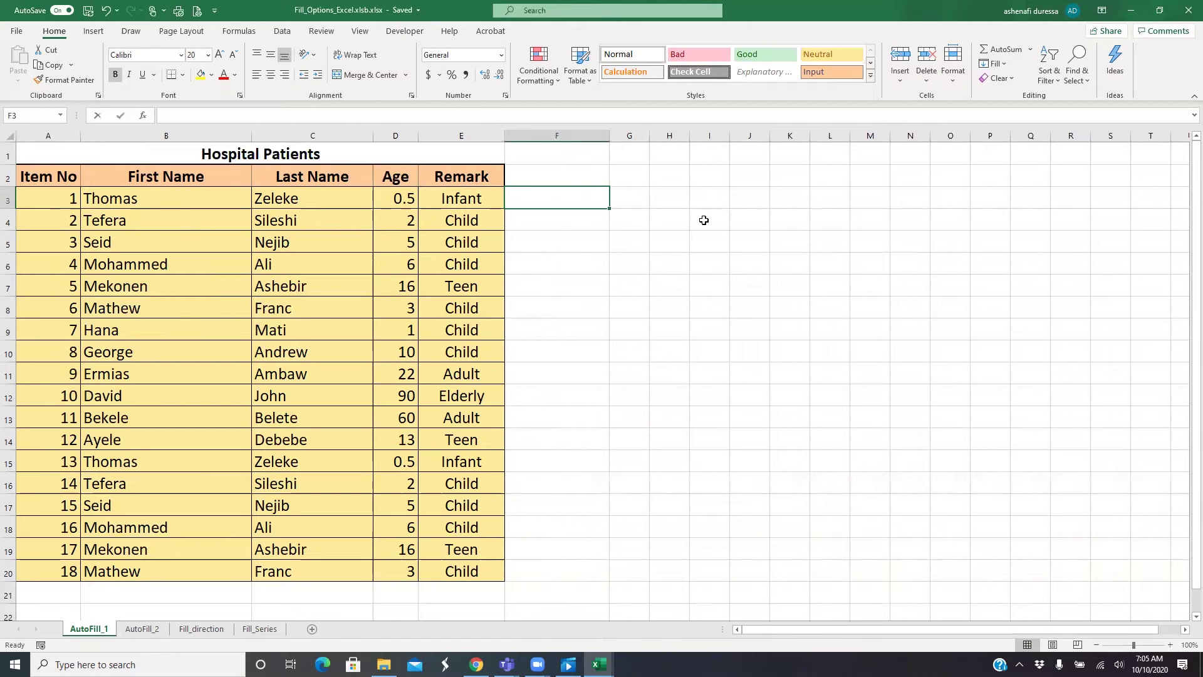
type("Thomas Z")
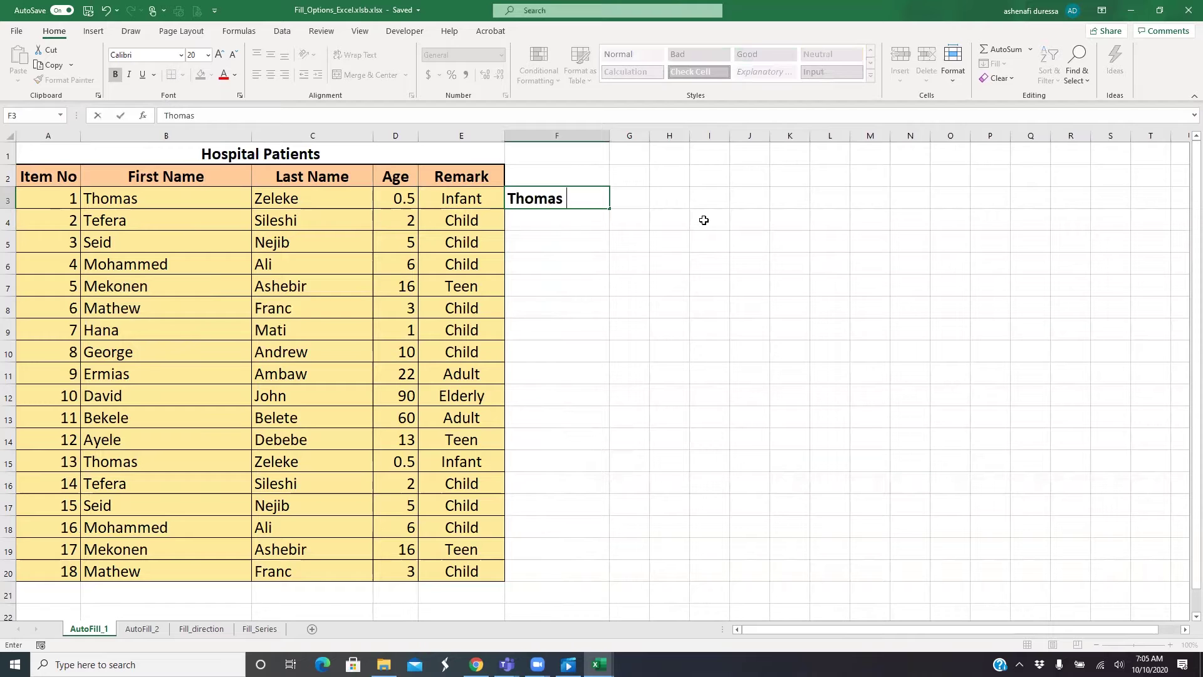
type("eleke (")
type("0.5")
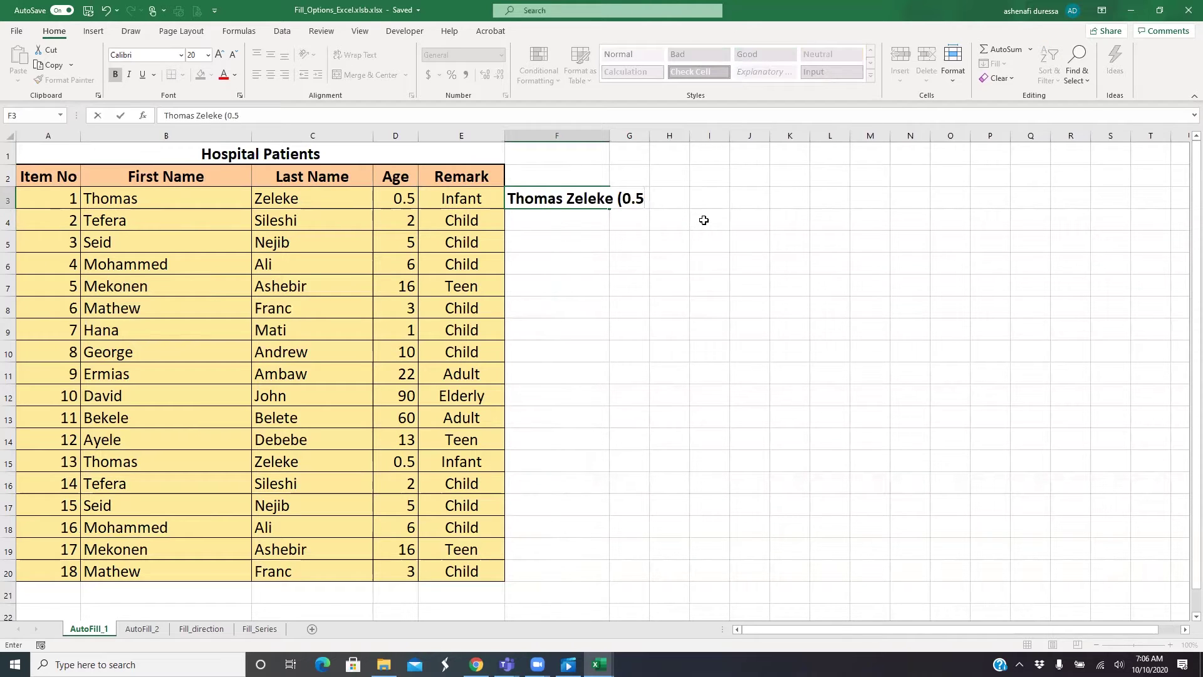
key("Return")
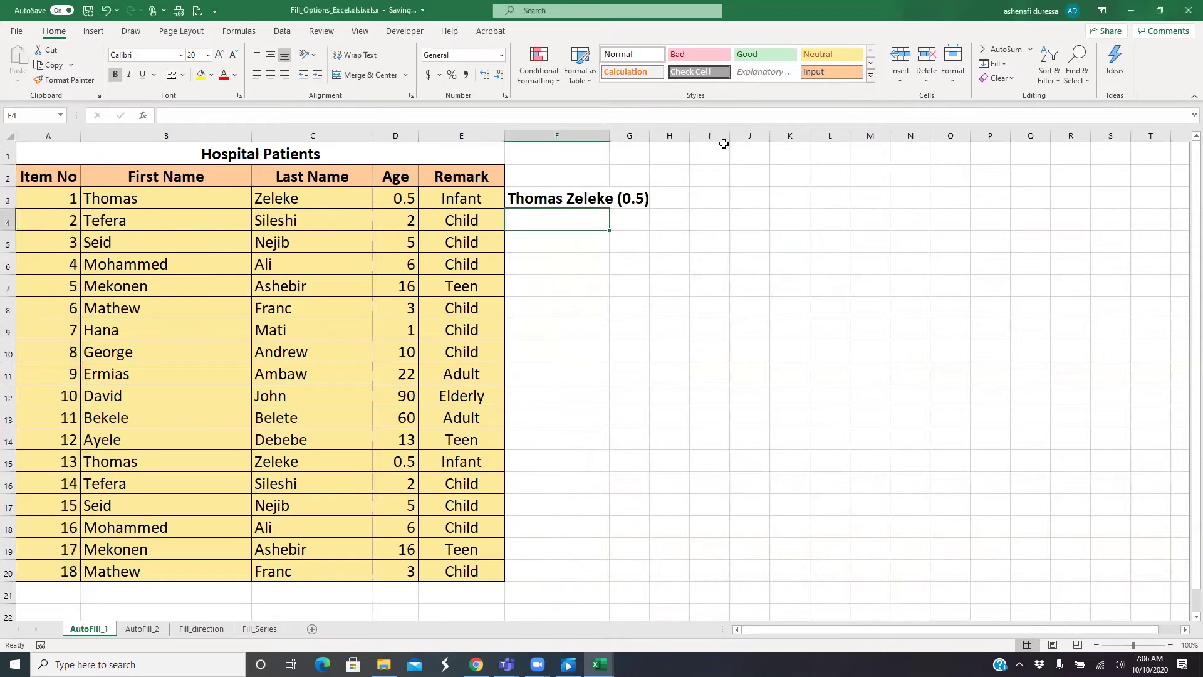
left_click_drag(611, 135, 658, 135)
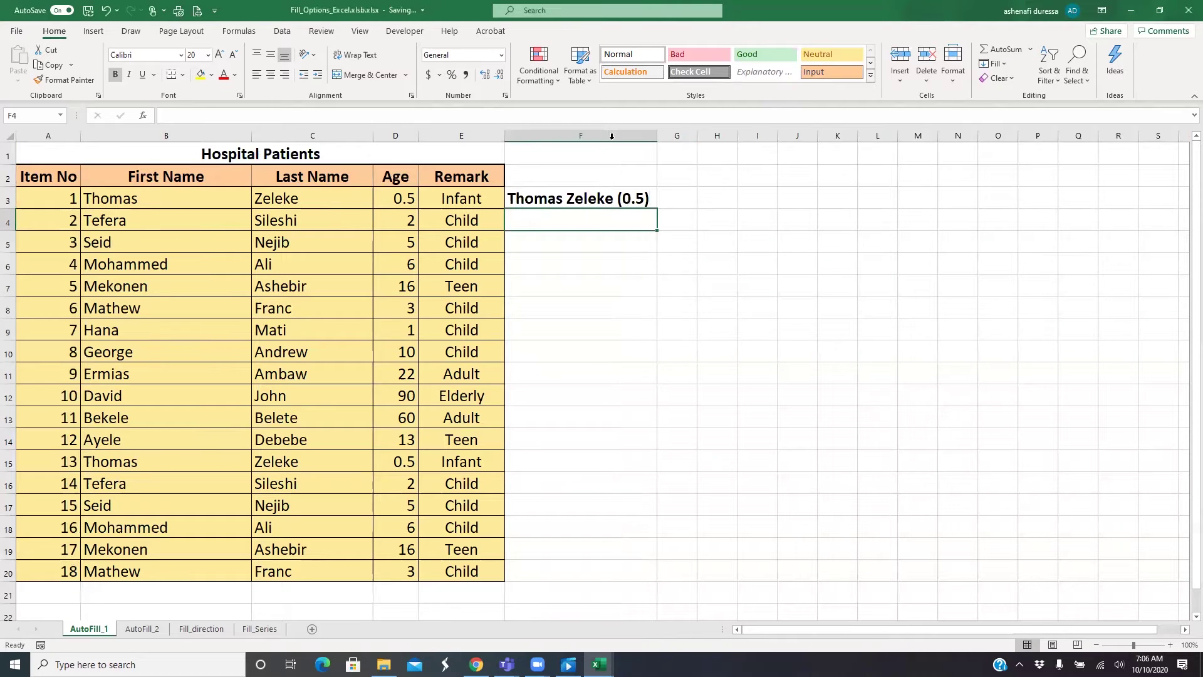
- Copy the Remark column's formatting onto column F with Format Painter and widen column F
left_click(463, 136)
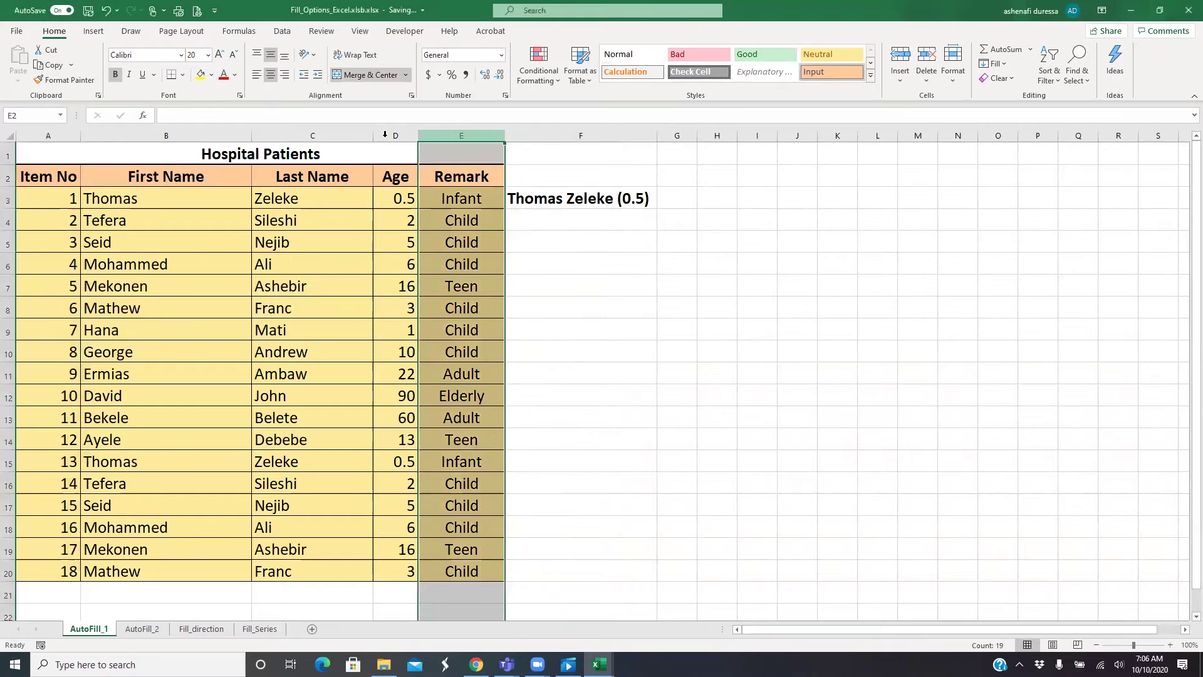
left_click(65, 80)
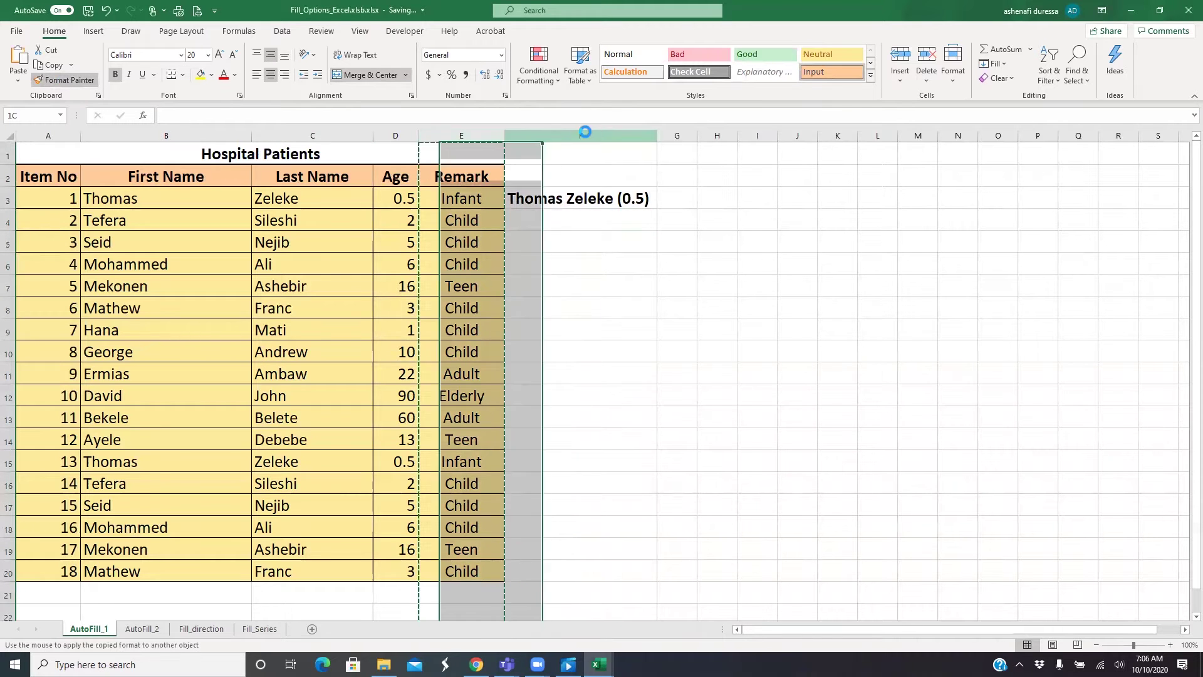
left_click(593, 136)
left_click_drag(657, 136, 714, 135)
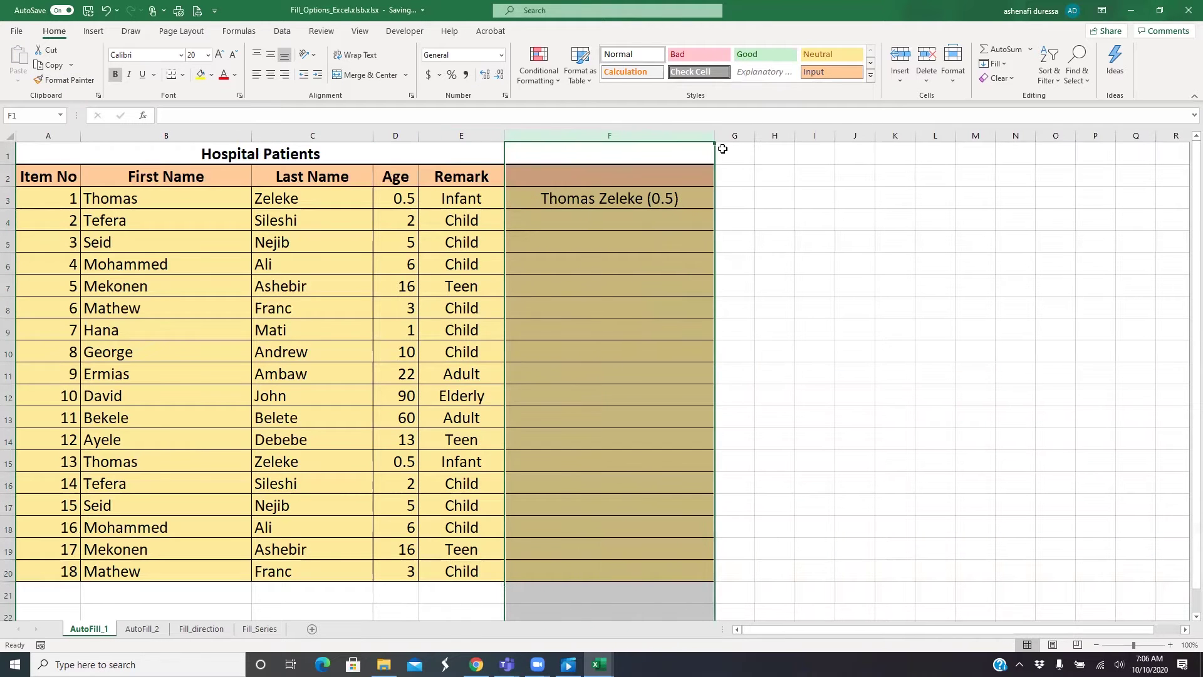
left_click(622, 223)
left_click(557, 196)
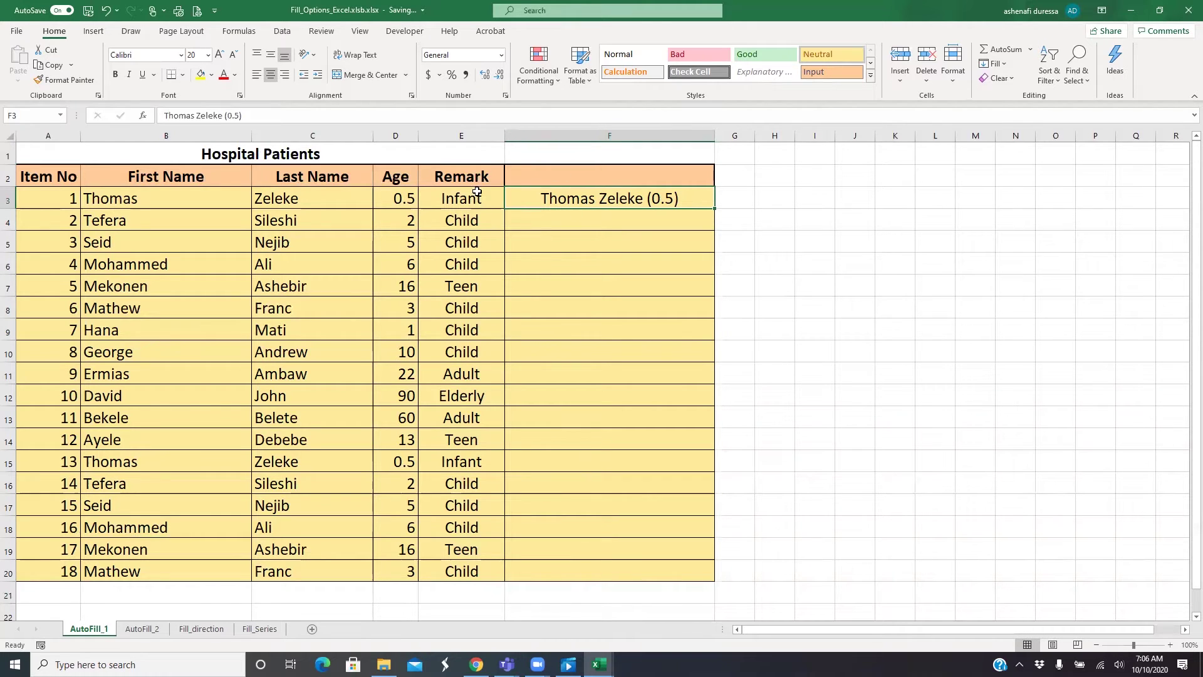
left_click(472, 135)
left_click(577, 134)
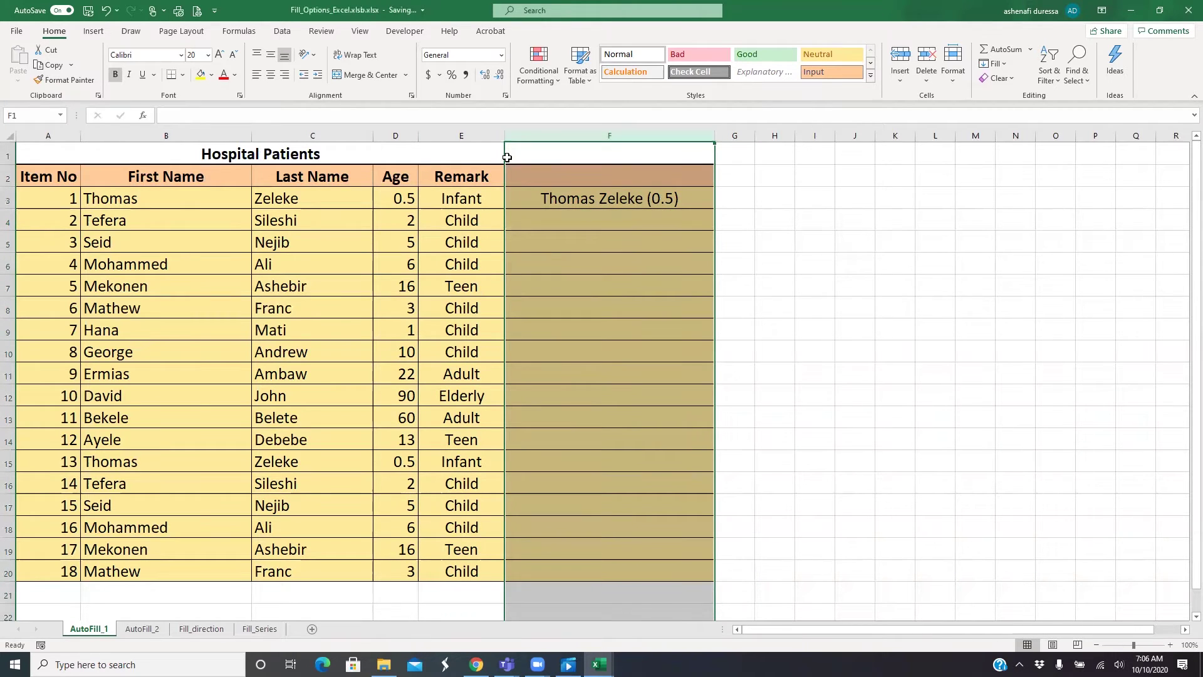
left_click(527, 198)
left_click(258, 75)
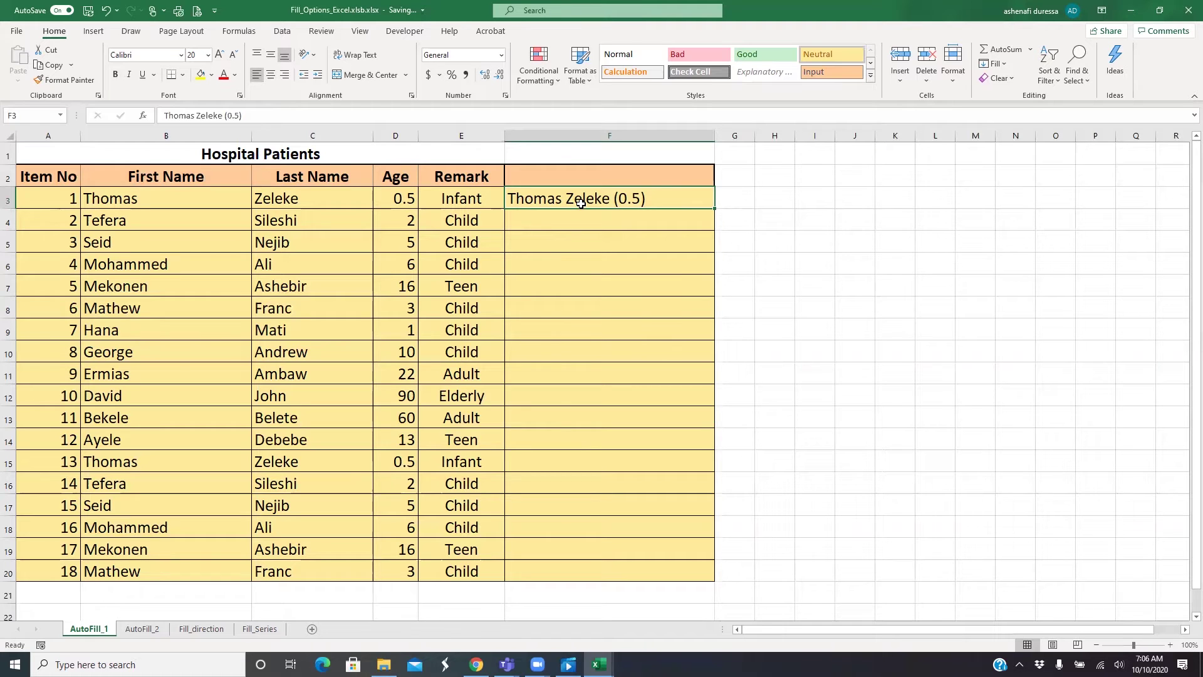
left_click(101, 202)
left_click(283, 201)
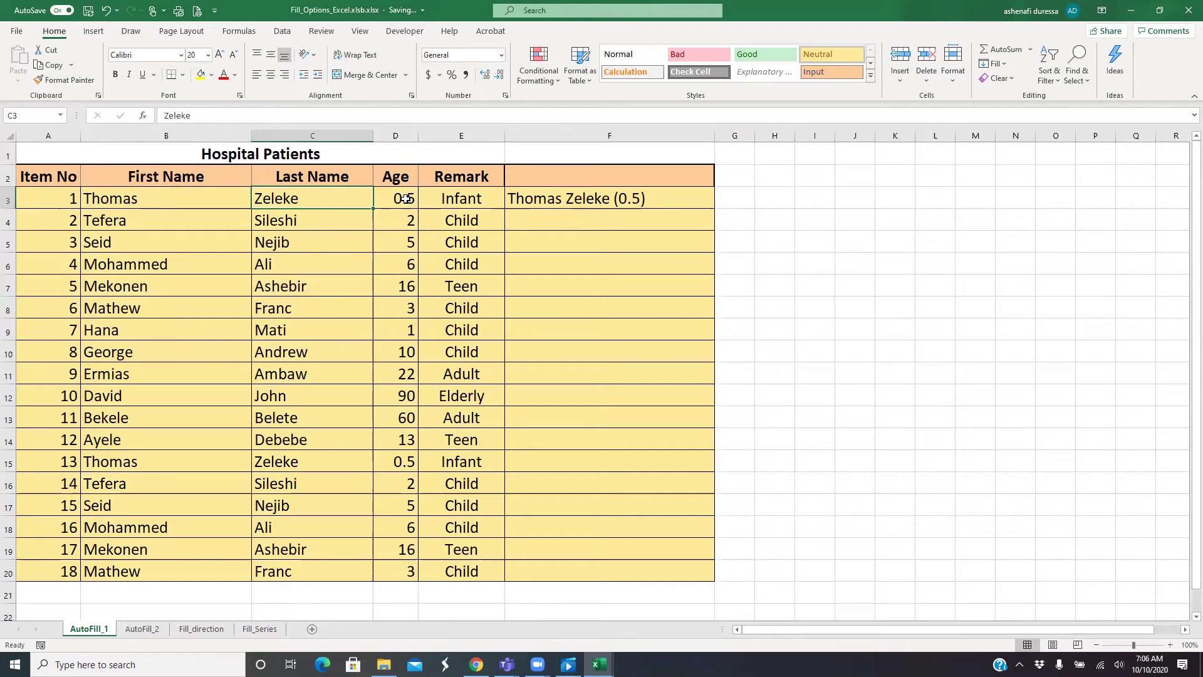
left_click(612, 199)
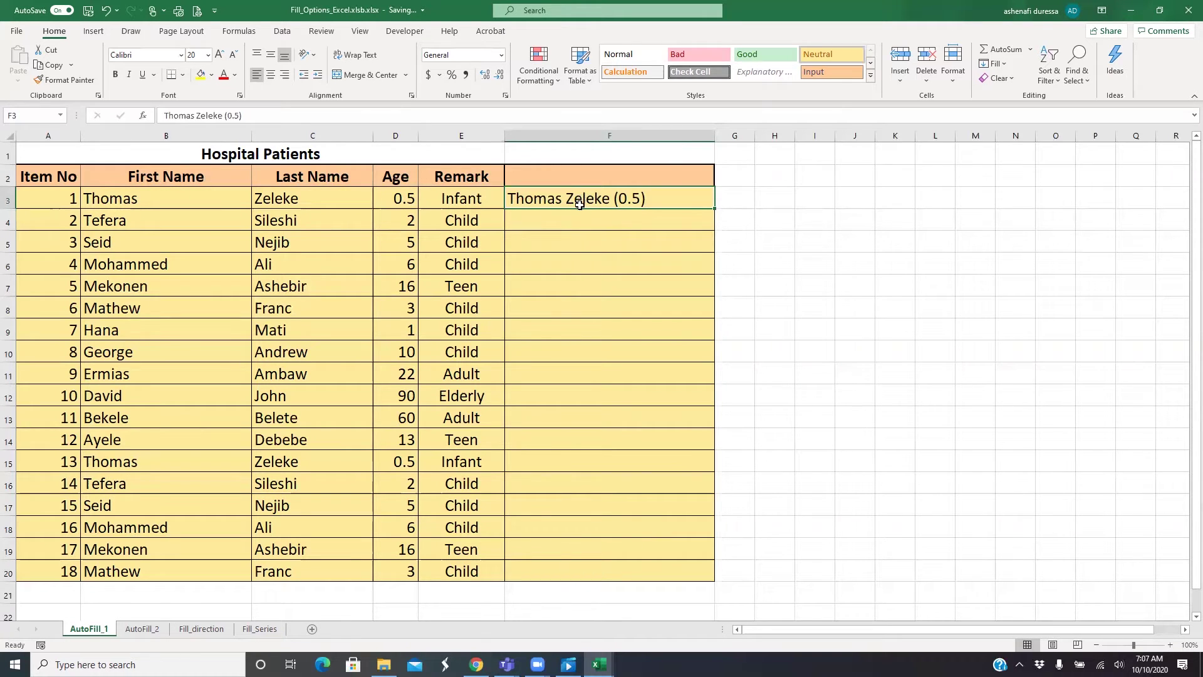
- Flash Fill column F with each patient's full name and age in brackets
left_click(599, 221)
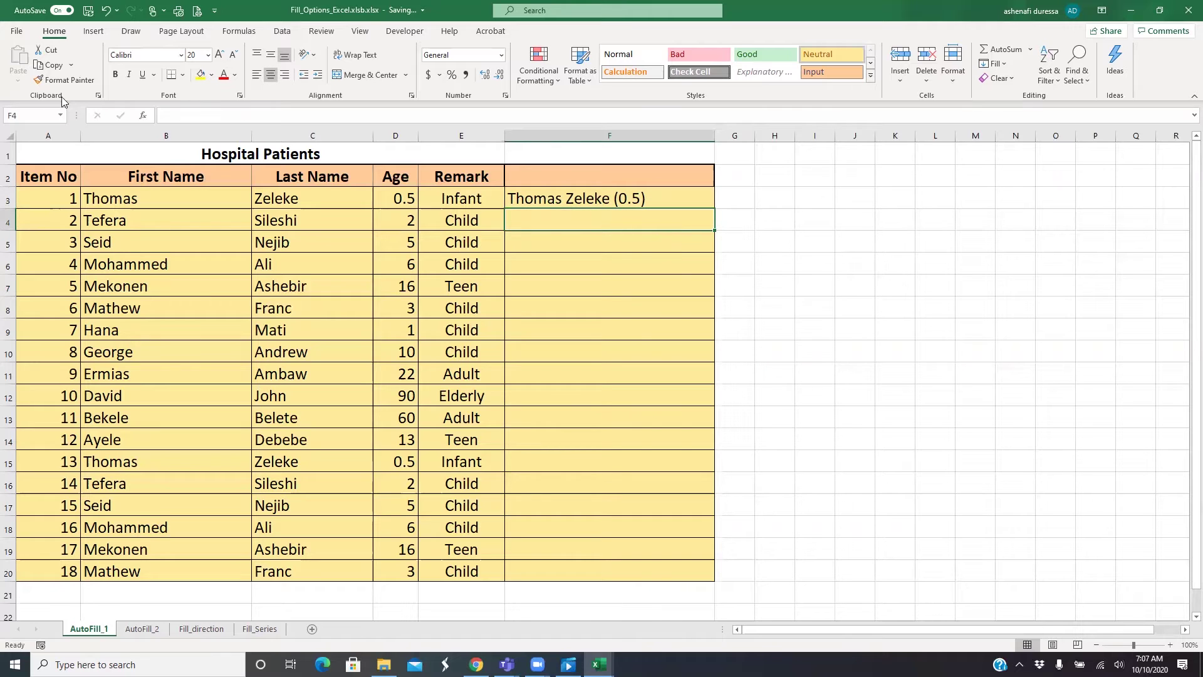
left_click(1006, 63)
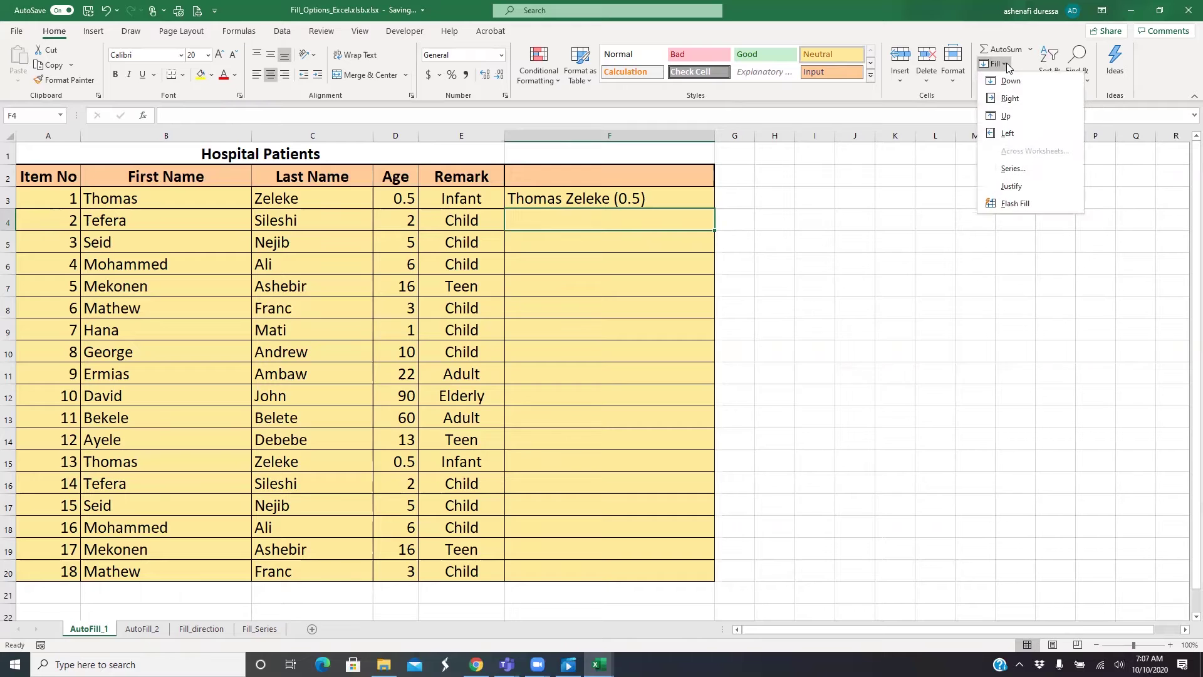
left_click(1015, 203)
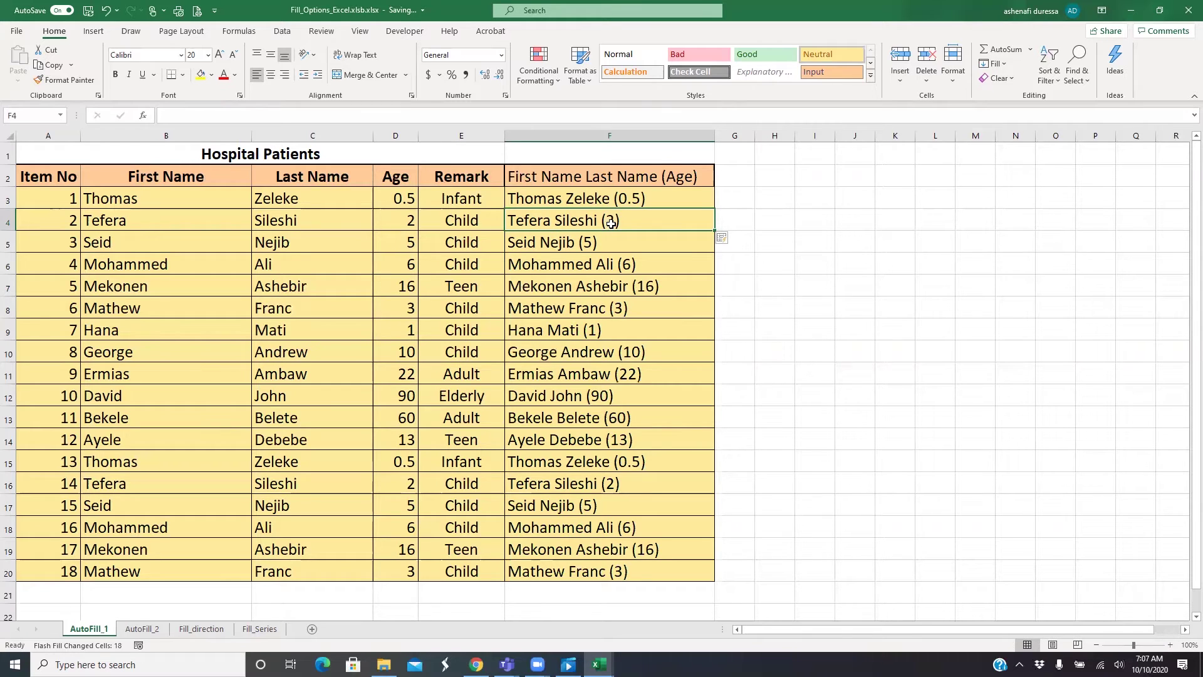
left_click(132, 220)
left_click(235, 220)
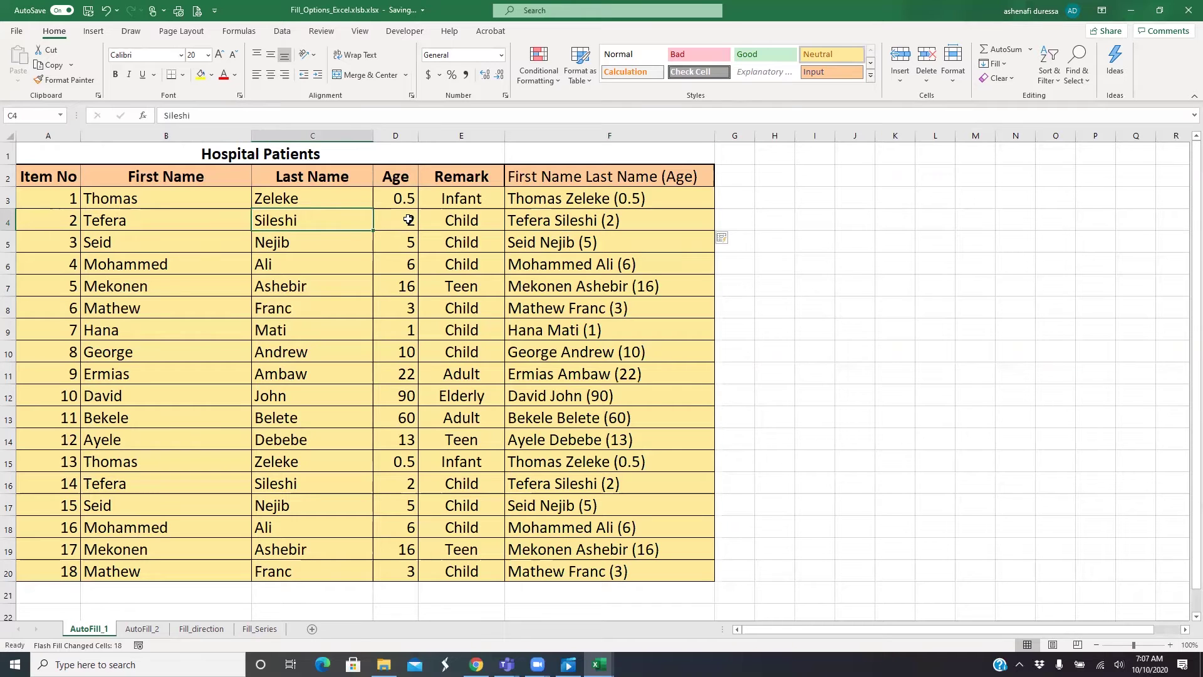
left_click(609, 223)
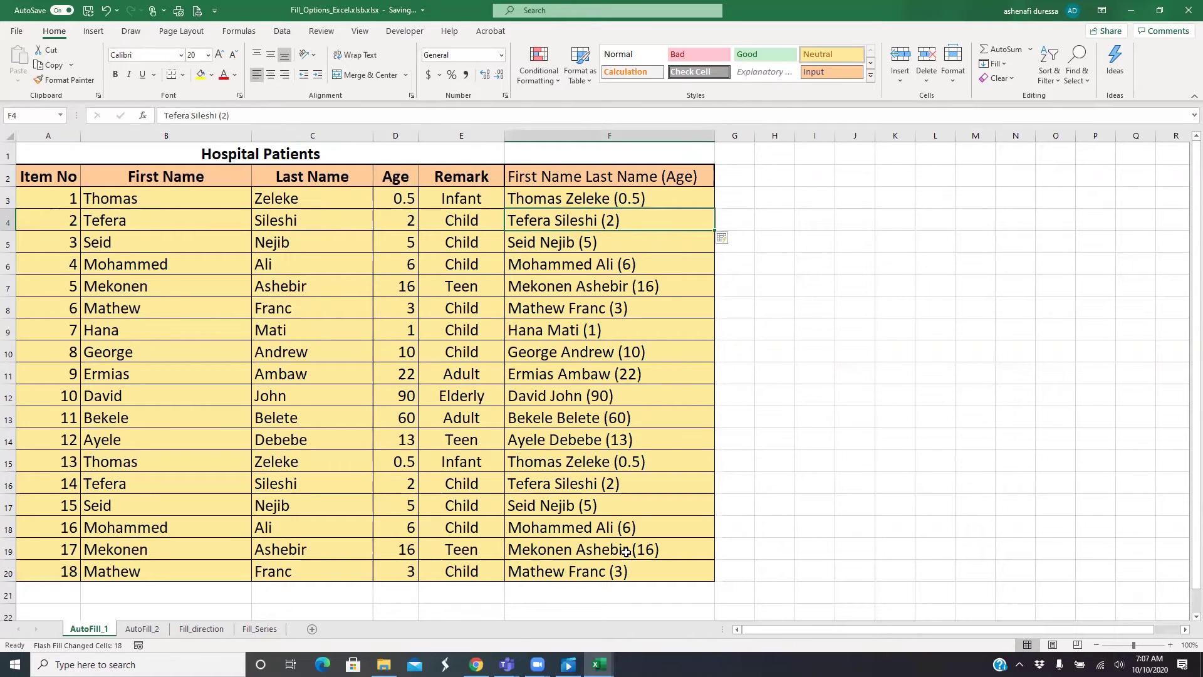
left_click(203, 570)
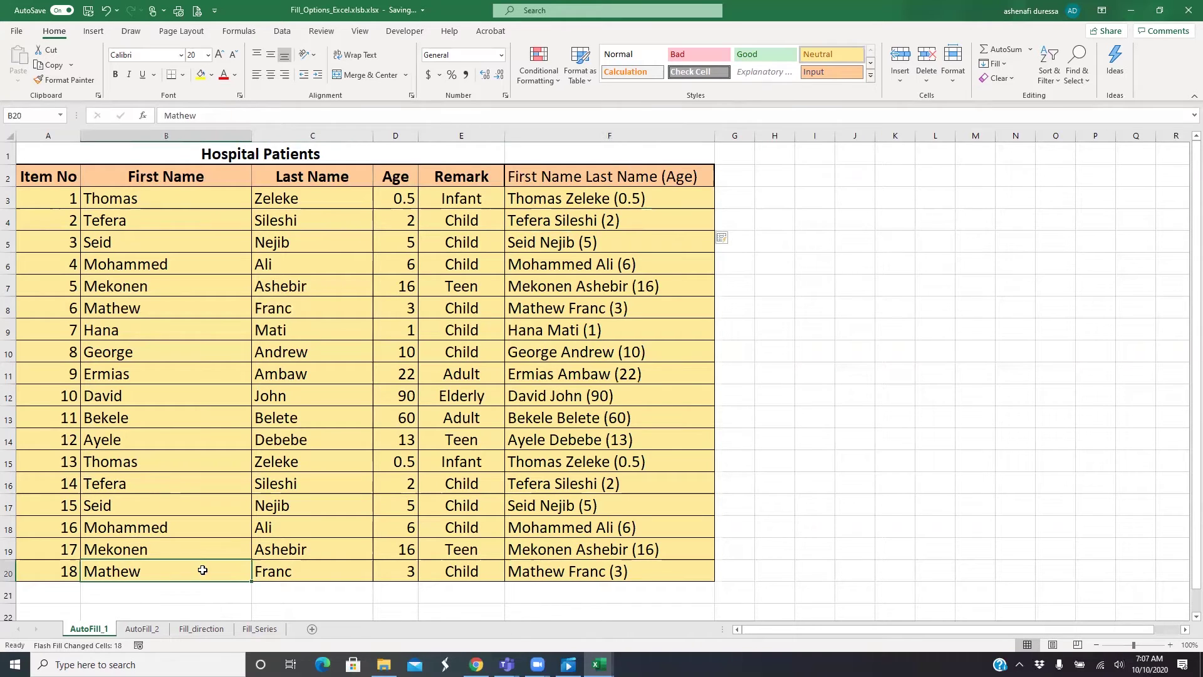
left_click(261, 569)
left_click(616, 570)
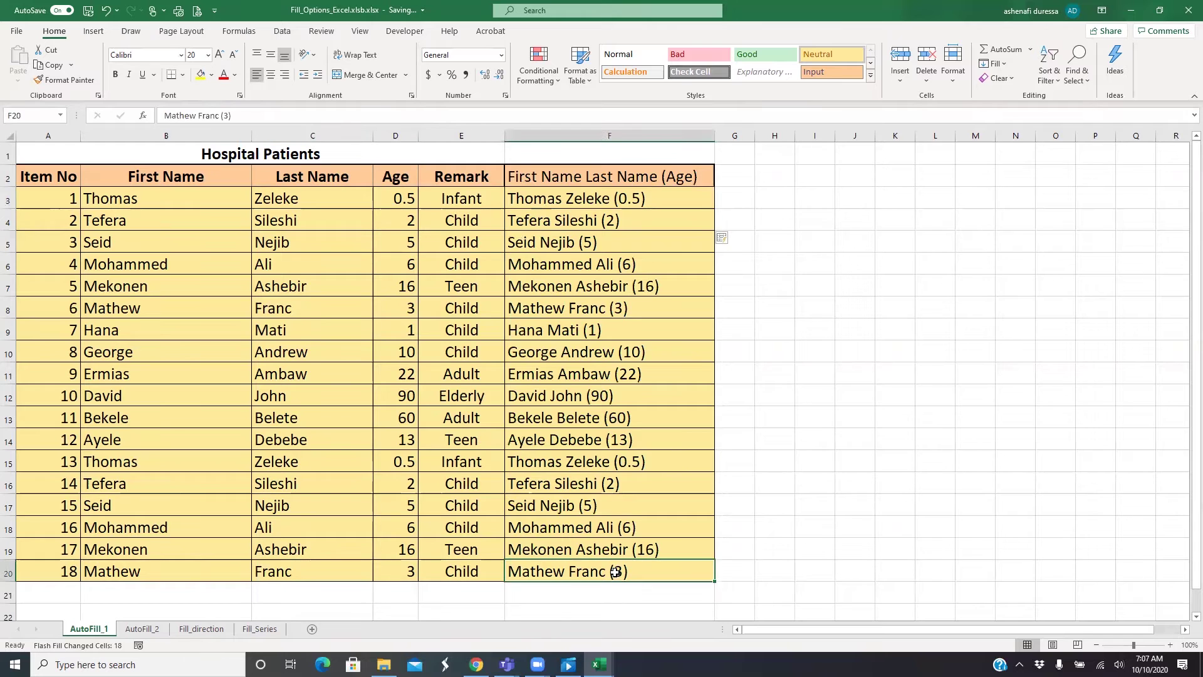
left_click(412, 573)
left_click(593, 570)
- Try replacing 'Name' with '&' in the F2 header, then undo the change
left_click(188, 174)
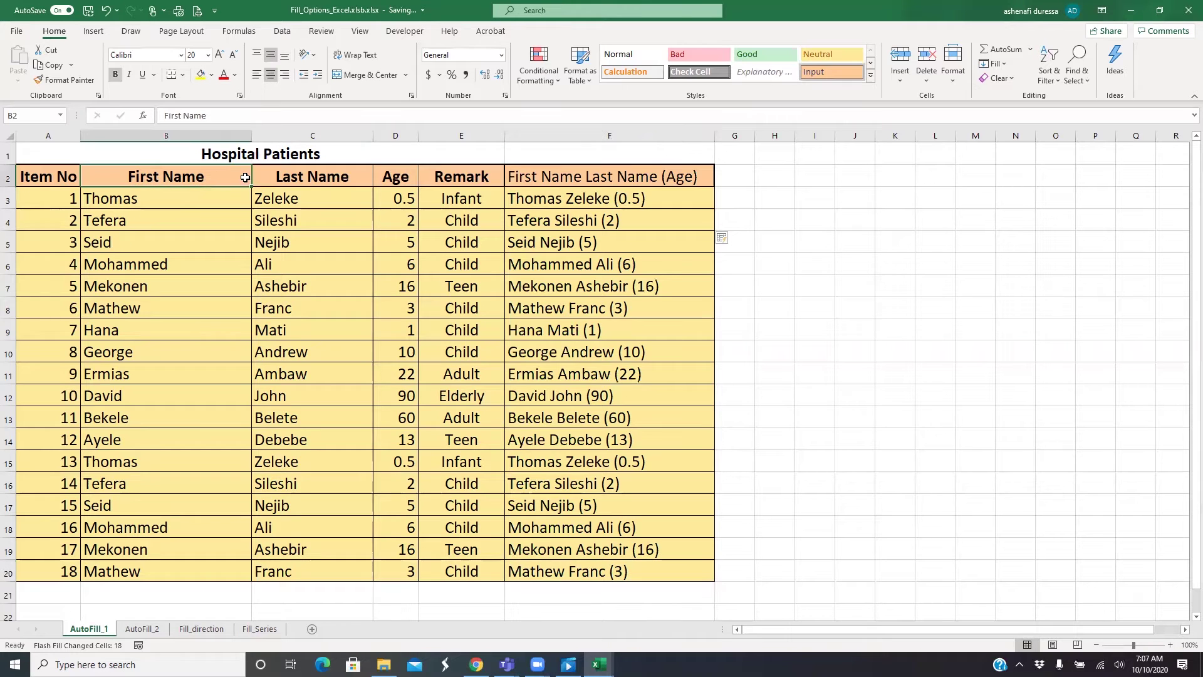
left_click(303, 173)
left_click(396, 178)
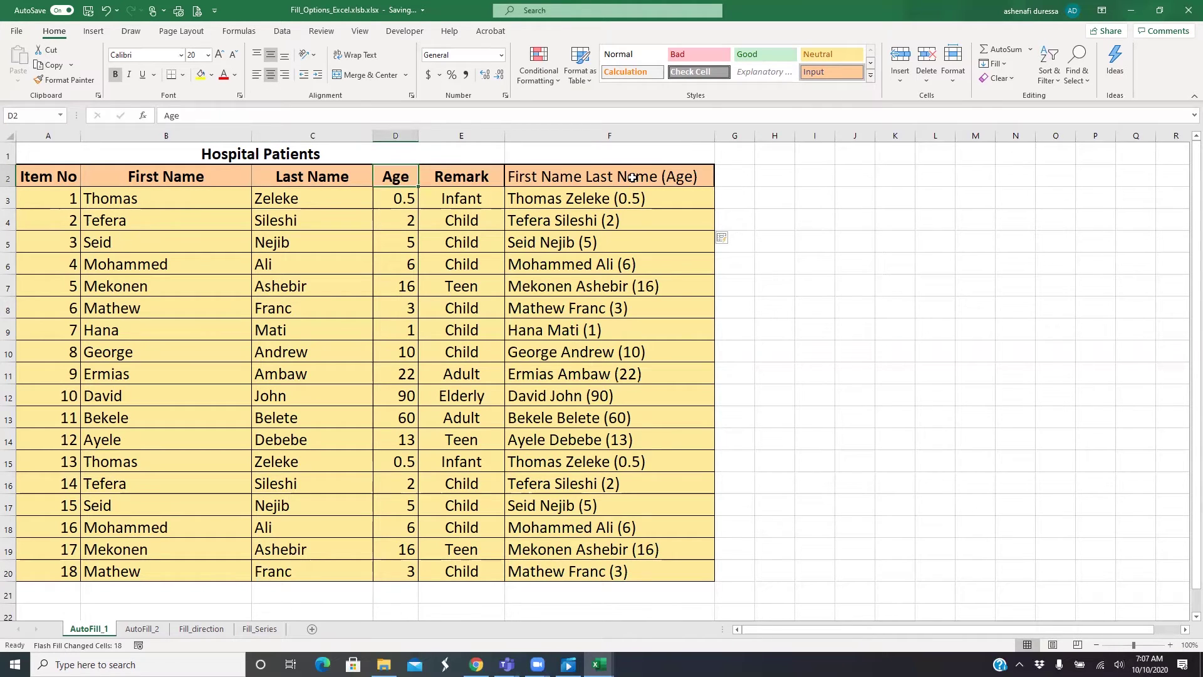
left_click(629, 177)
double_click(556, 176)
left_click_drag(541, 176, 581, 176)
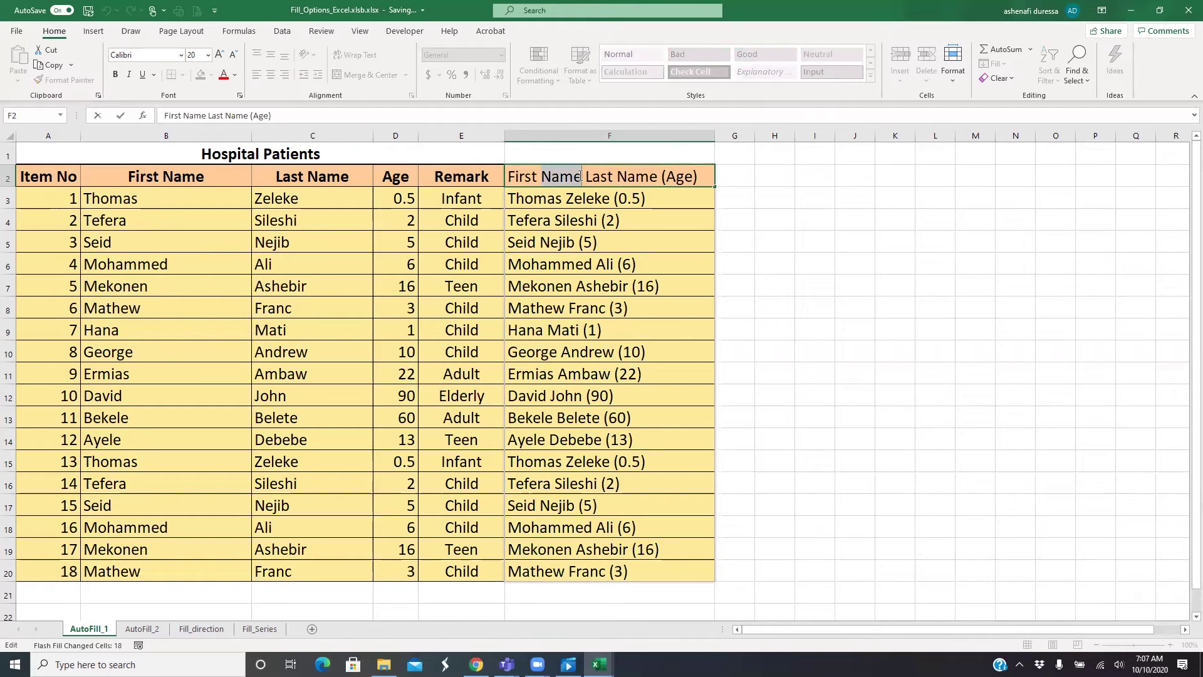
type("&")
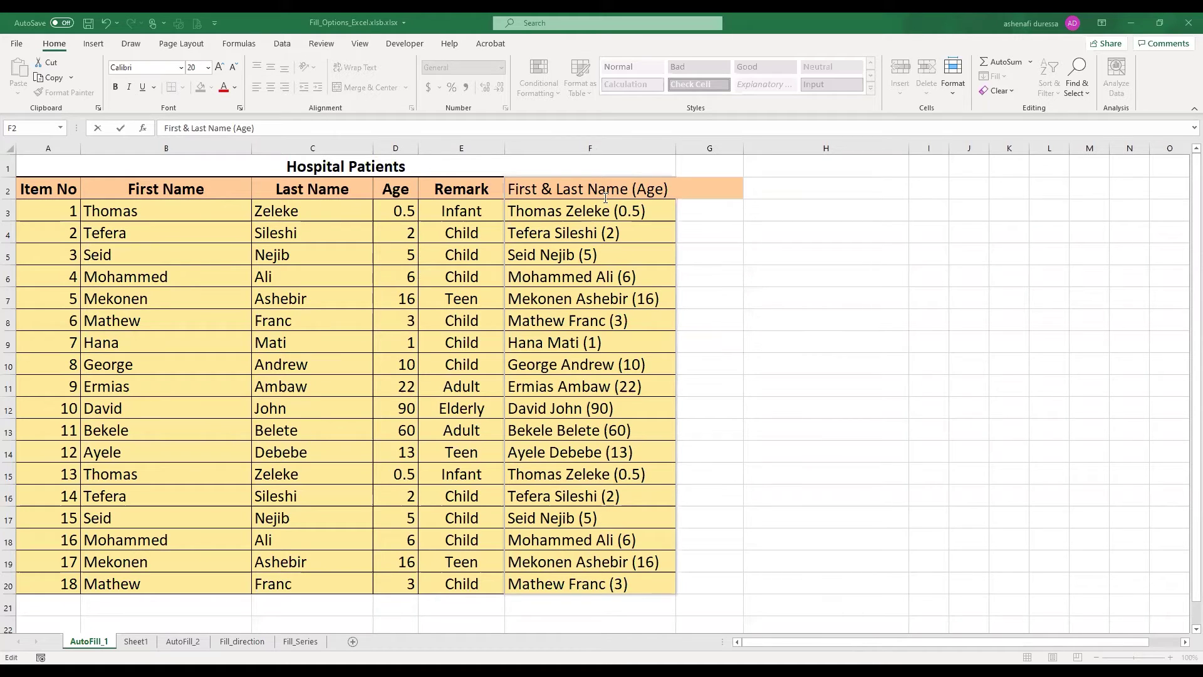
double_click(552, 186)
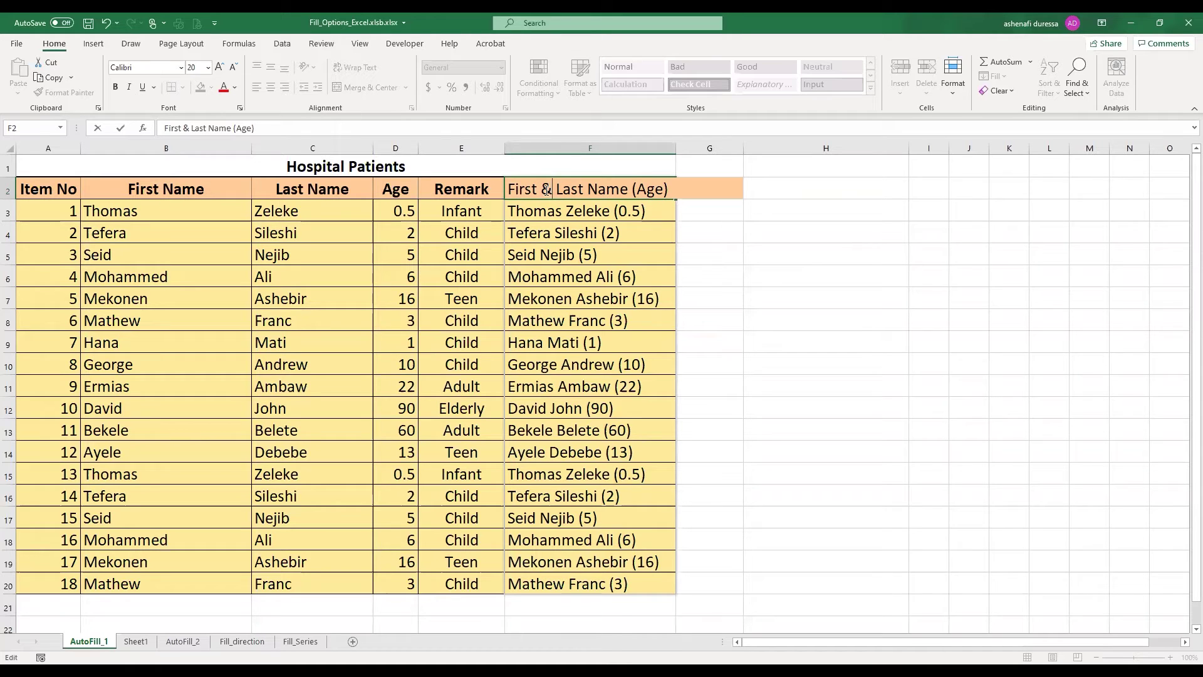
left_click(107, 24)
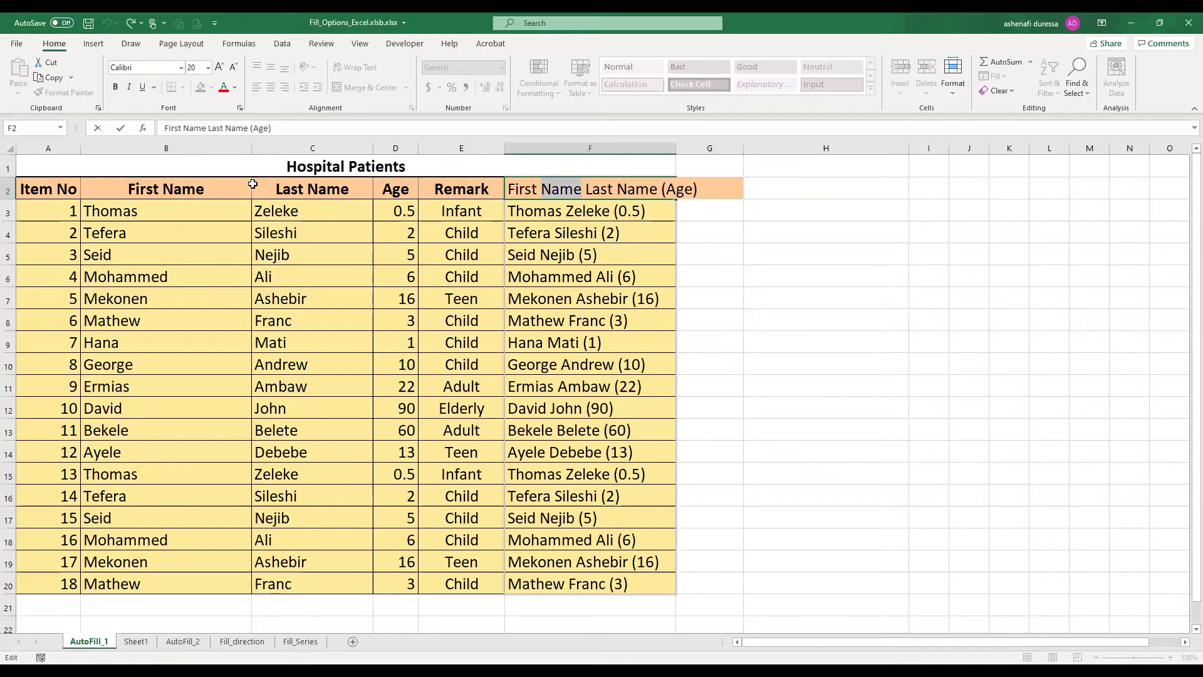
- Give the F2 header the bold, centred styling of the Remark header
left_click(191, 188)
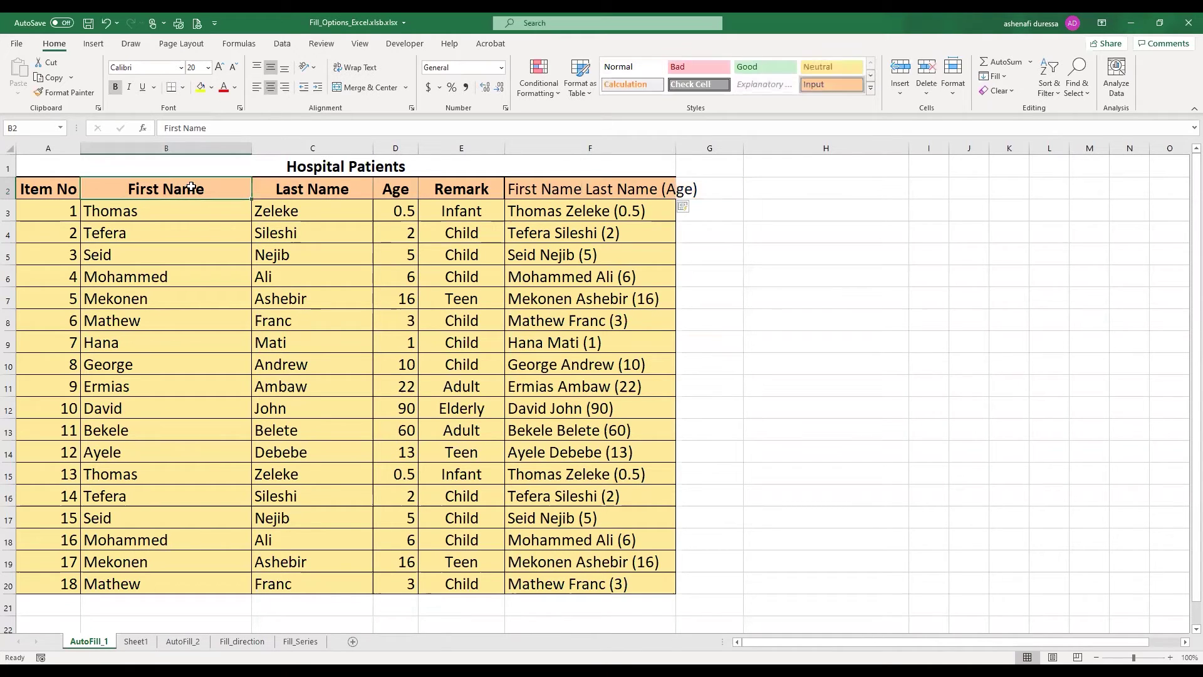
left_click(308, 188)
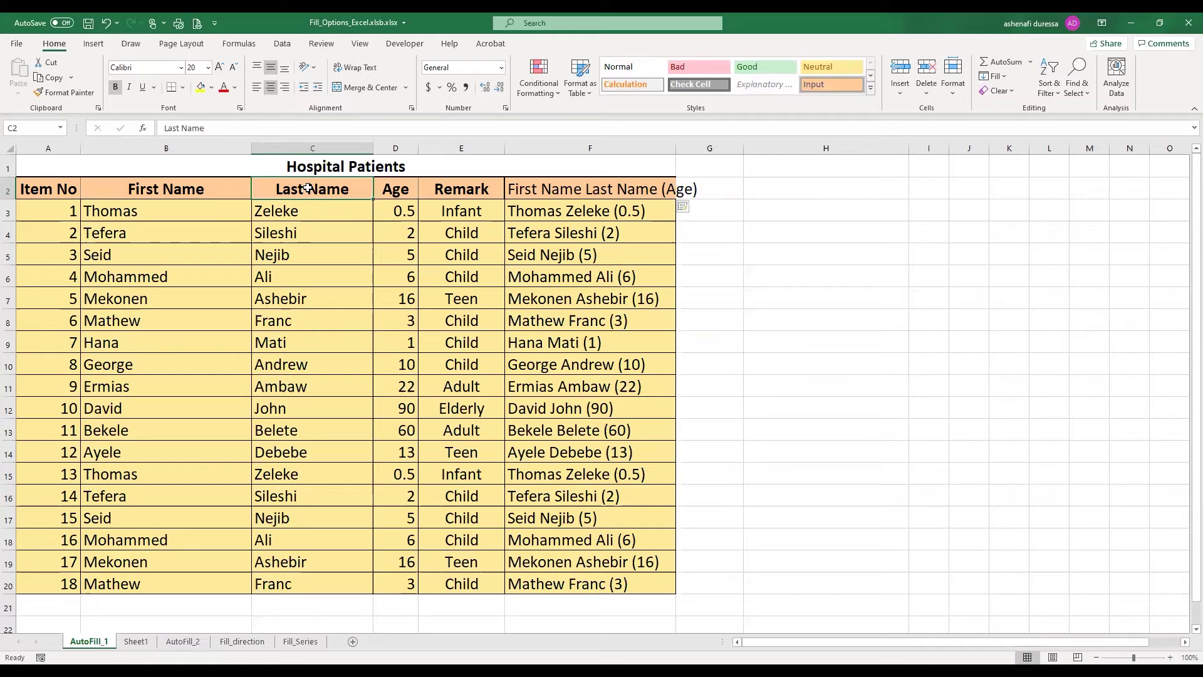
left_click(397, 189)
left_click(638, 192)
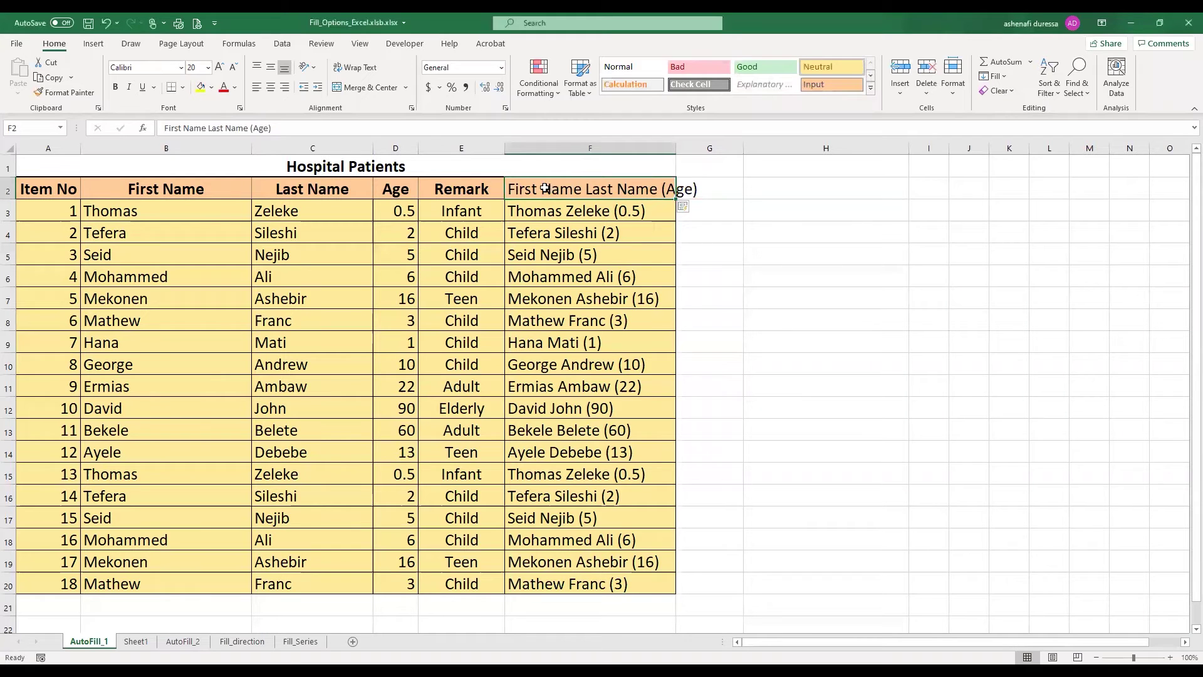
left_click(463, 188)
left_click(64, 93)
left_click(583, 191)
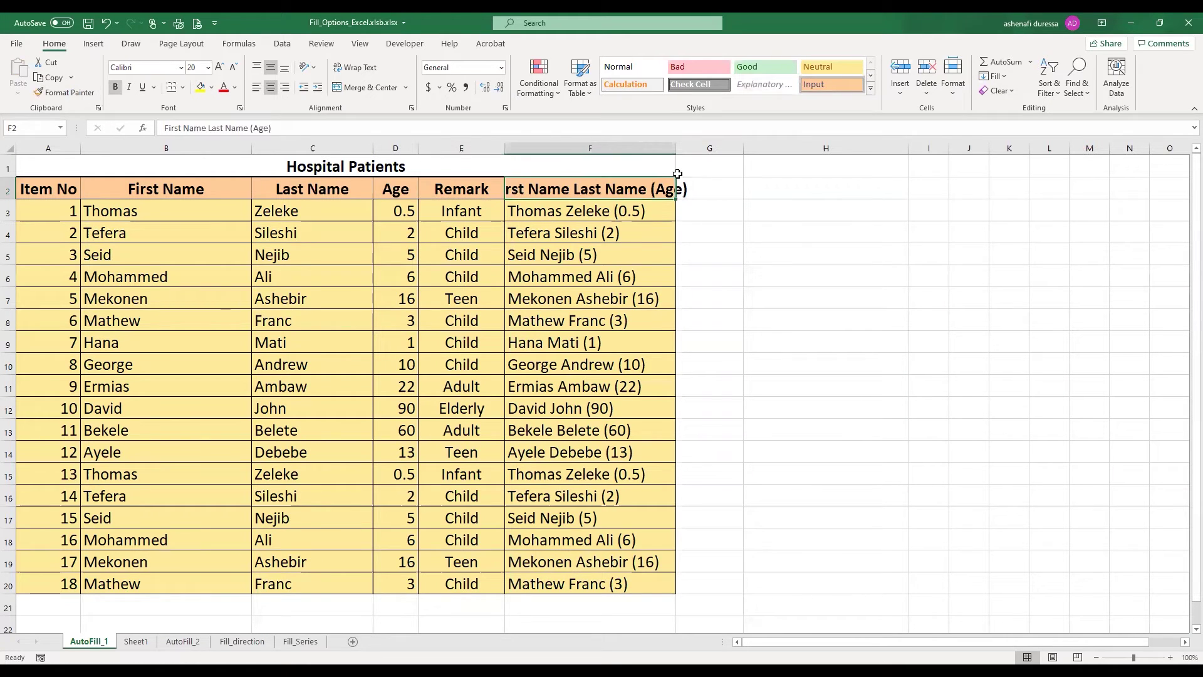
- Autofit column F and rename the F2 header to 'First & Last Name (Age)'
double_click(675, 148)
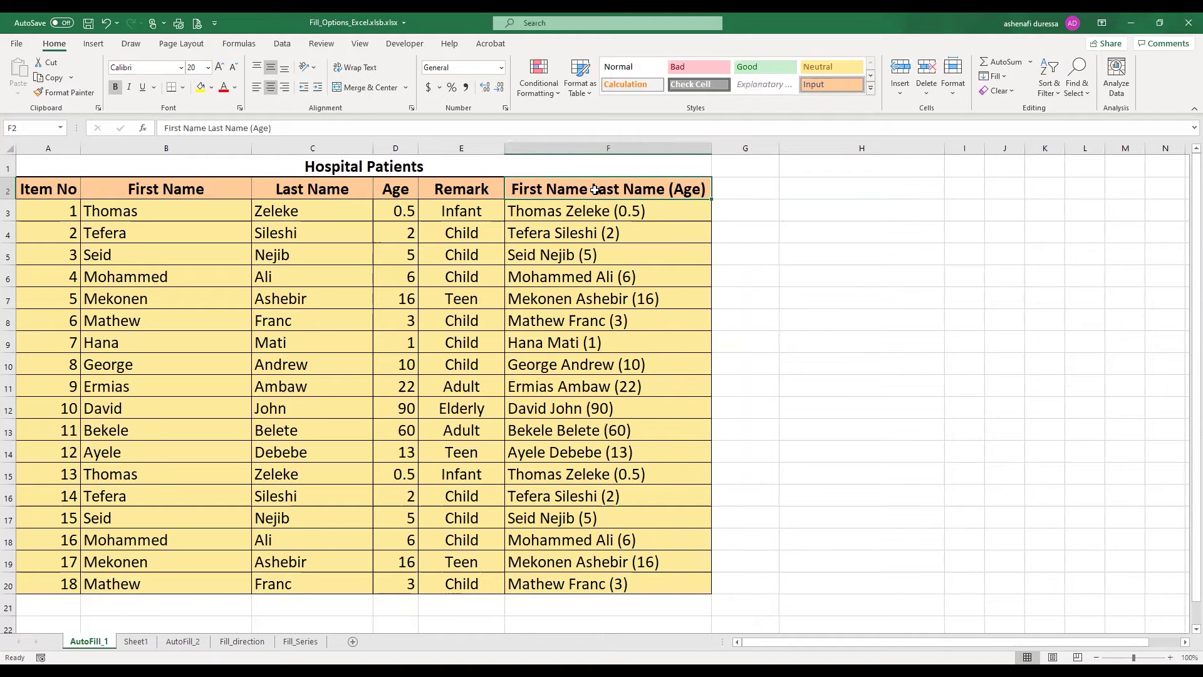
double_click(549, 189)
left_click_drag(549, 187, 583, 190)
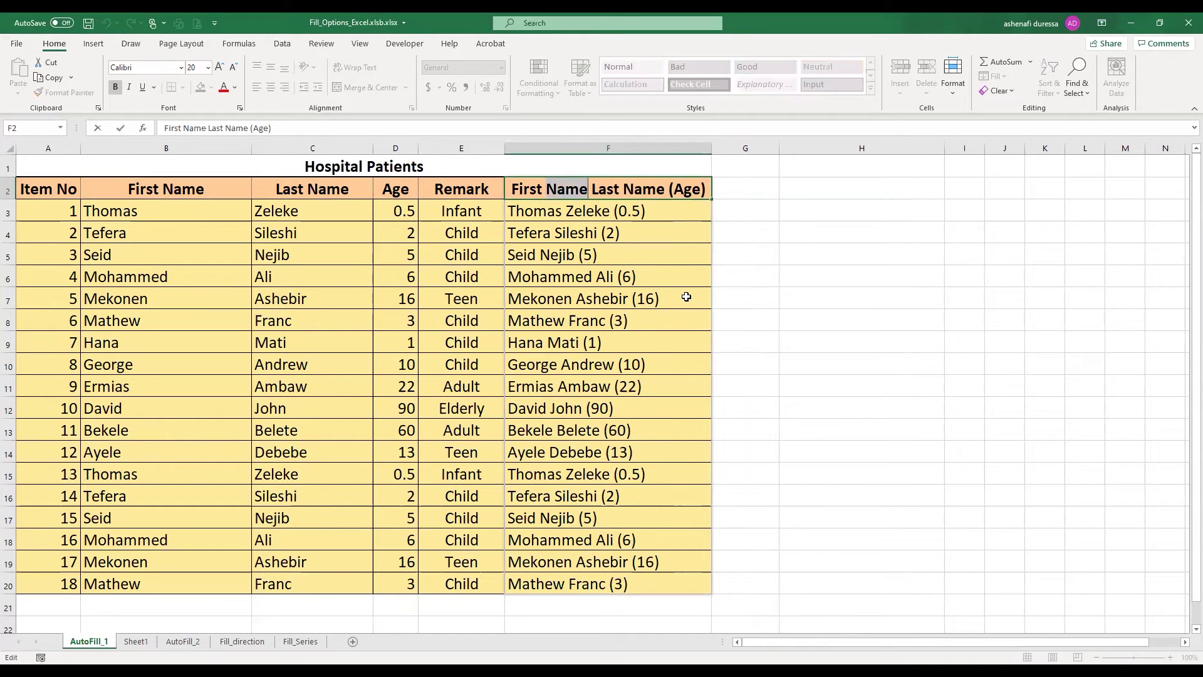
type("&")
key("Return")
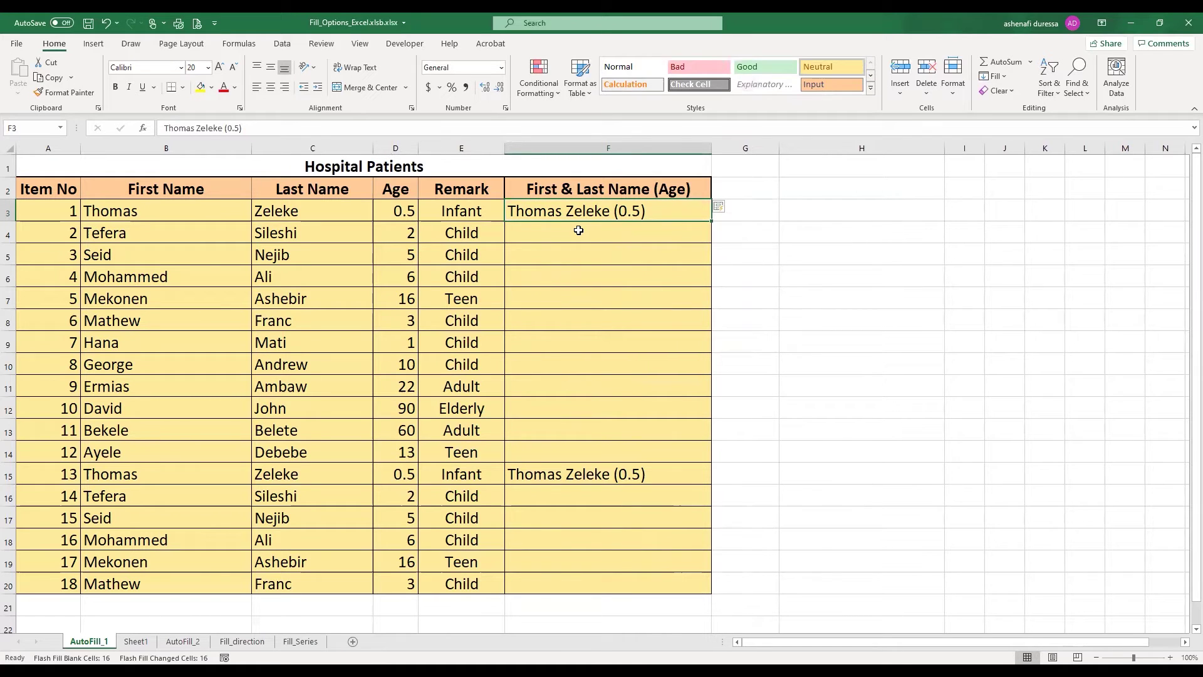
- Clear the leftover Flash Fill entries in F4:F20, including F15, and select F4
left_click_drag(578, 231, 585, 451)
left_click(579, 479)
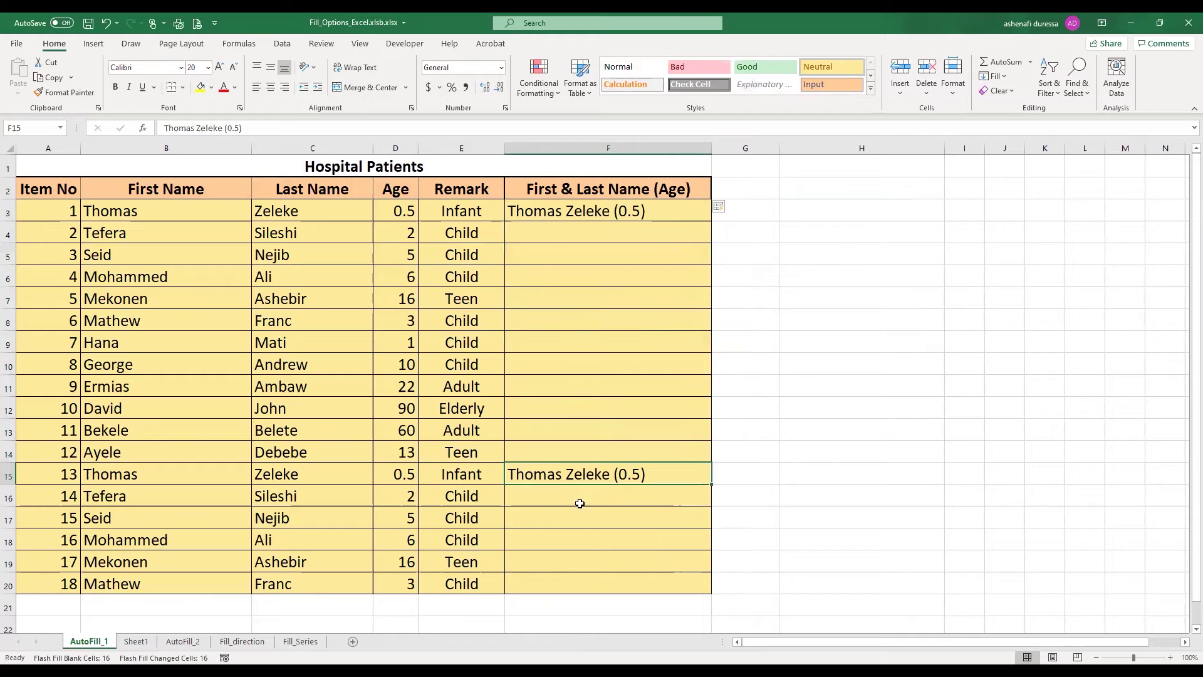
left_click_drag(580, 504, 589, 582)
left_click(599, 473)
left_click_drag(570, 232, 589, 577)
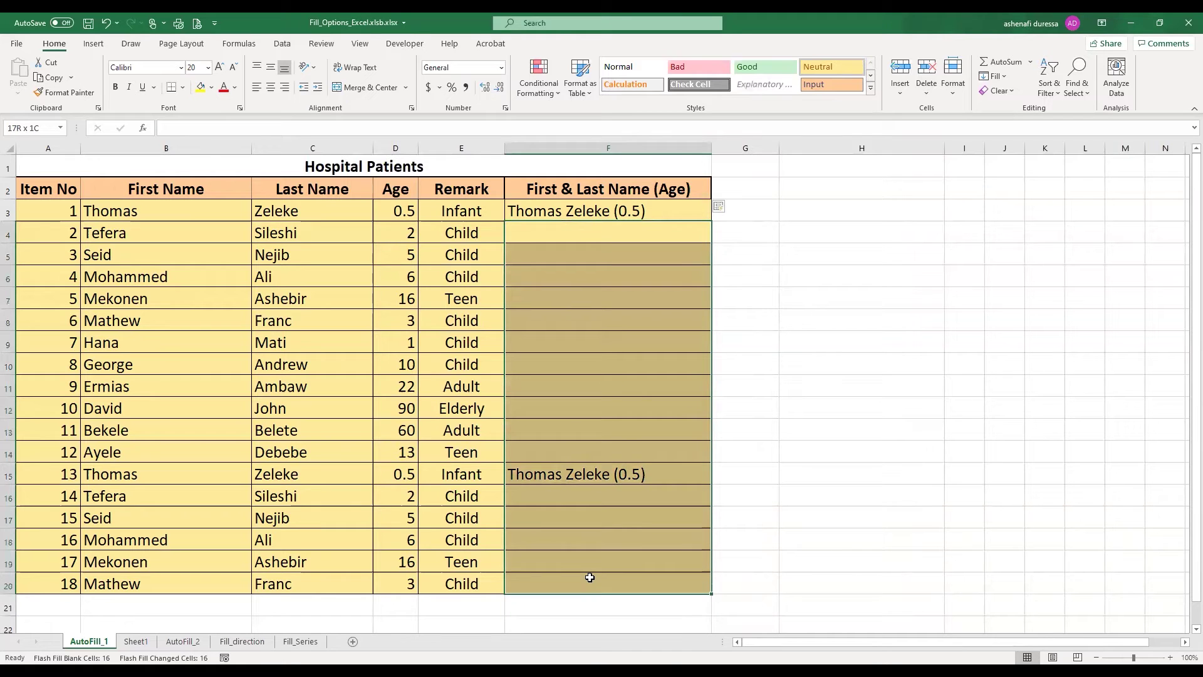
key("Delete")
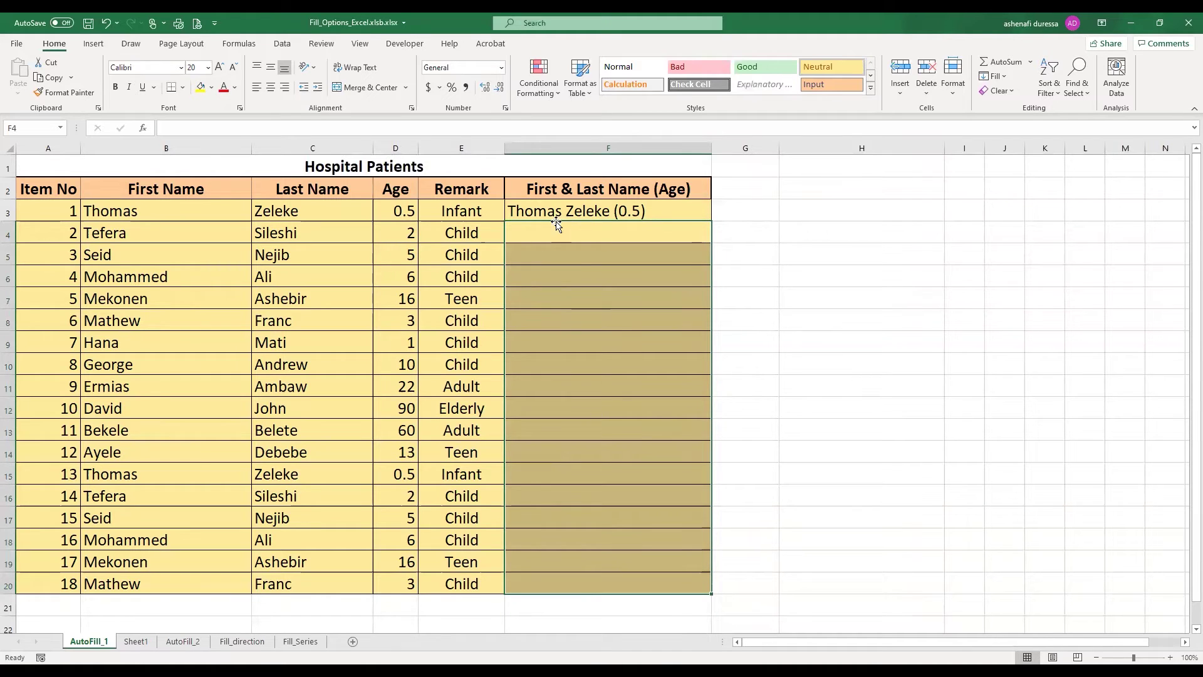
left_click(557, 213)
left_click(558, 235)
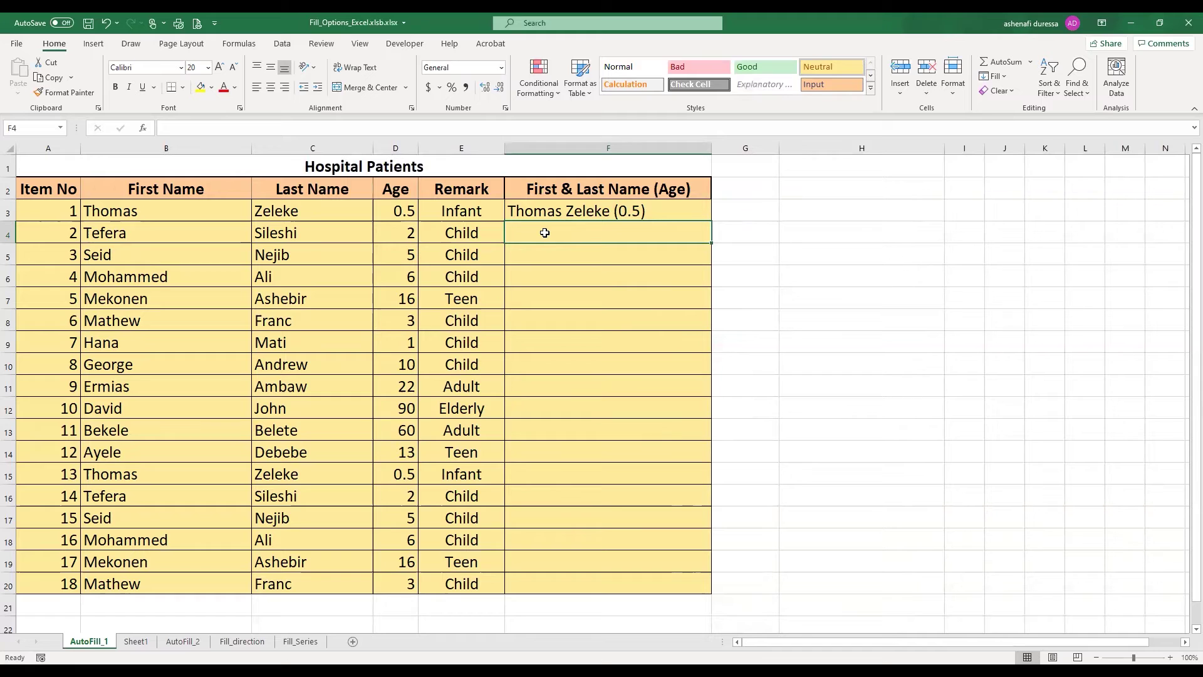
type("Tefe")
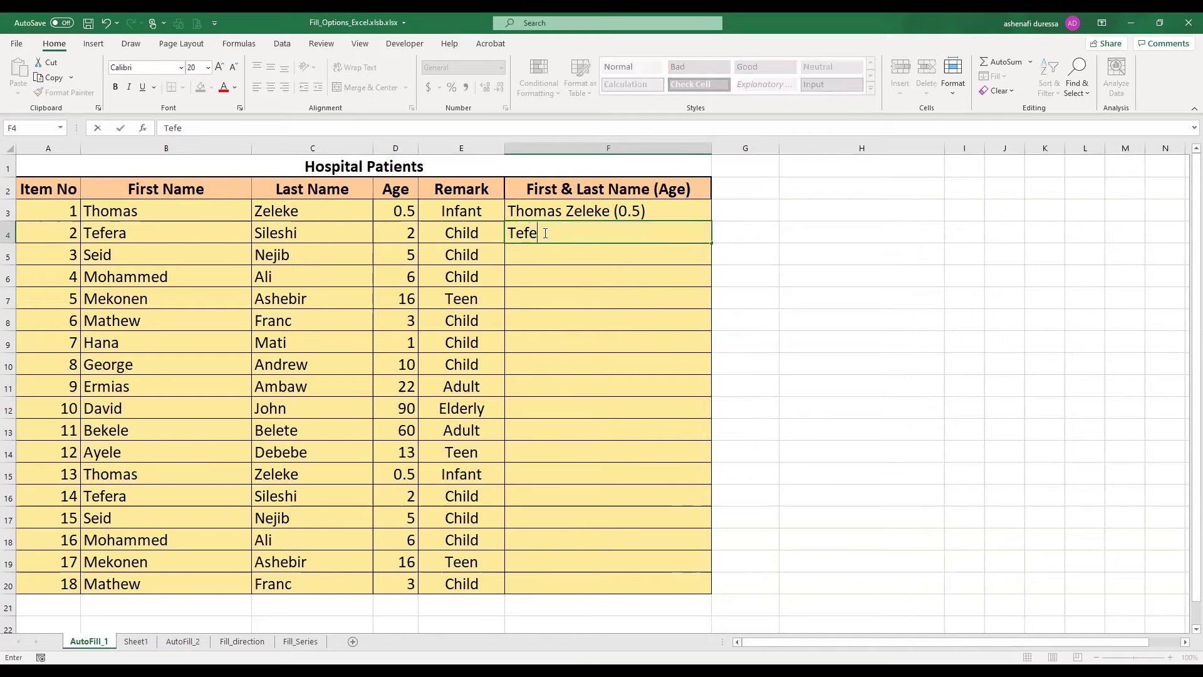
type("ra Sileshi (2")
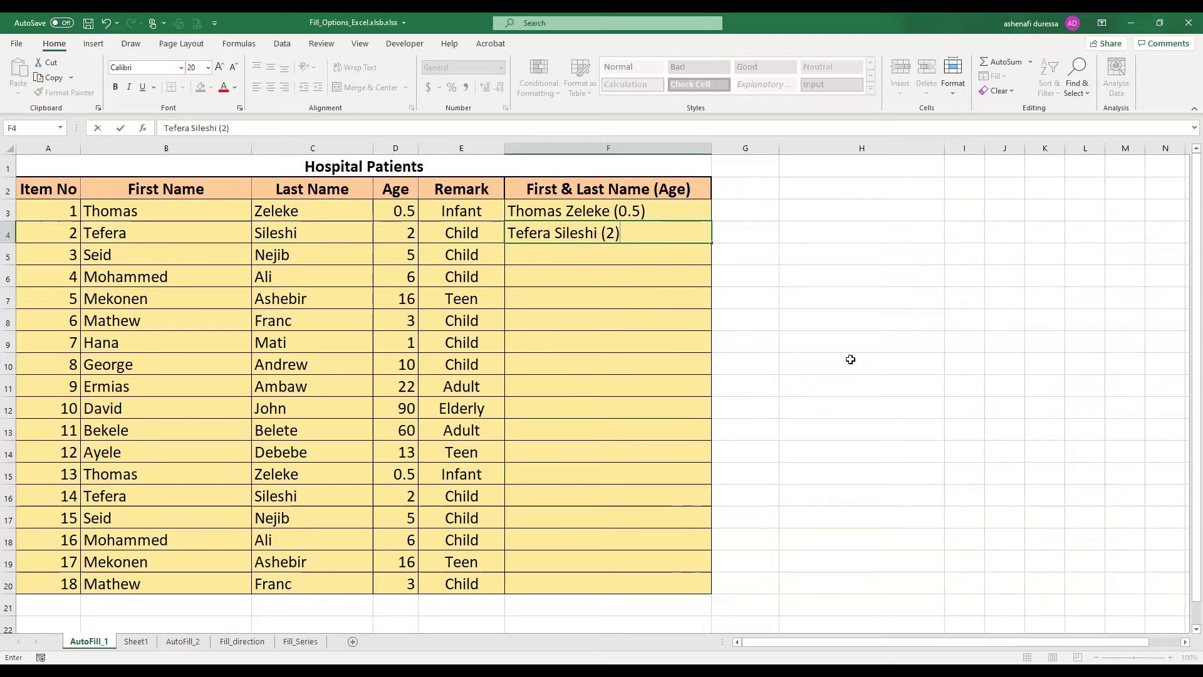
key("Return")
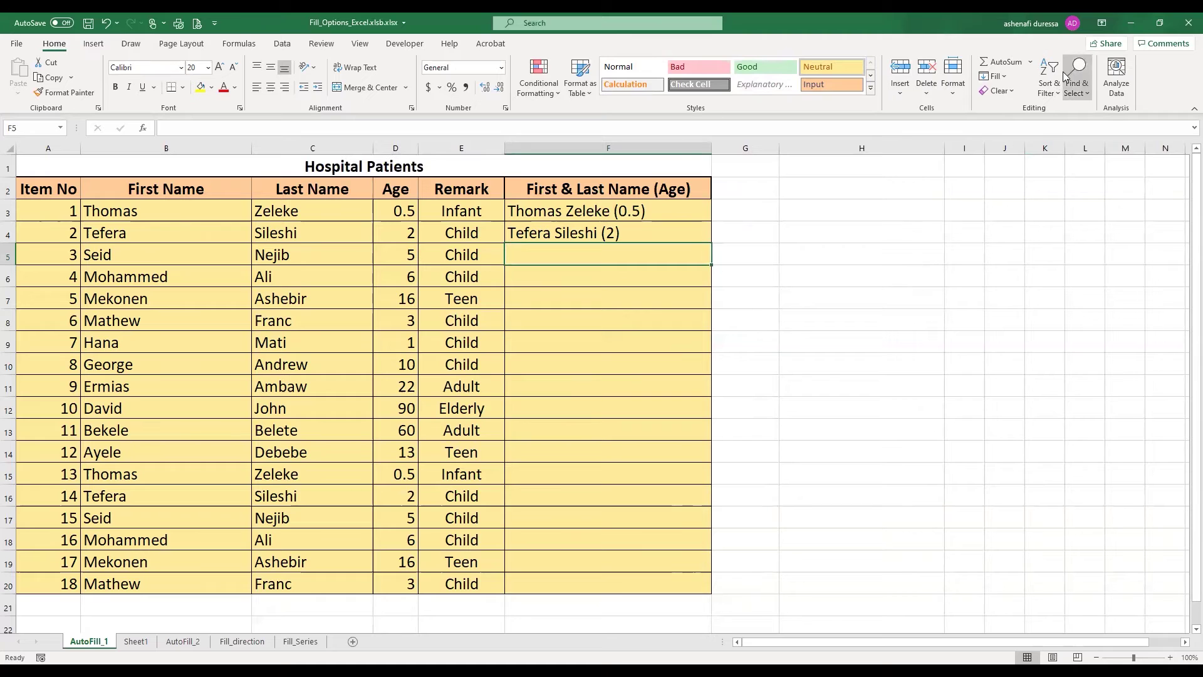
left_click(995, 75)
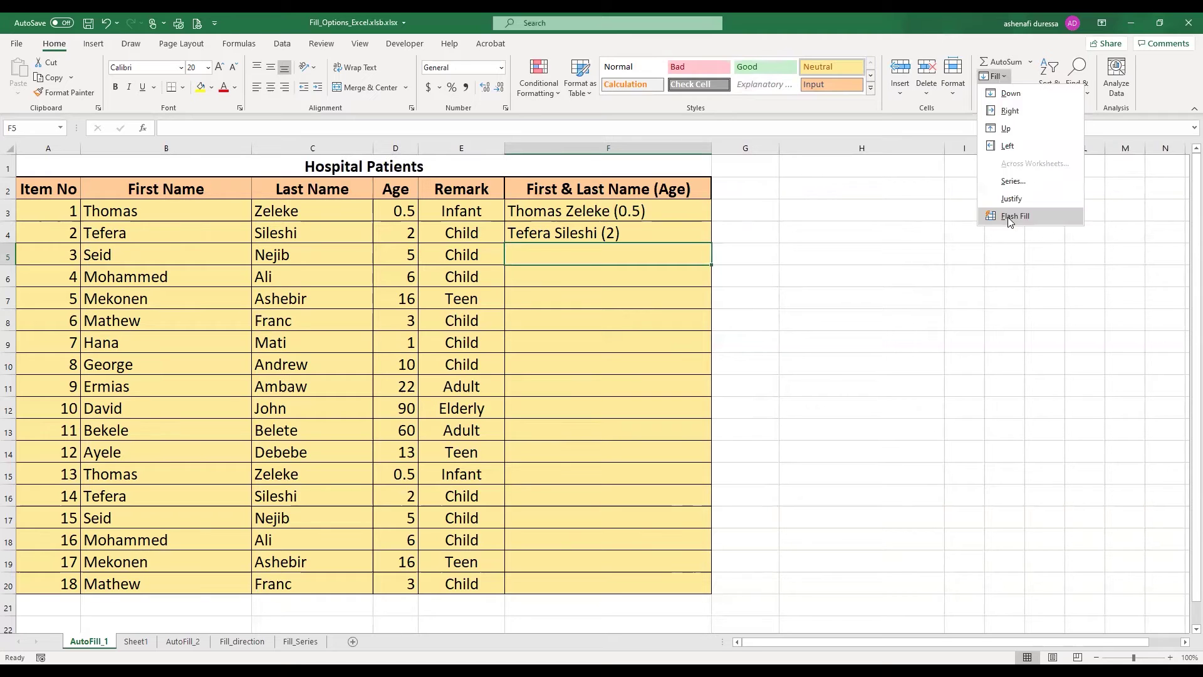
left_click(1008, 217)
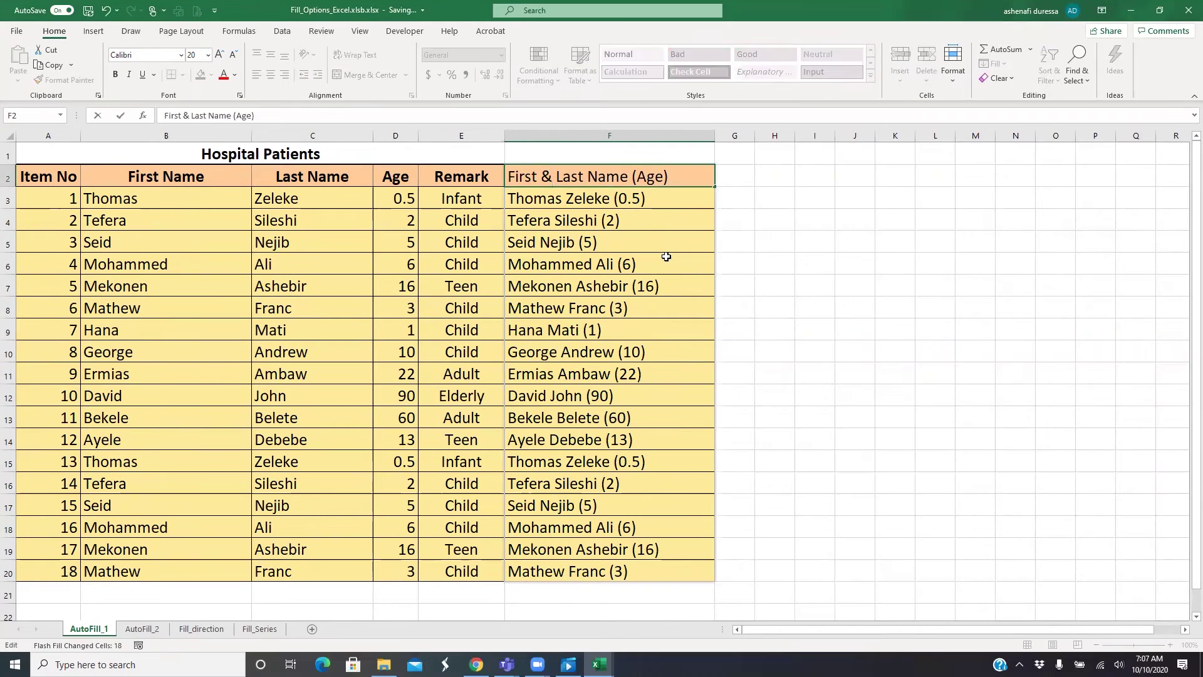
- On AutoFill_2, rename B1 to 'First & Last Name (Birth Year)' and widen column B slightly
left_click(141, 628)
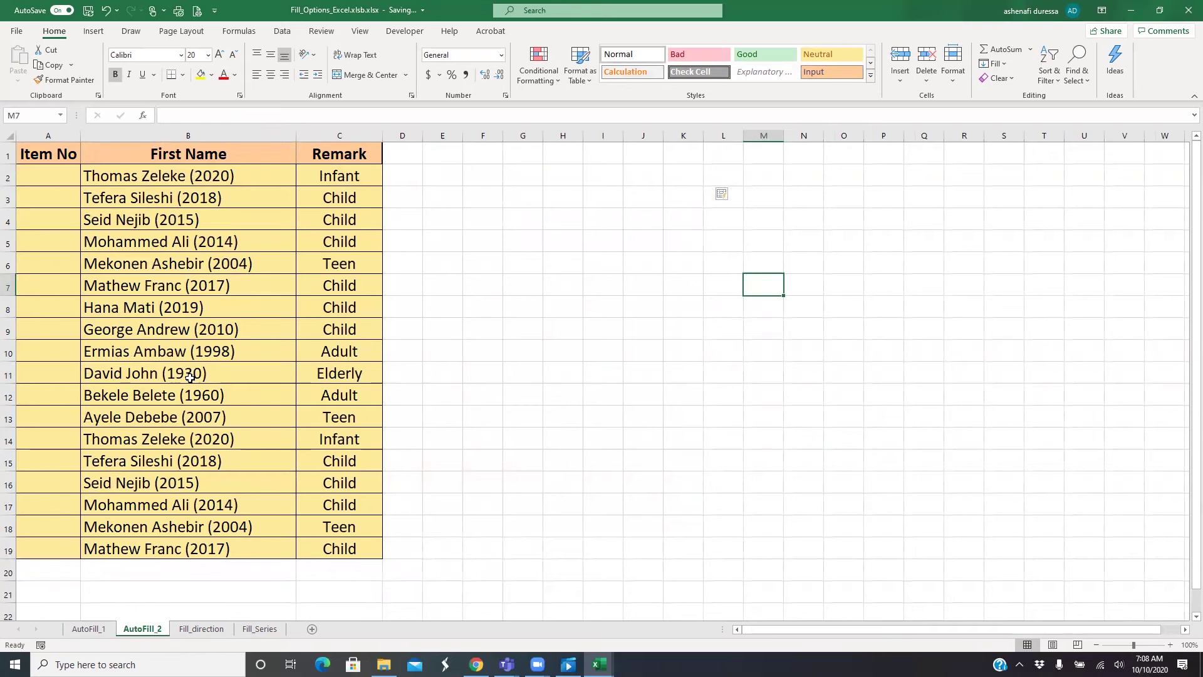
left_click(174, 160)
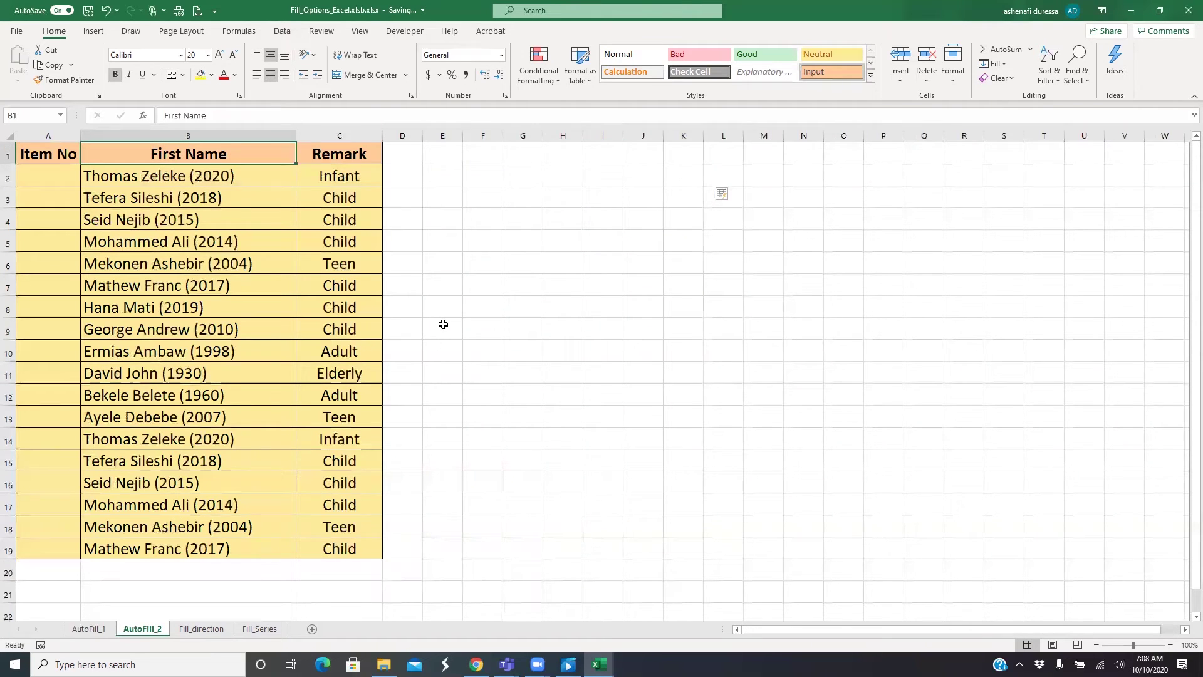
double_click(188, 152)
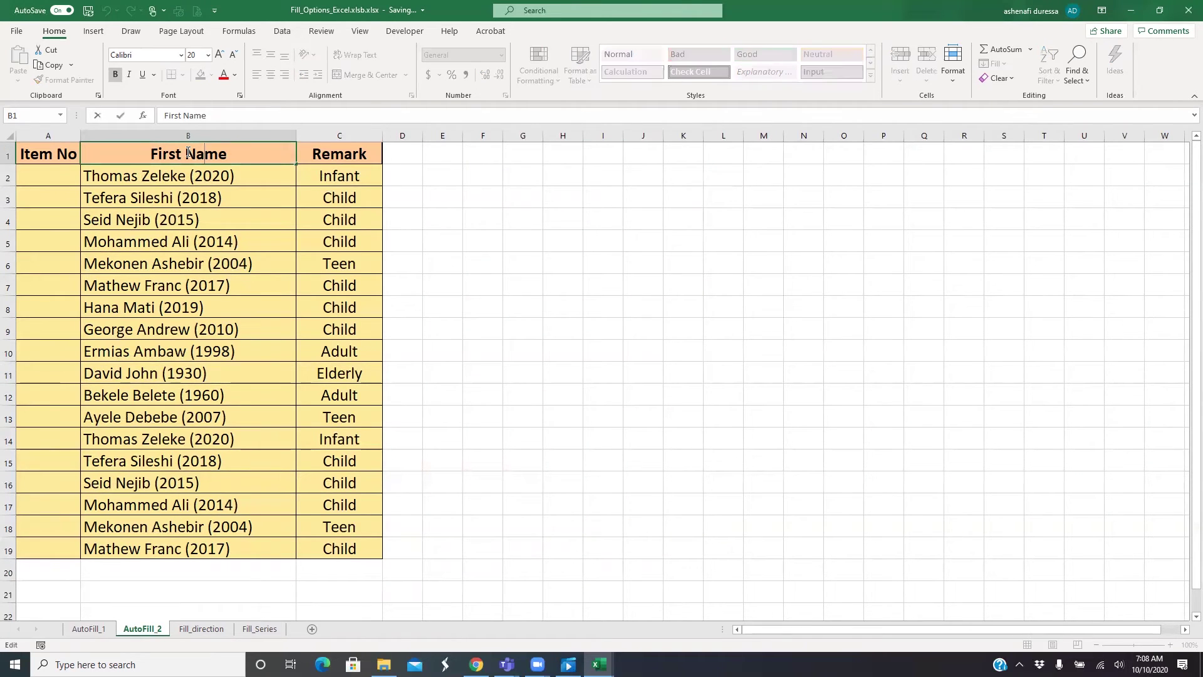
left_click_drag(188, 152, 284, 153)
type("& Last Name (Year")
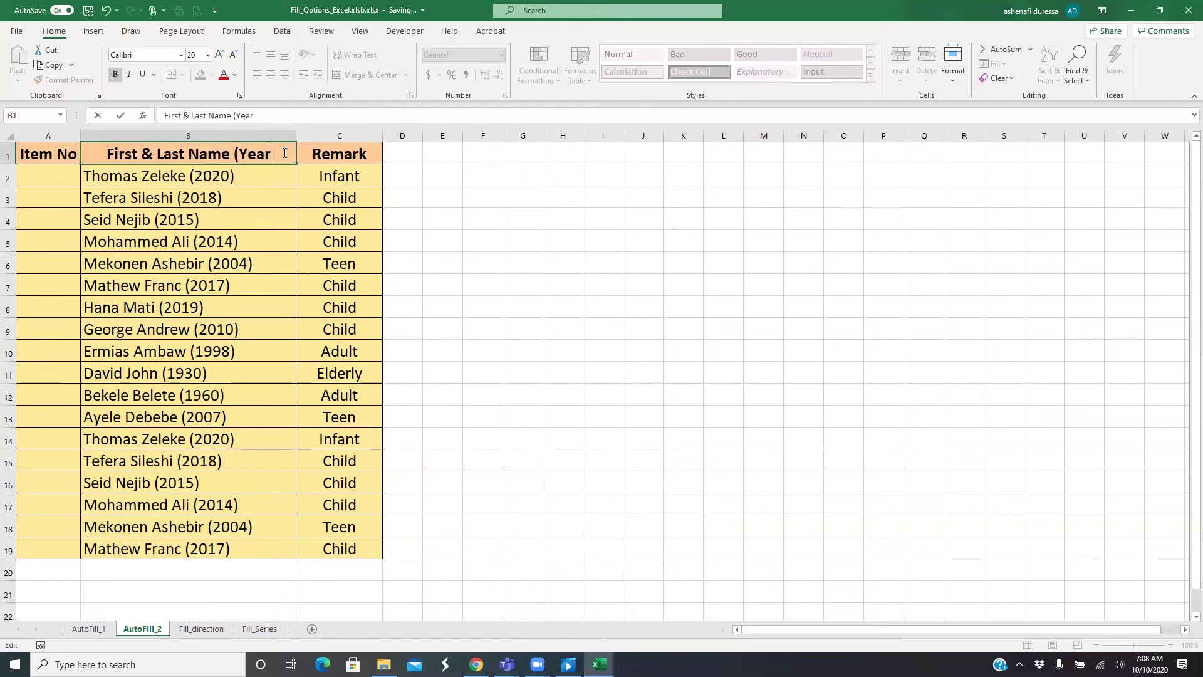
key("BackSpace")
key("BackSpace")
key("BackSpace")
key("BackSpace")
type("Birth Year)")
key("Return")
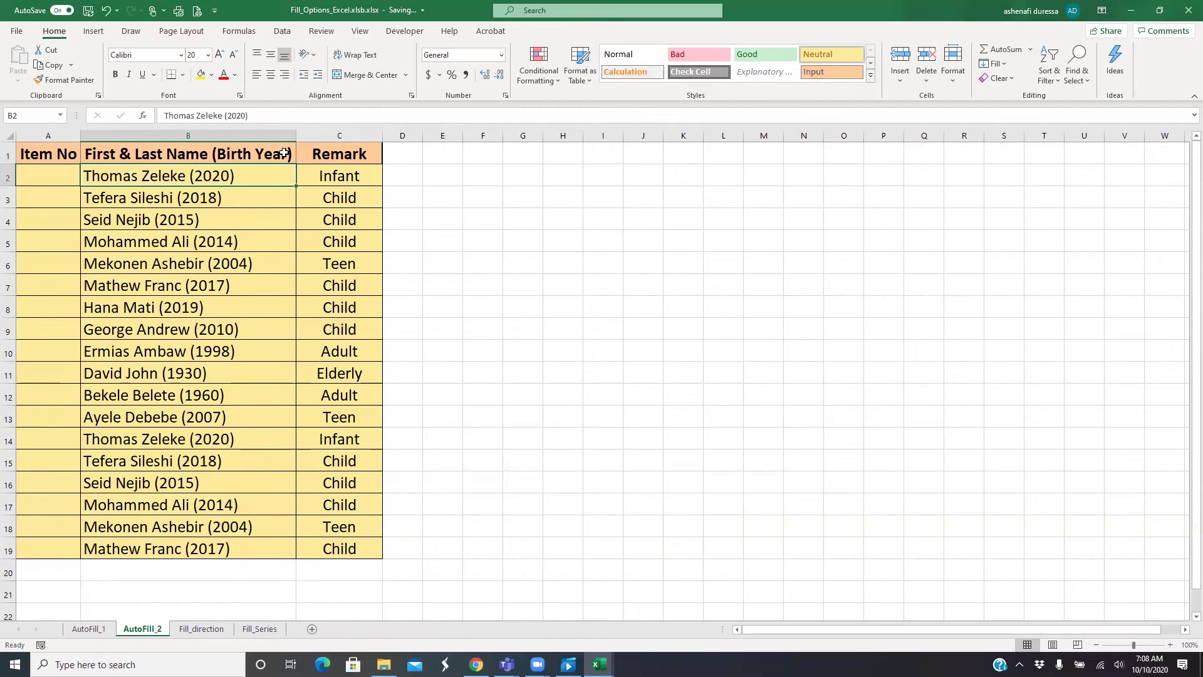
left_click(296, 136)
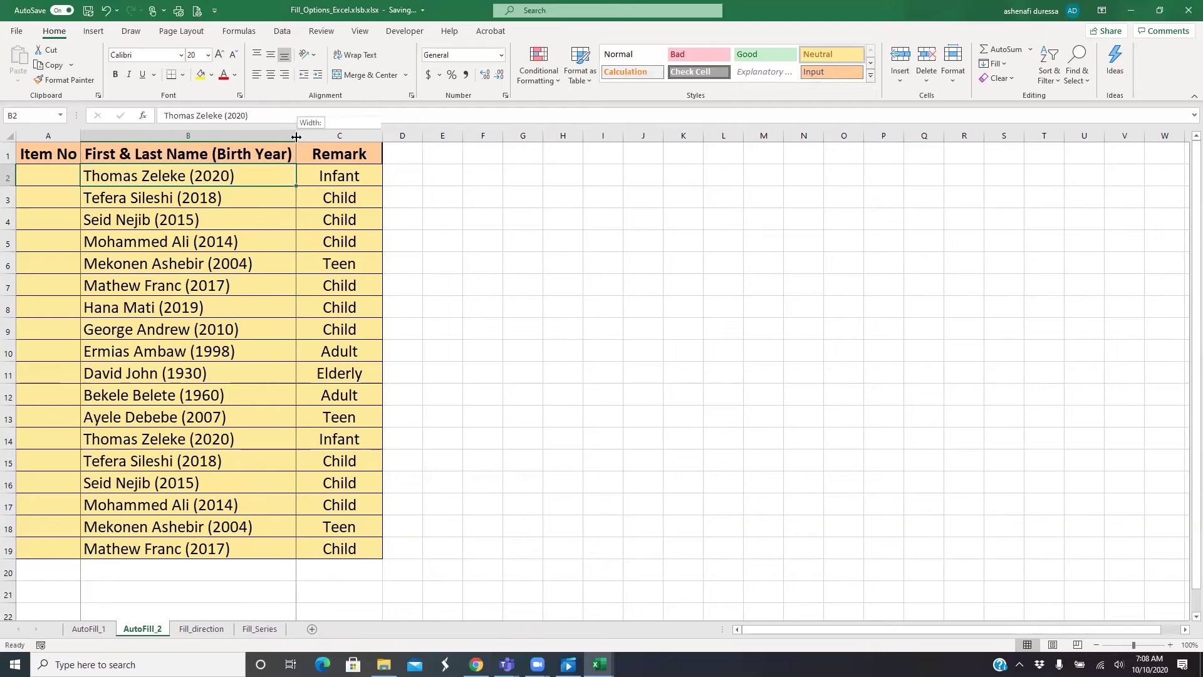
left_click_drag(296, 137, 301, 136)
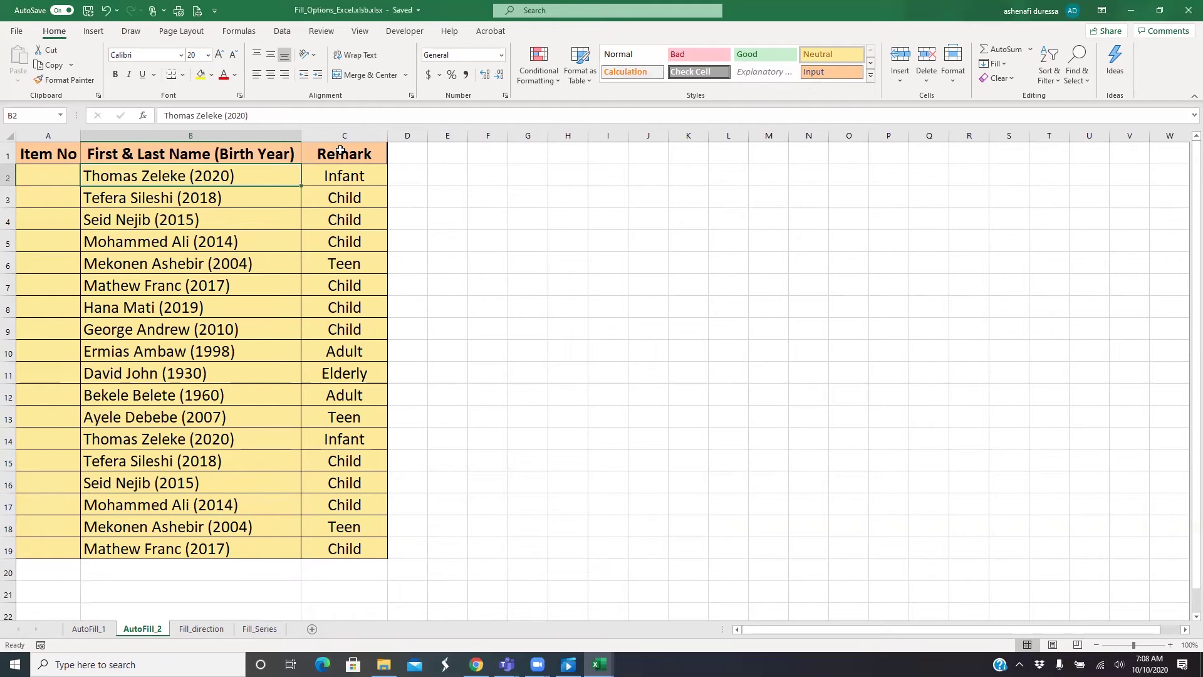
- Add headers First Name, Last Name and Birth Year in D1:F1 and widen columns D and E
left_click(404, 155)
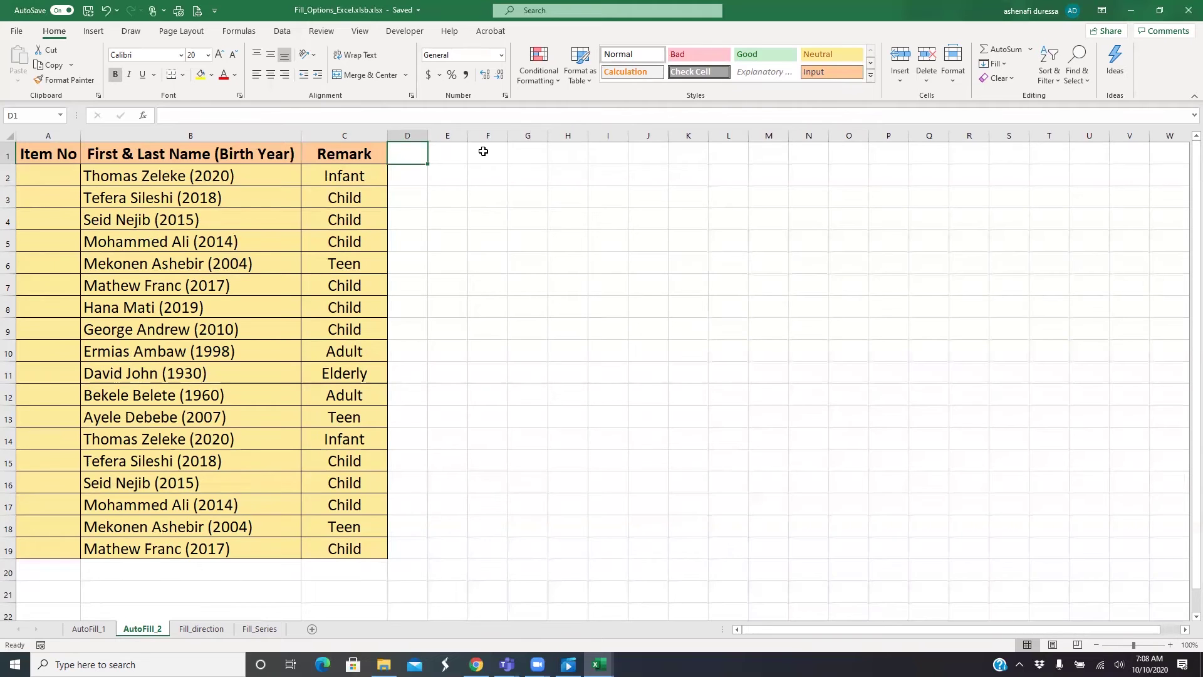
type("First Name")
key("Return")
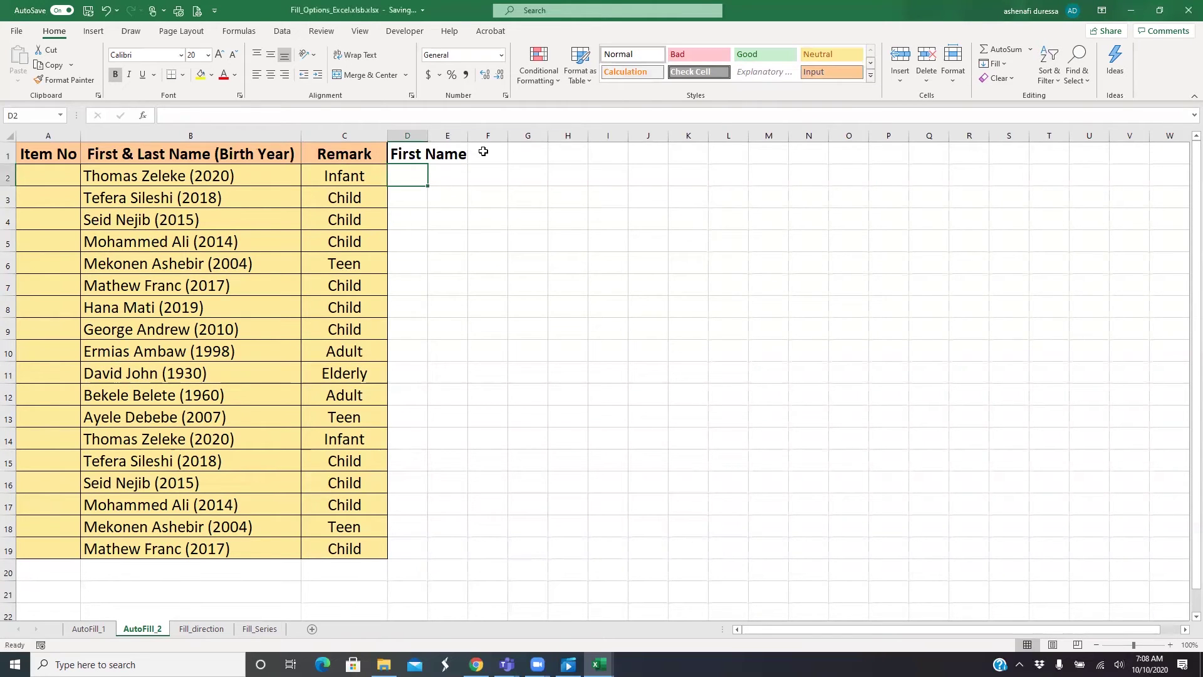
double_click(429, 136)
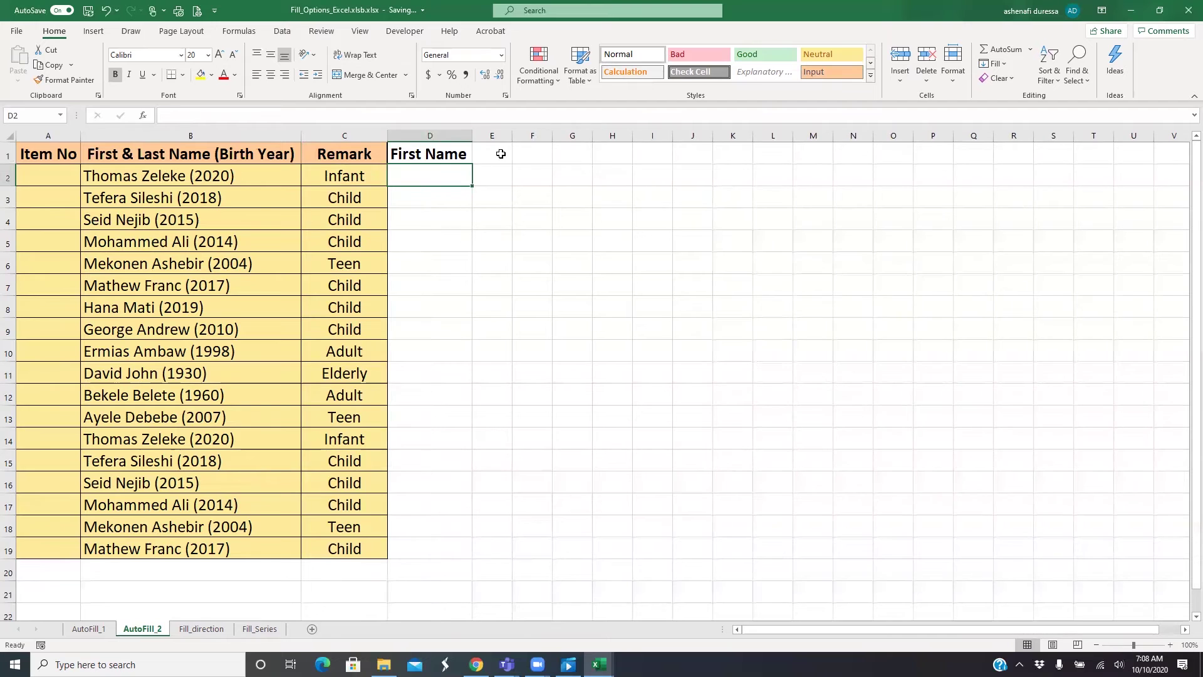
left_click(498, 156)
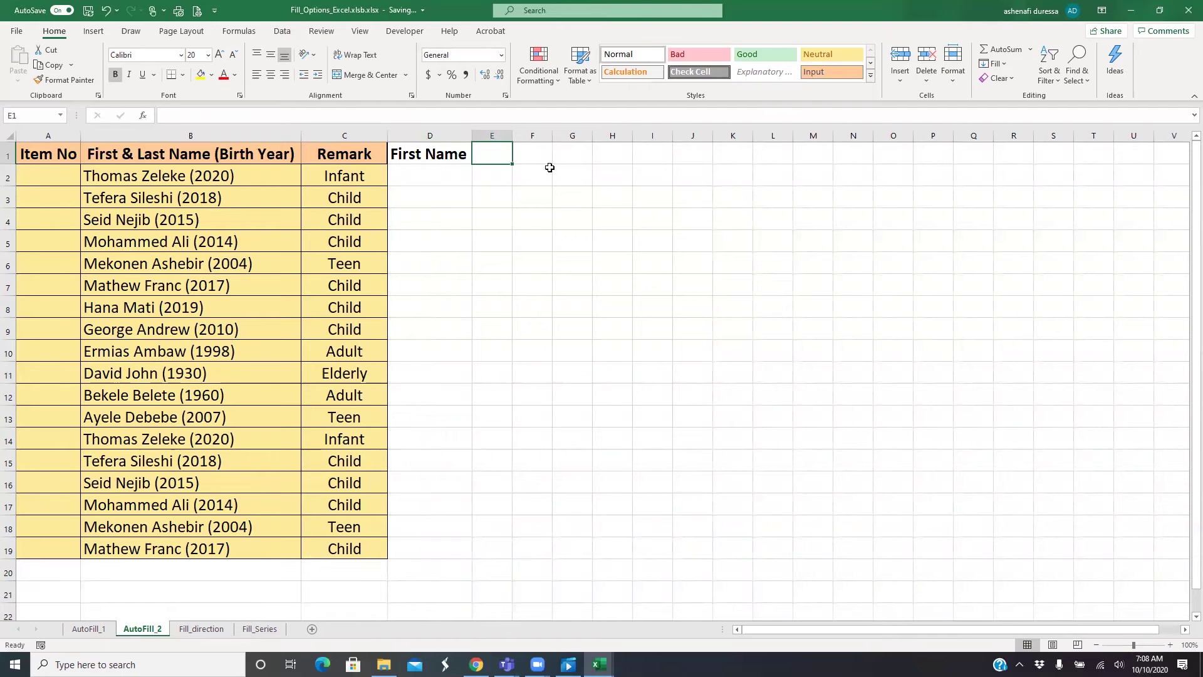
type("Last Name")
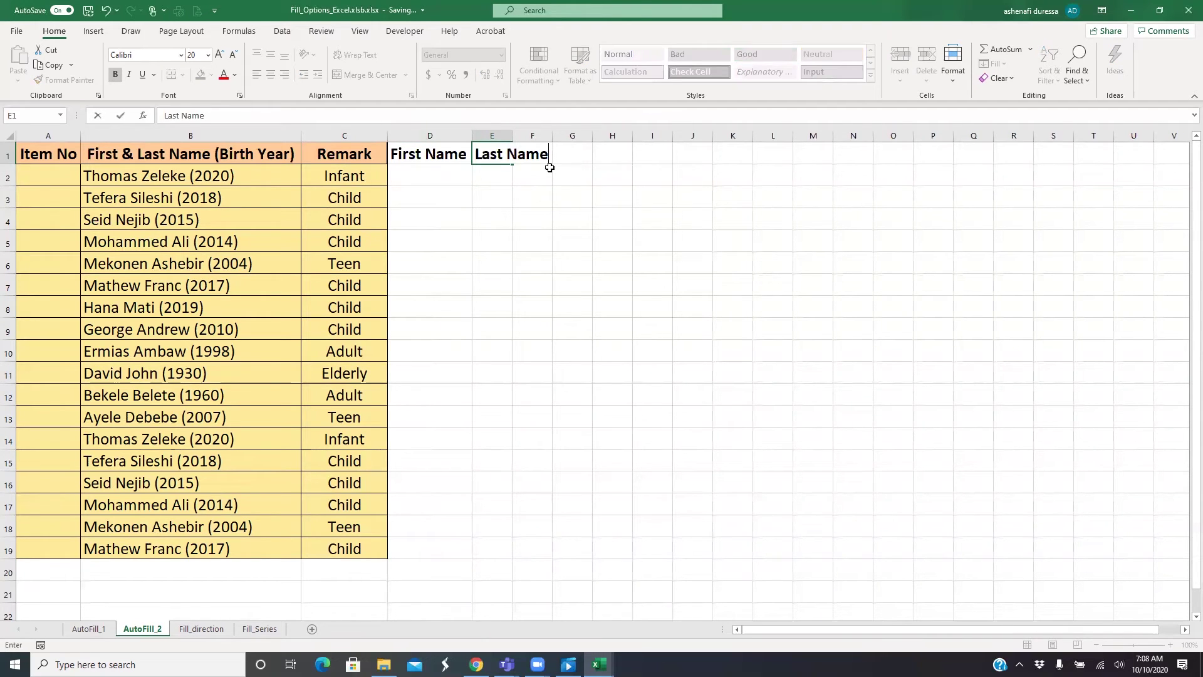
key("Tab")
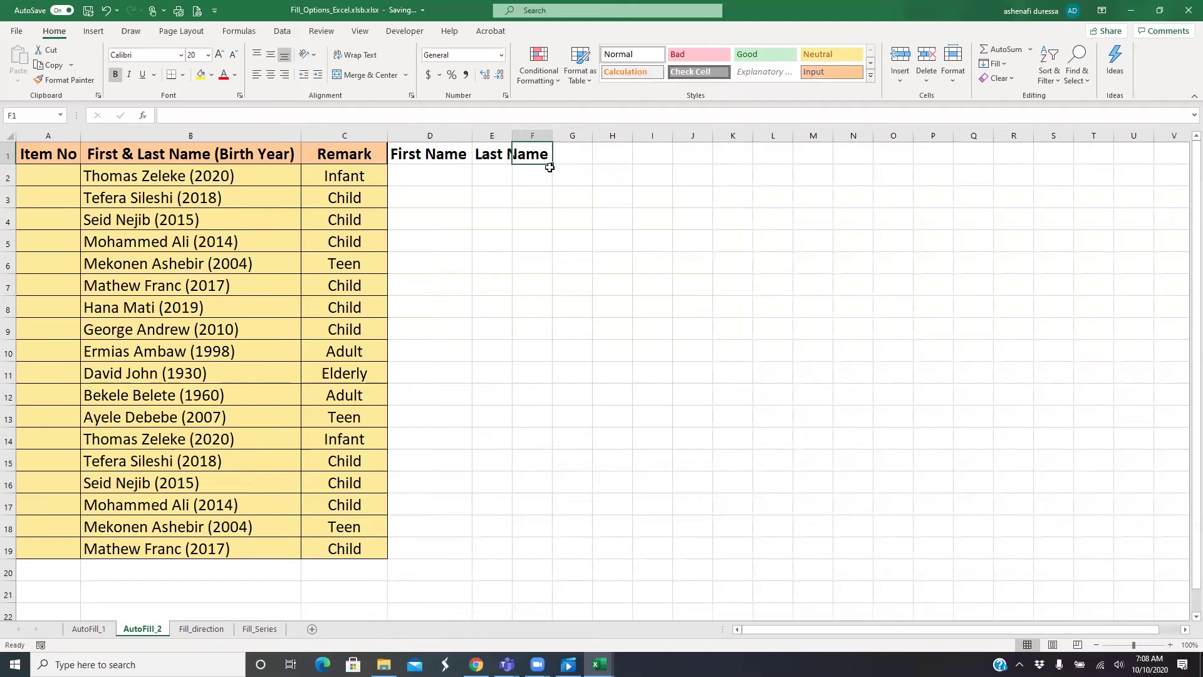
type("Birth Year")
key("Return")
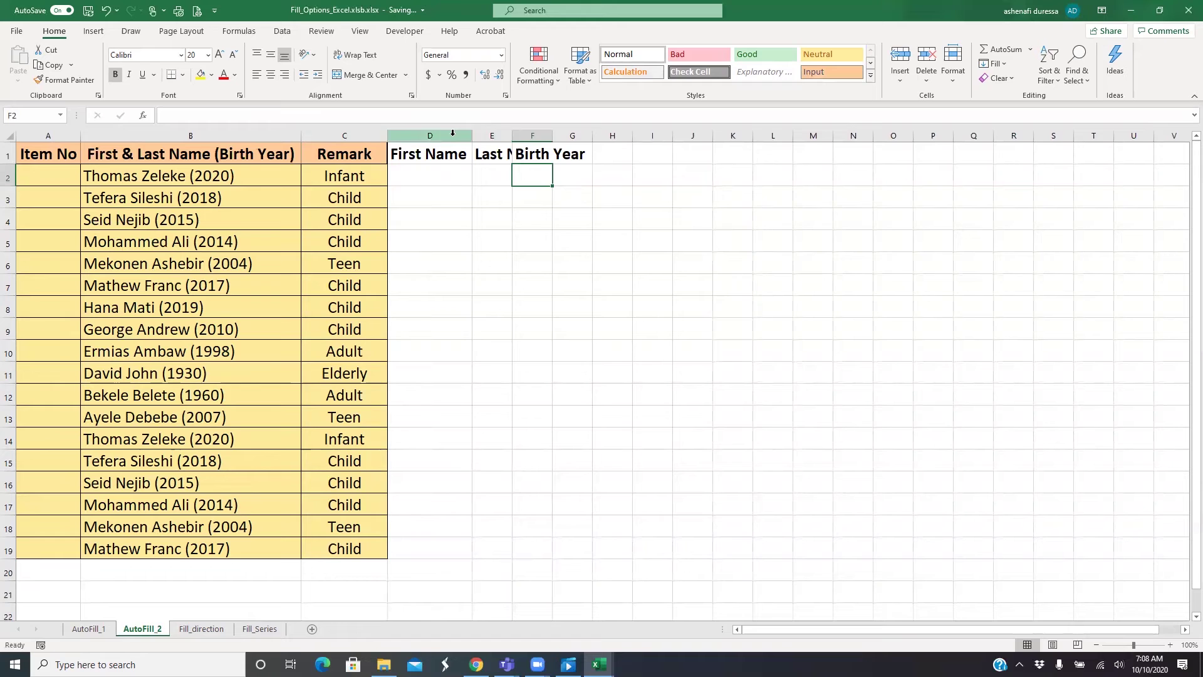
left_click_drag(512, 136, 741, 136)
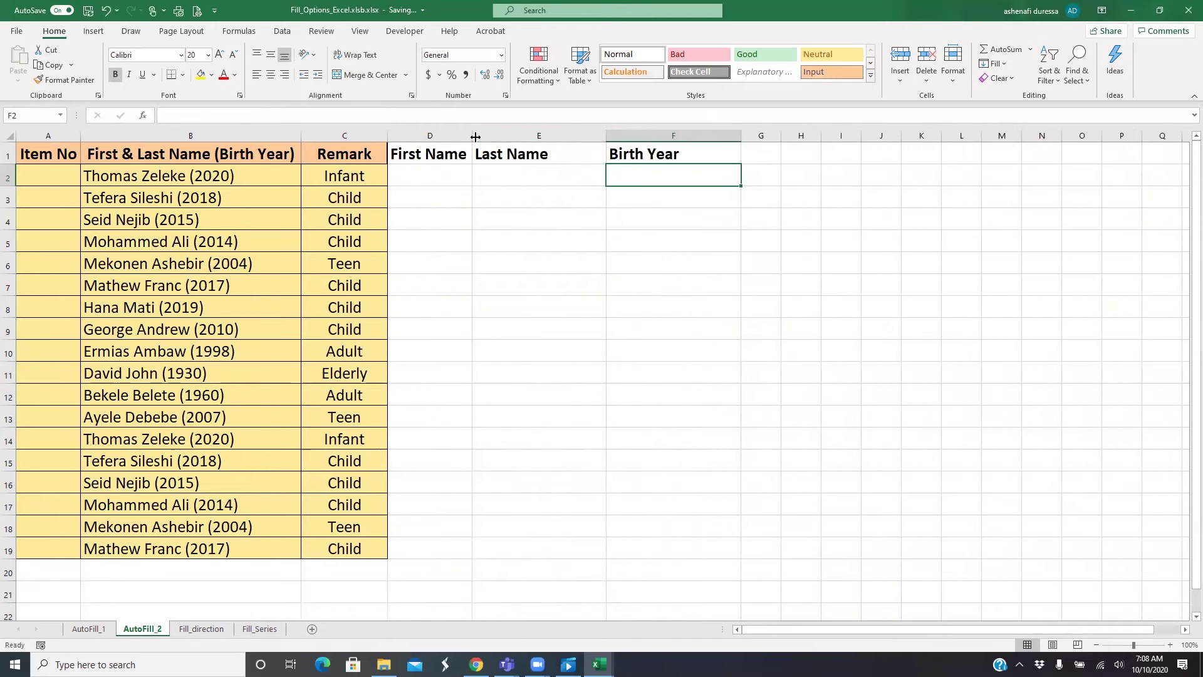
left_click_drag(475, 137, 529, 137)
- Enter 'Thomas' in D2 as the first-name example
left_click(445, 179)
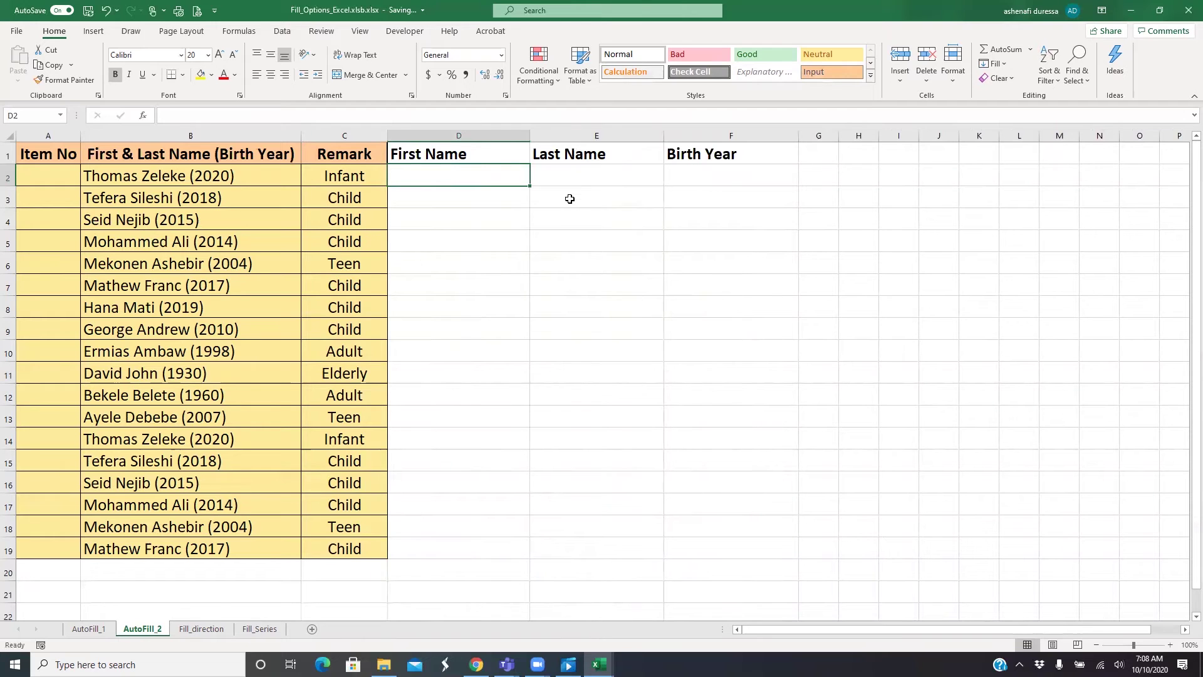
type("T")
type("homas")
key("Return")
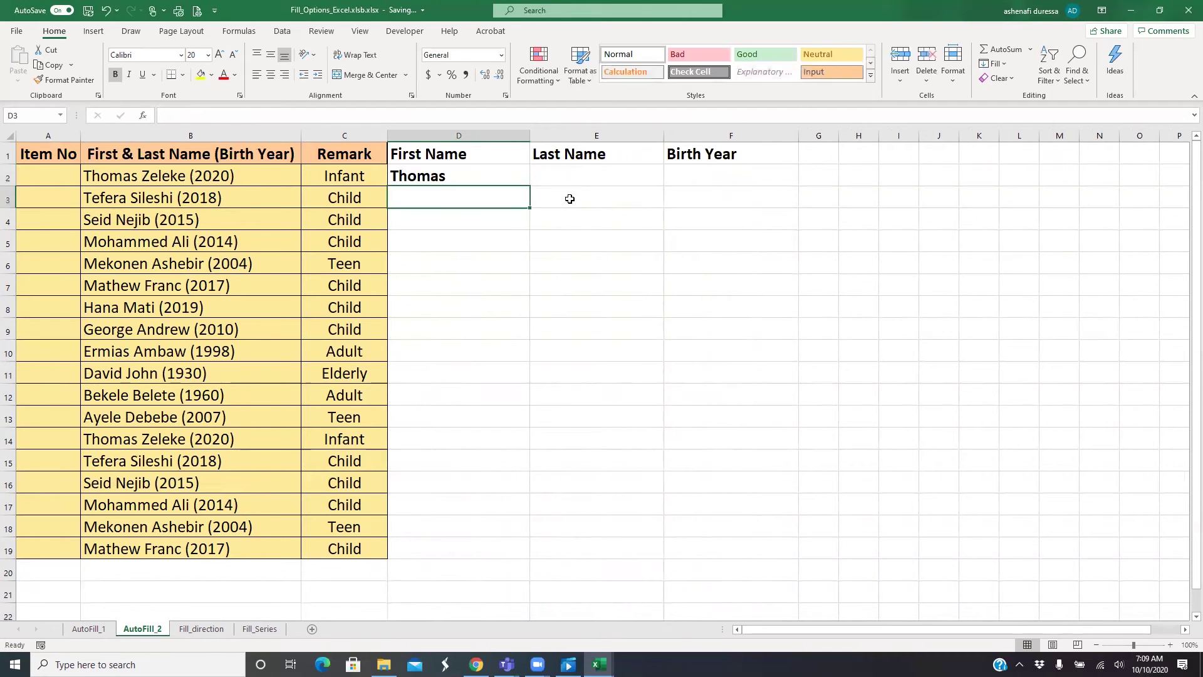
- Copy column B's formatting to columns D, E and F with Format Painter
left_click(157, 135)
left_click(67, 80)
left_click(458, 136)
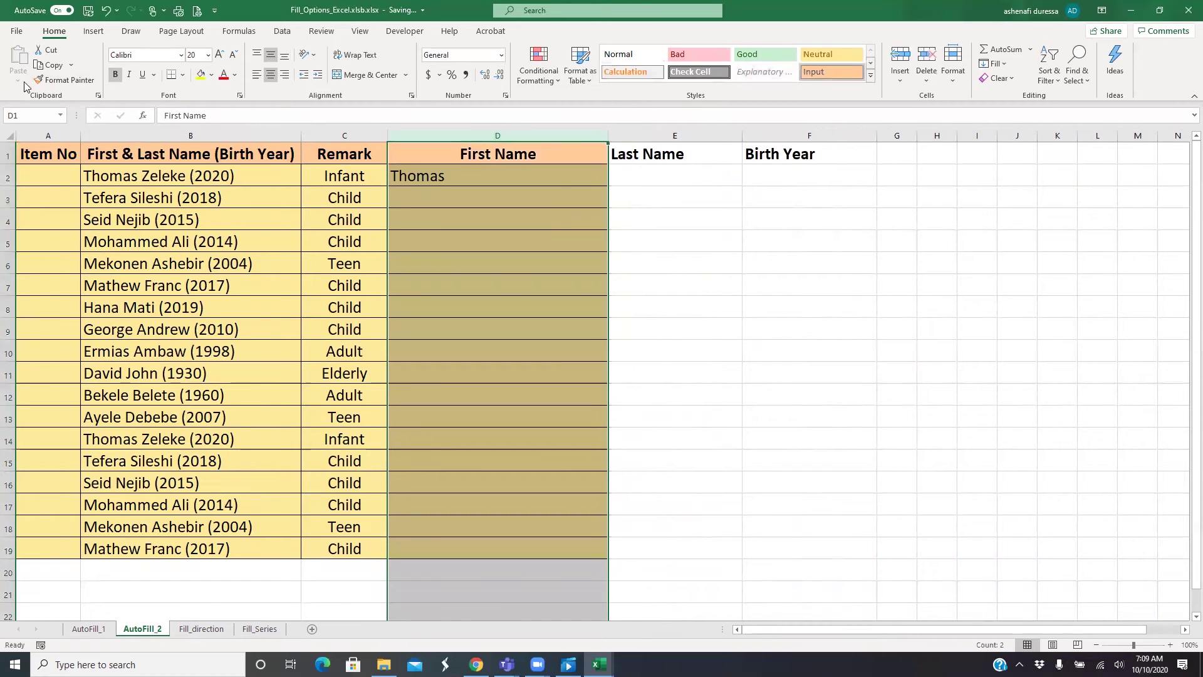
left_click(63, 80)
left_click(683, 135)
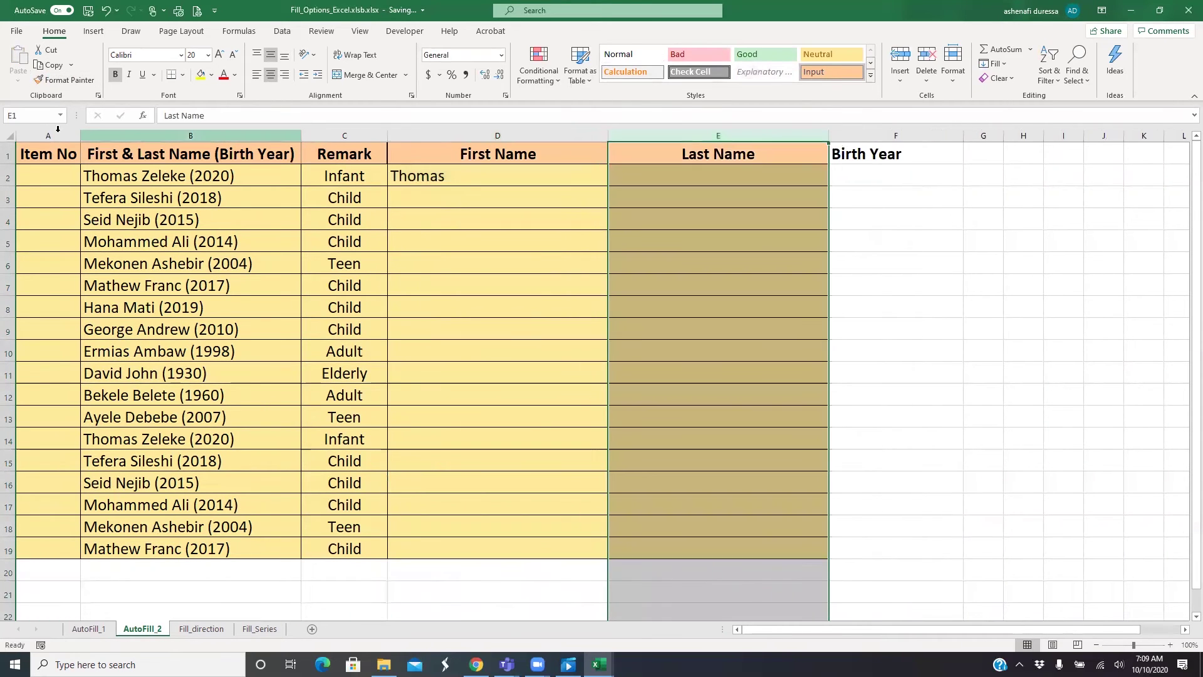
left_click(65, 80)
left_click(870, 135)
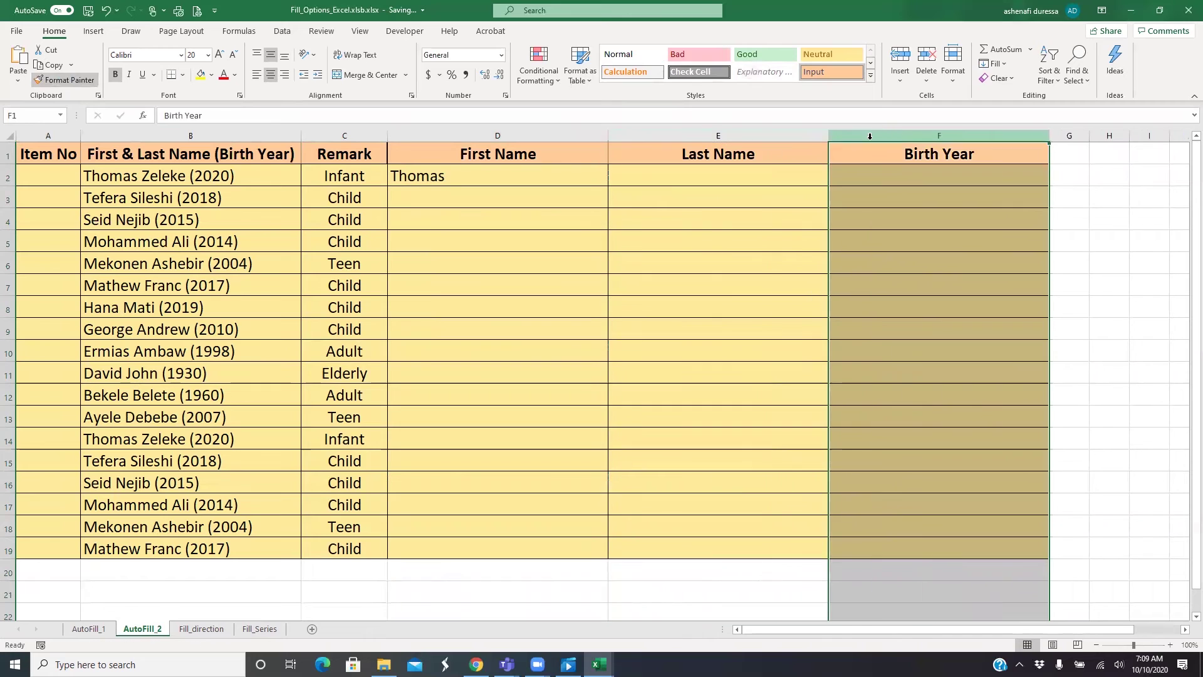
left_click(485, 179)
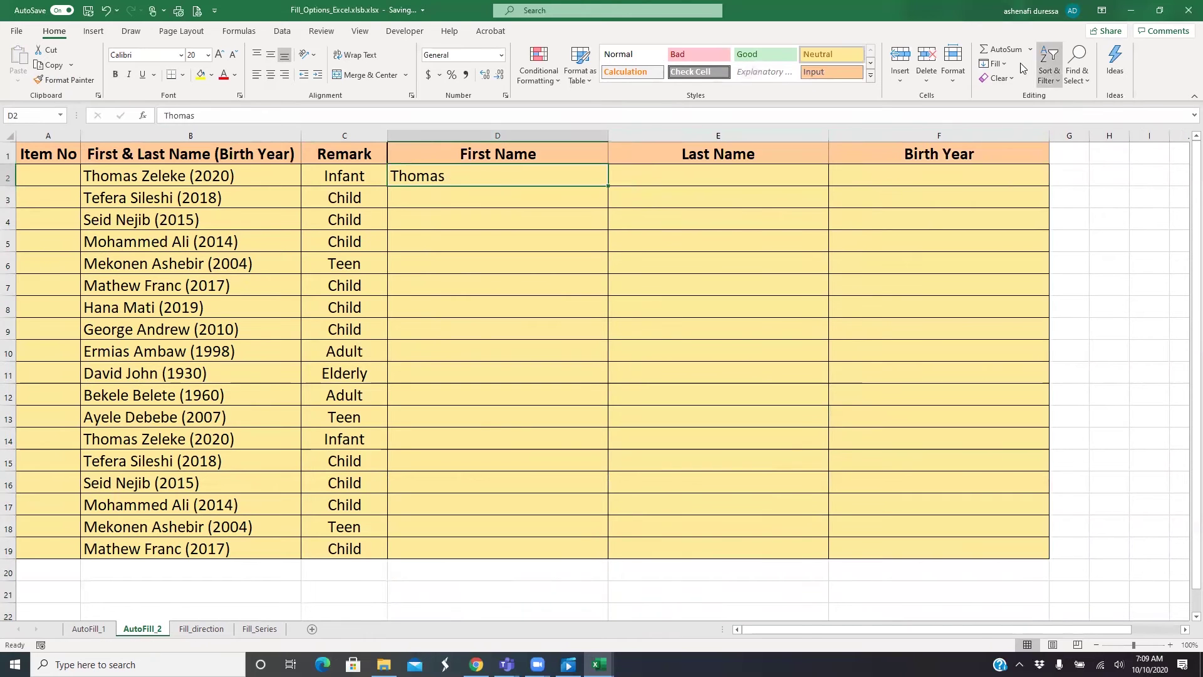
- Enter the examples Zeleke in E2 and 2020 in F2
left_click(746, 180)
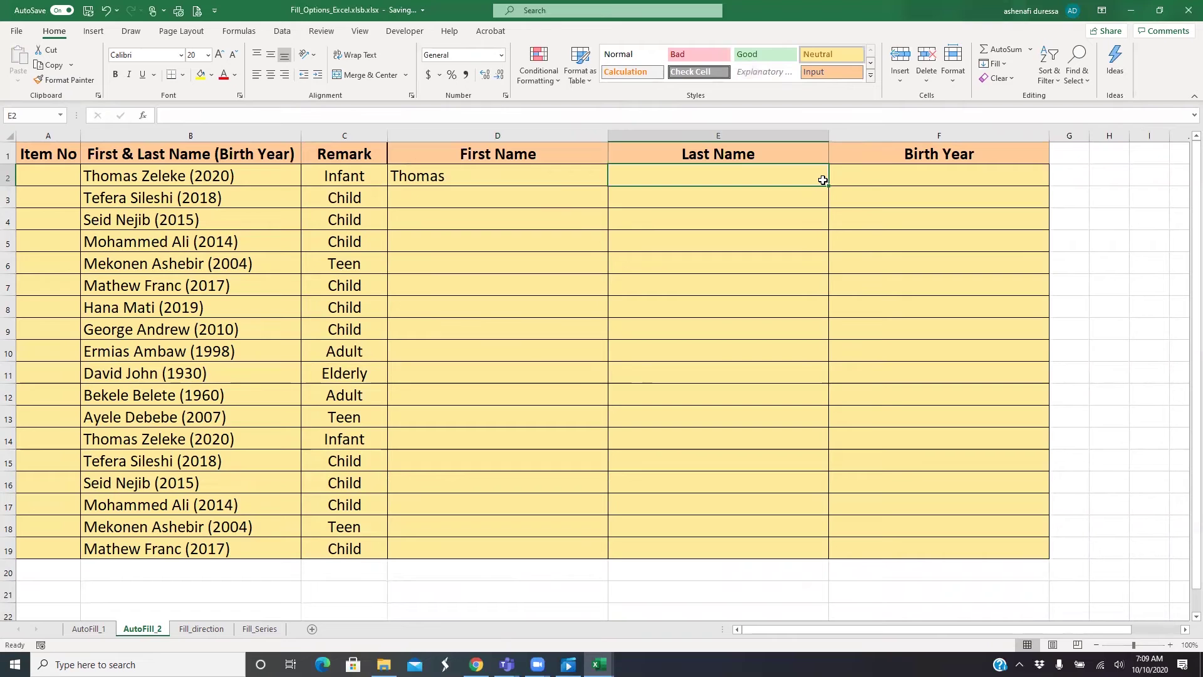
type("Zeleke")
key("Tab")
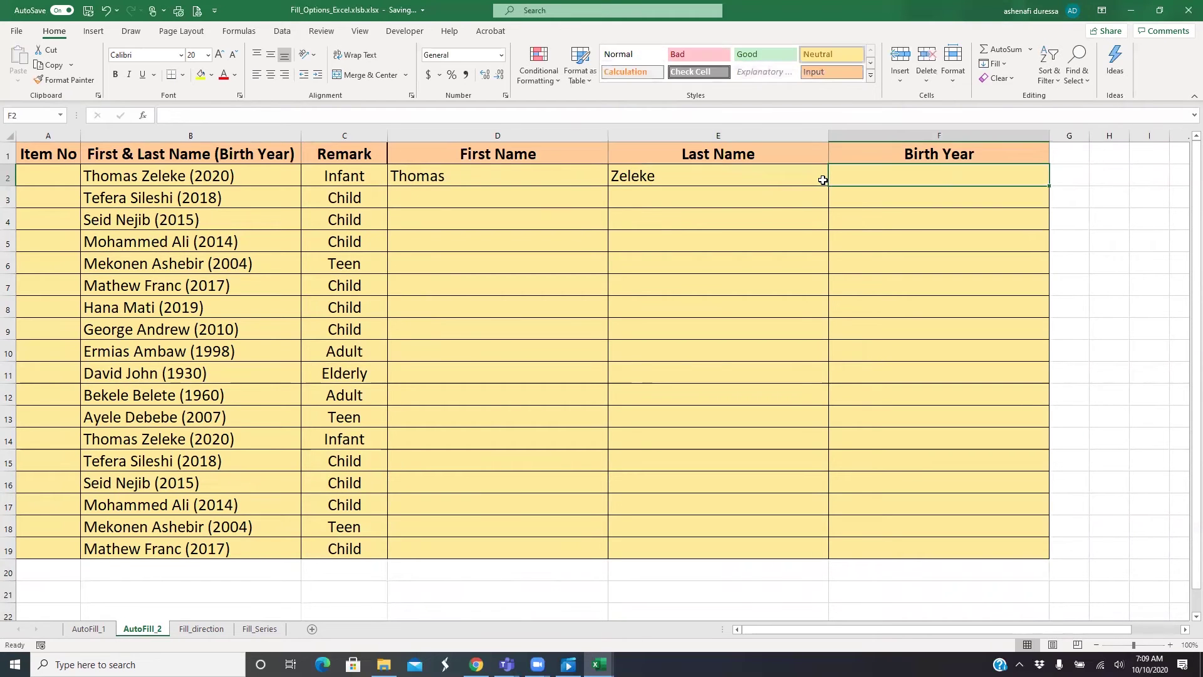
type("2020")
key("Return")
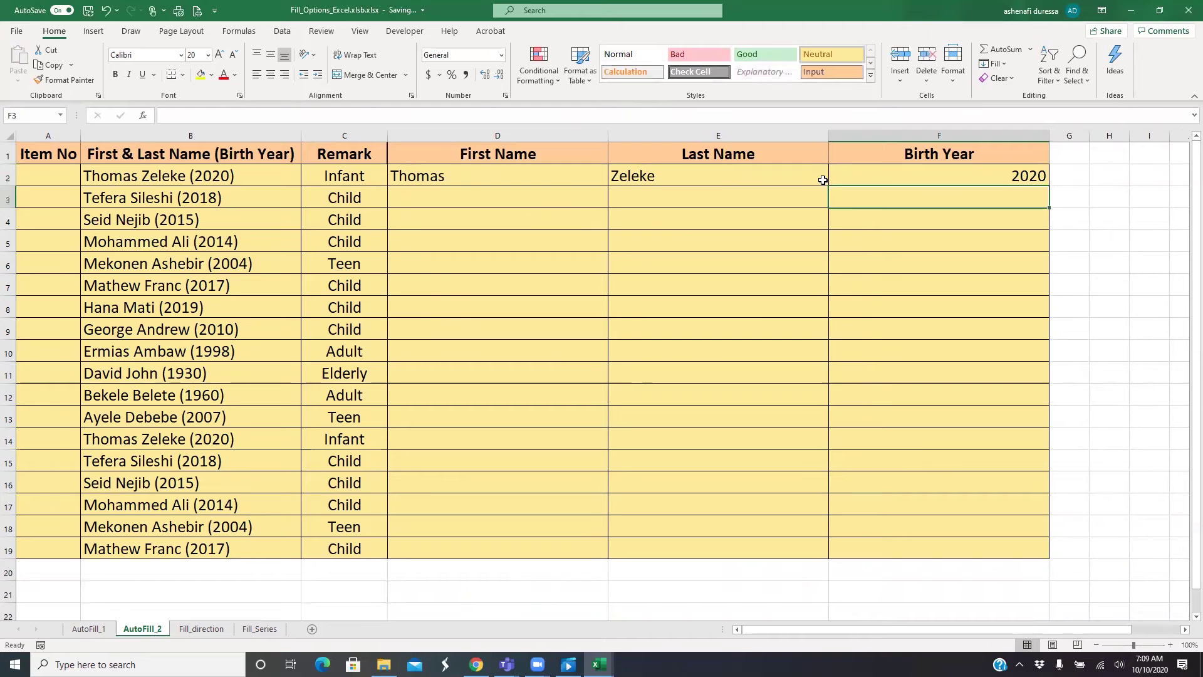
- Flash Fill the First Name, Last Name and Birth Year columns from the D2, E2 and F2 examples
left_click(467, 190)
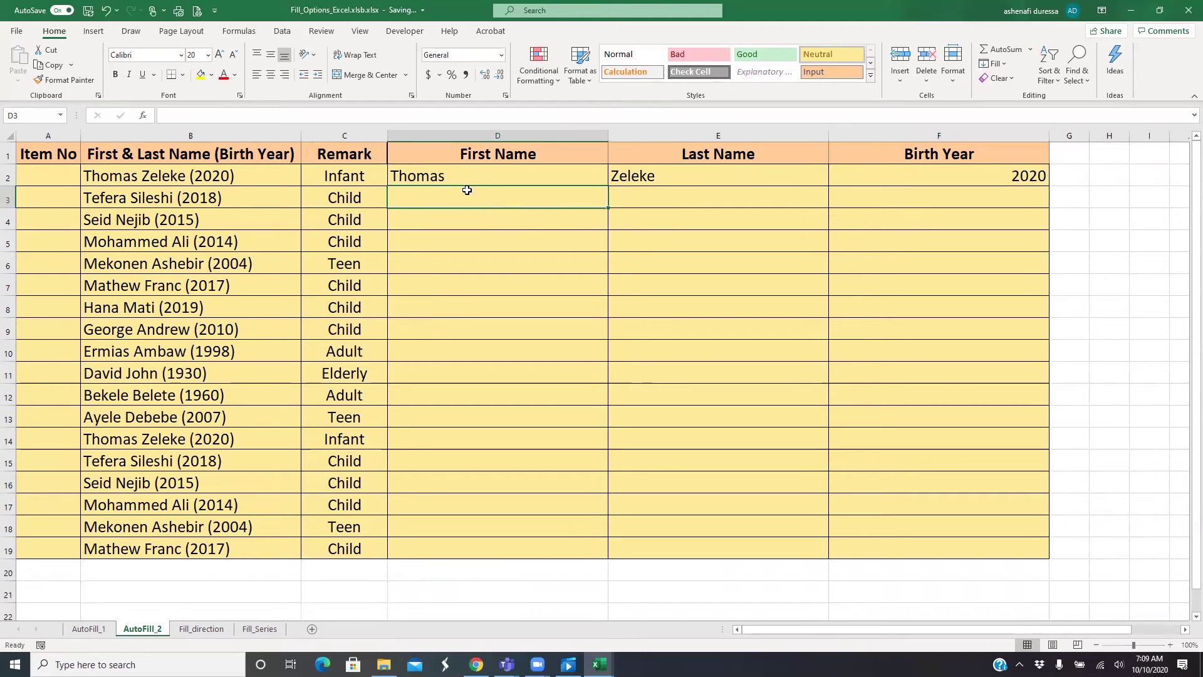
left_click(440, 173)
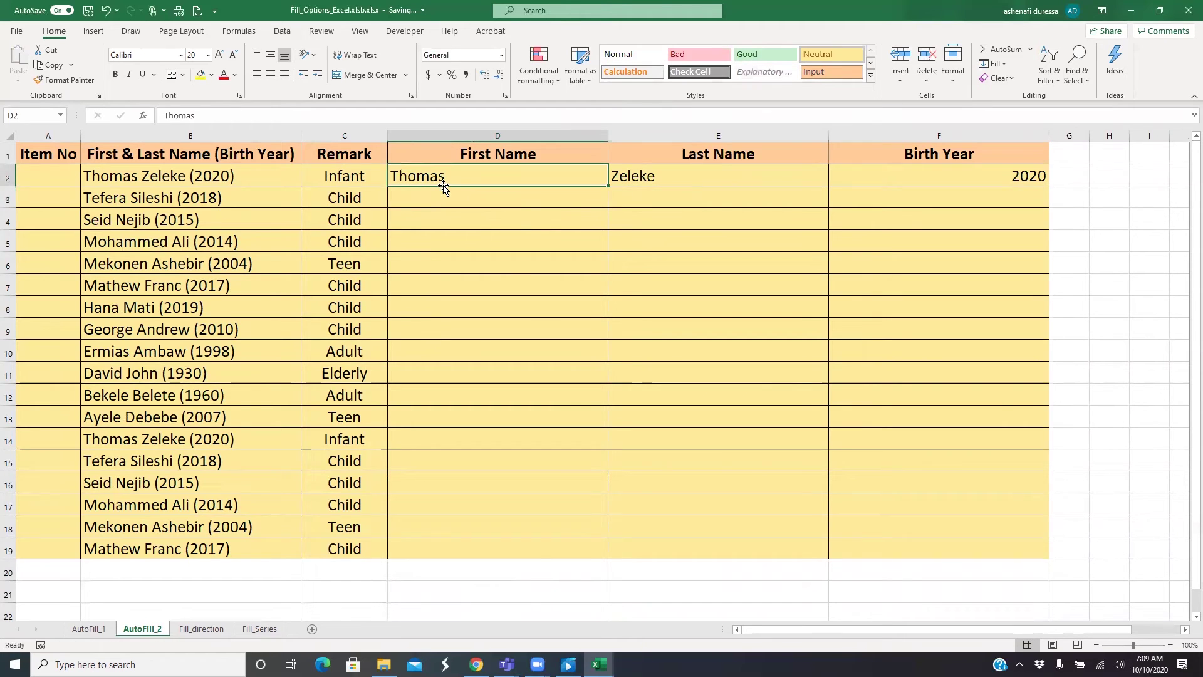
left_click(996, 64)
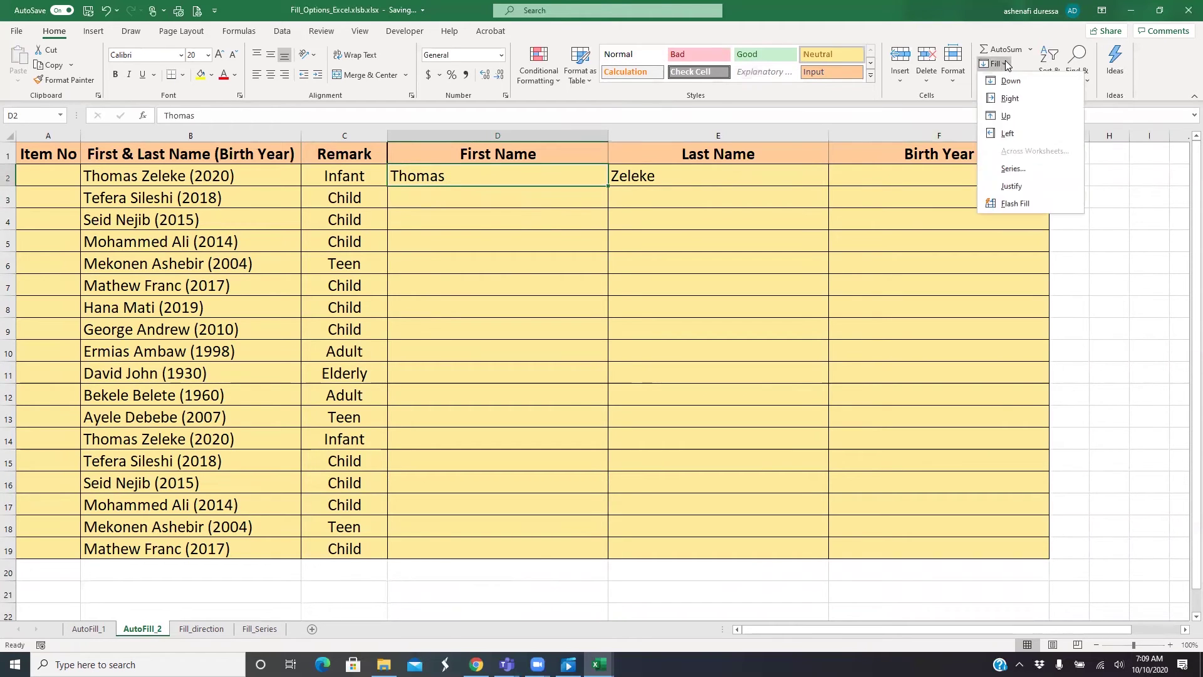
left_click(1015, 204)
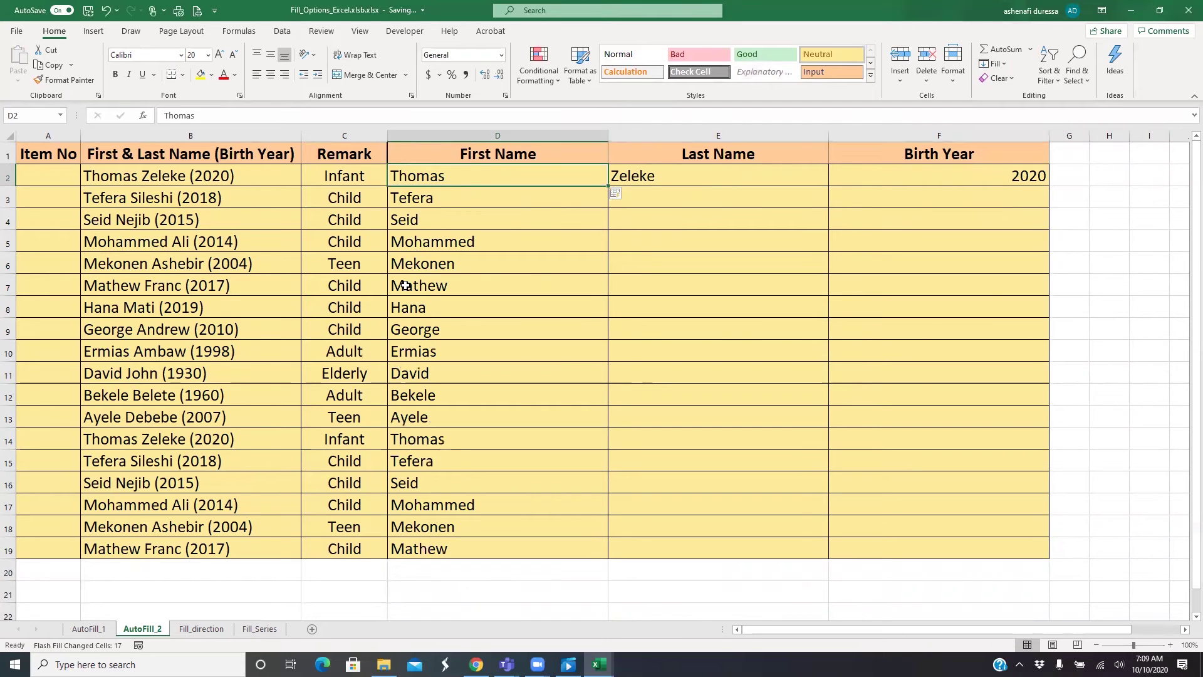
left_click(641, 197)
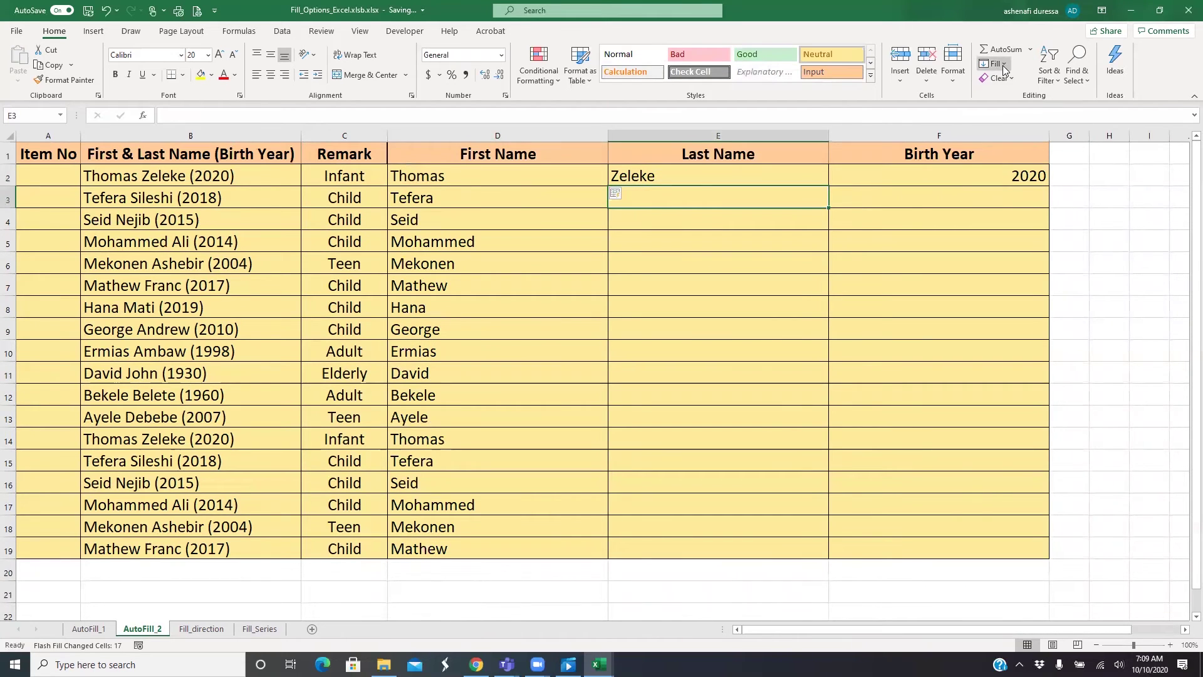
left_click(639, 177)
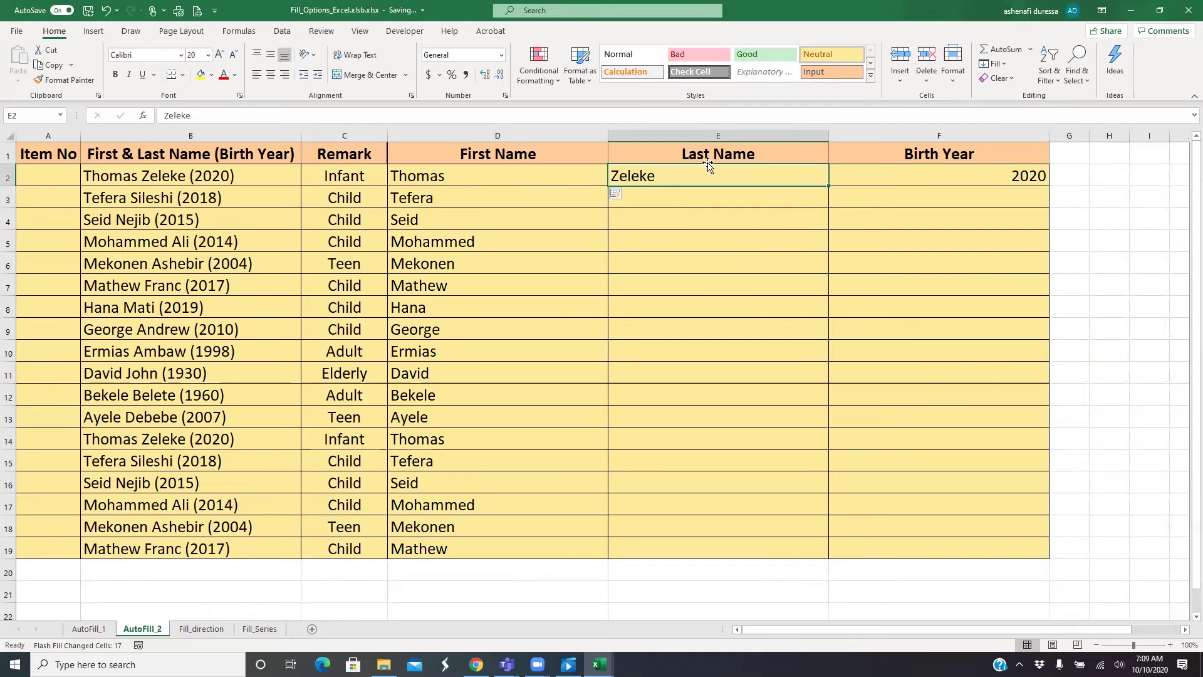
left_click(993, 64)
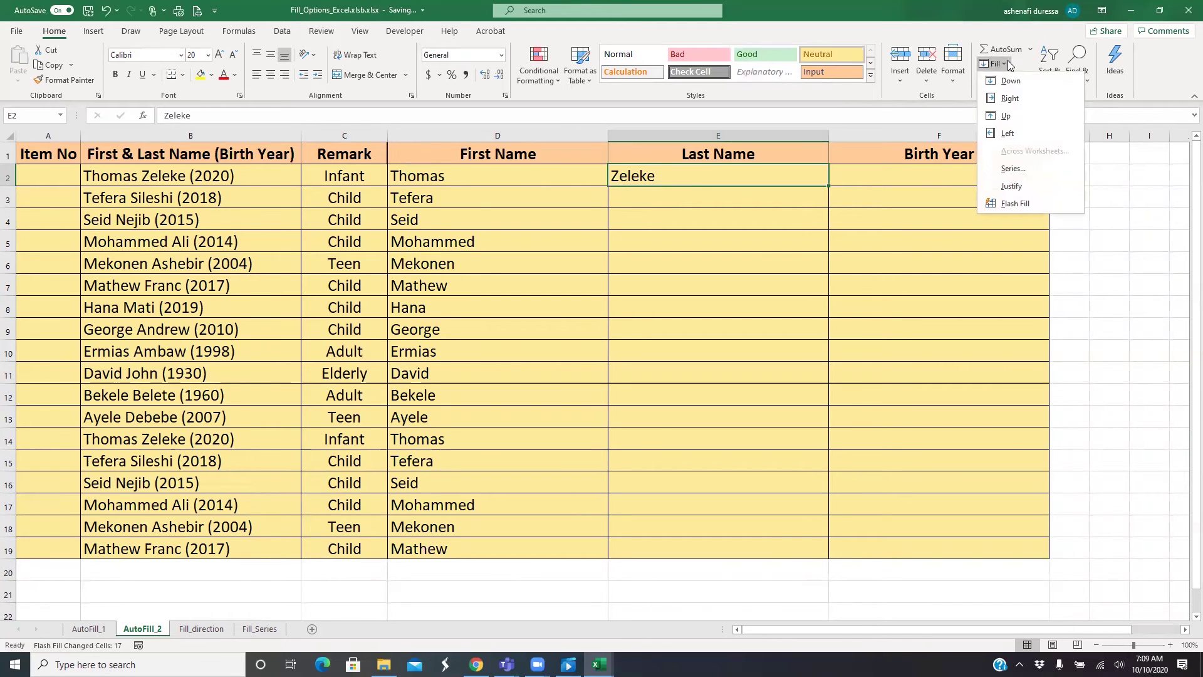
left_click(1007, 207)
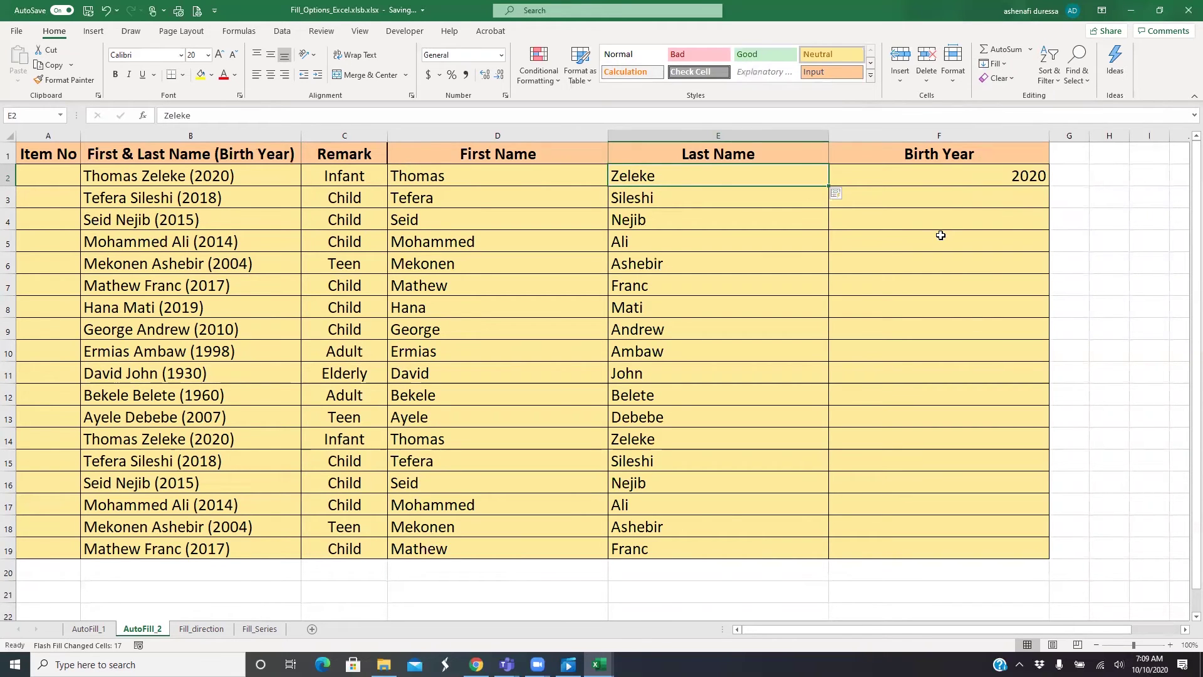
left_click(958, 178)
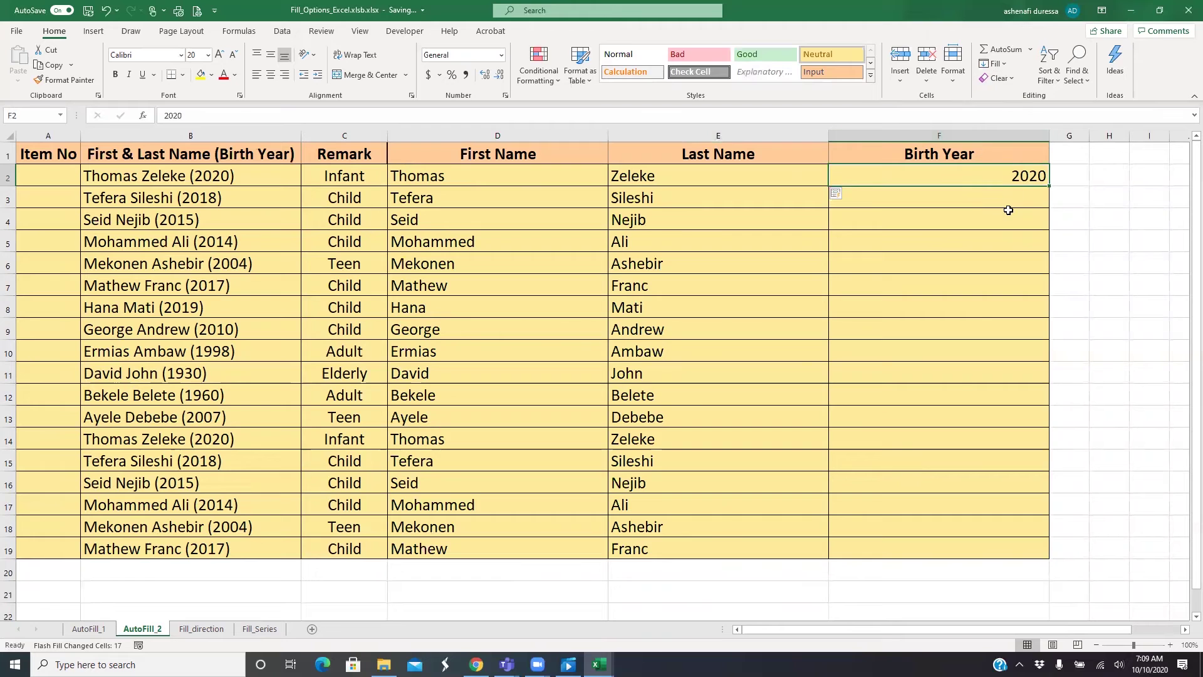
left_click(1006, 63)
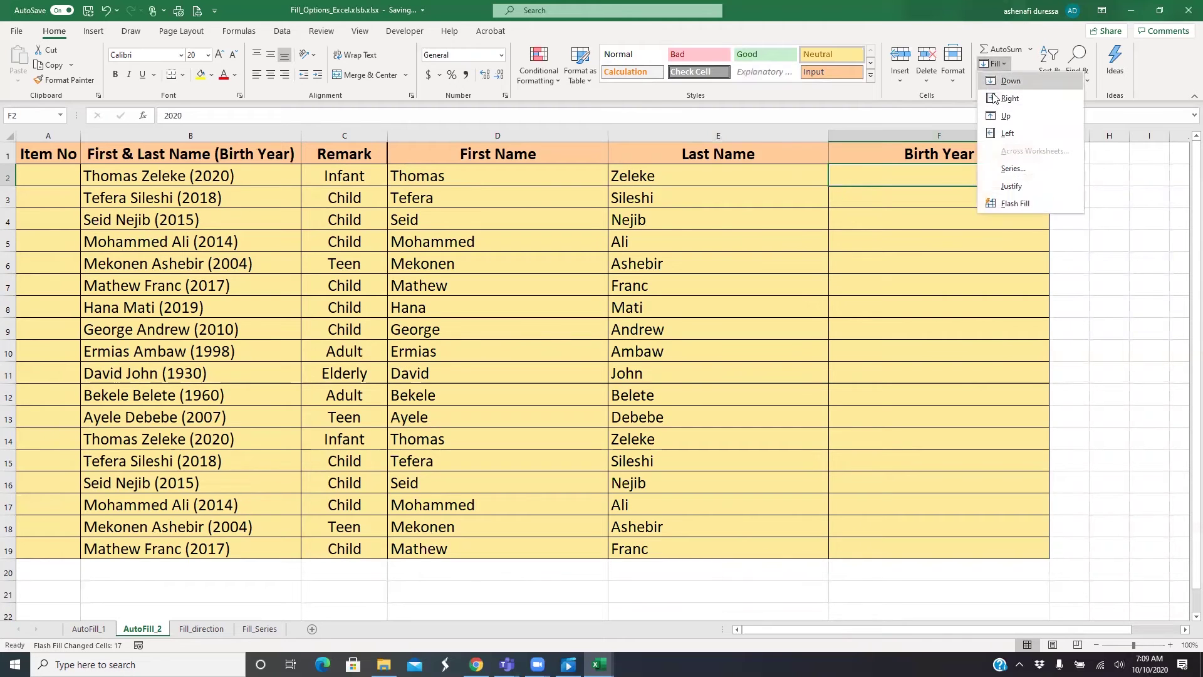
left_click(1007, 204)
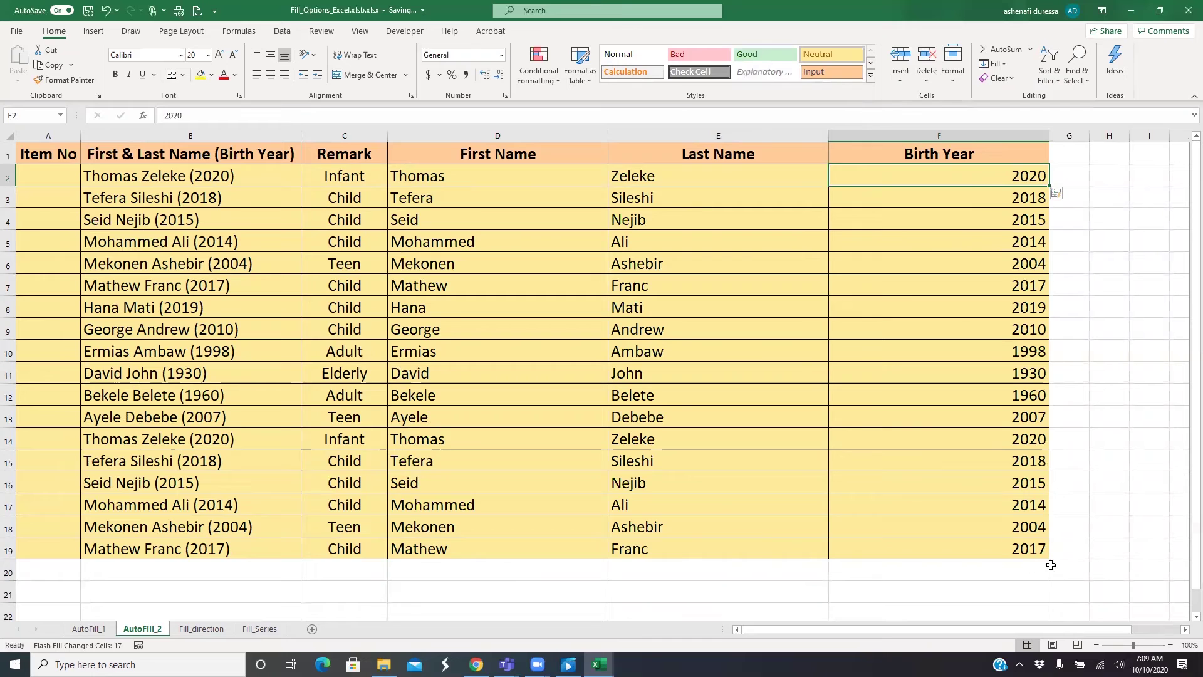
- Autofit columns F, E and D to their contents
double_click(1049, 136)
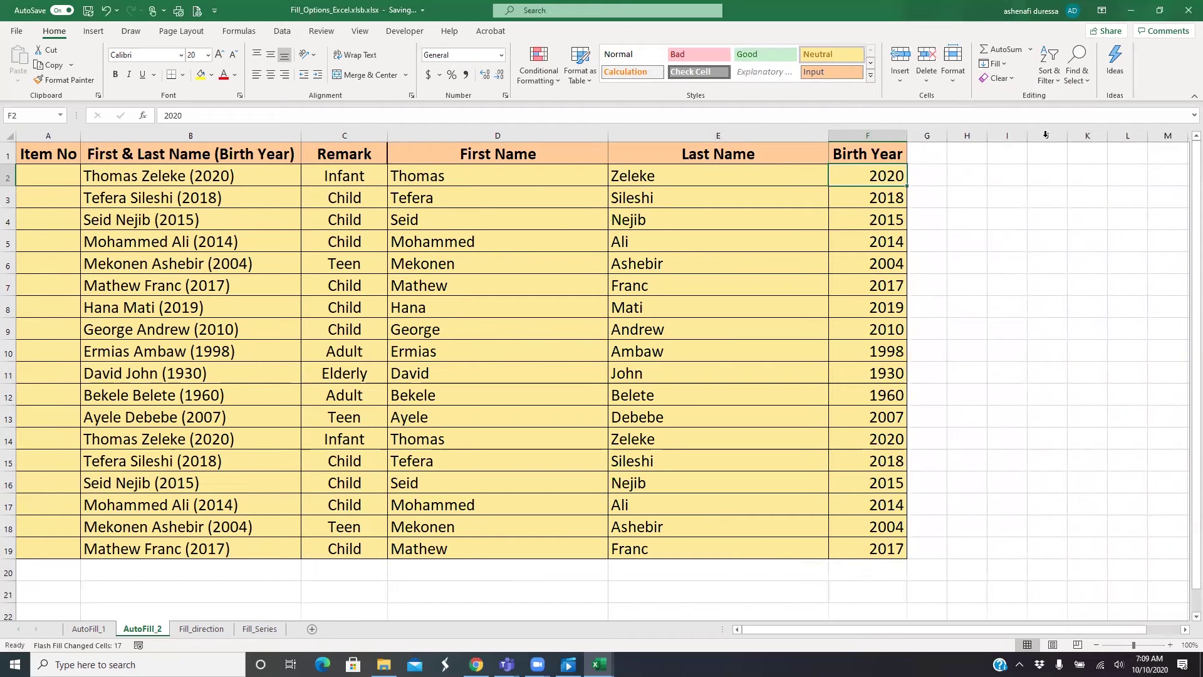
double_click(829, 136)
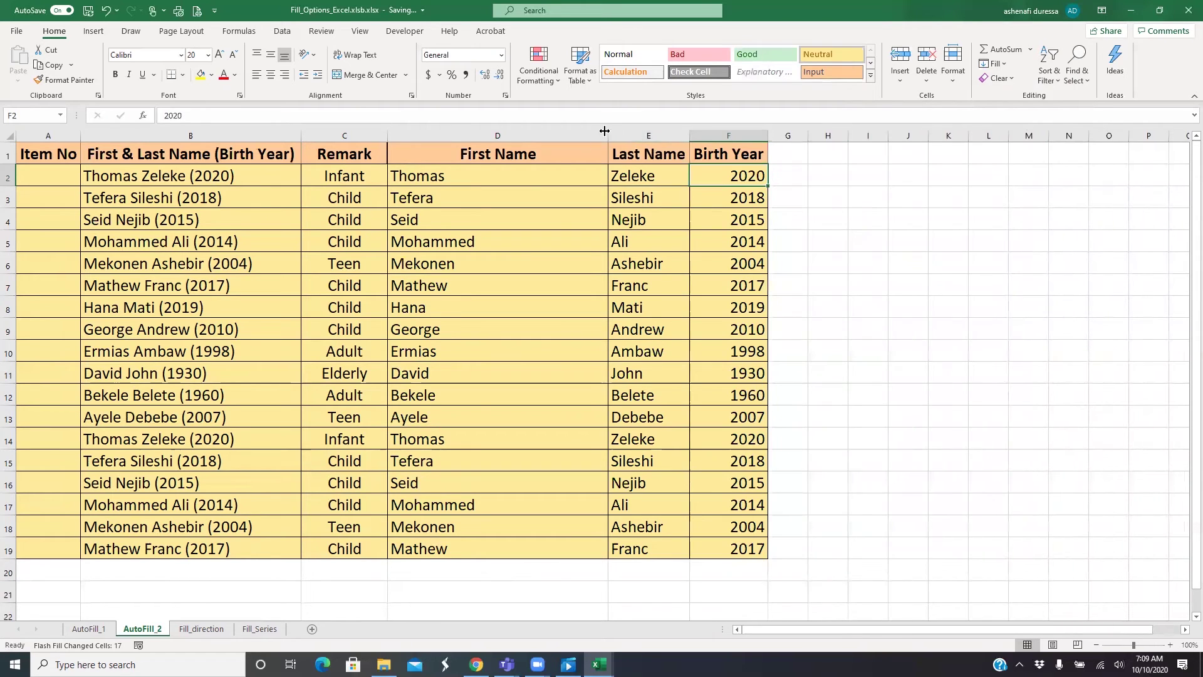
double_click(608, 136)
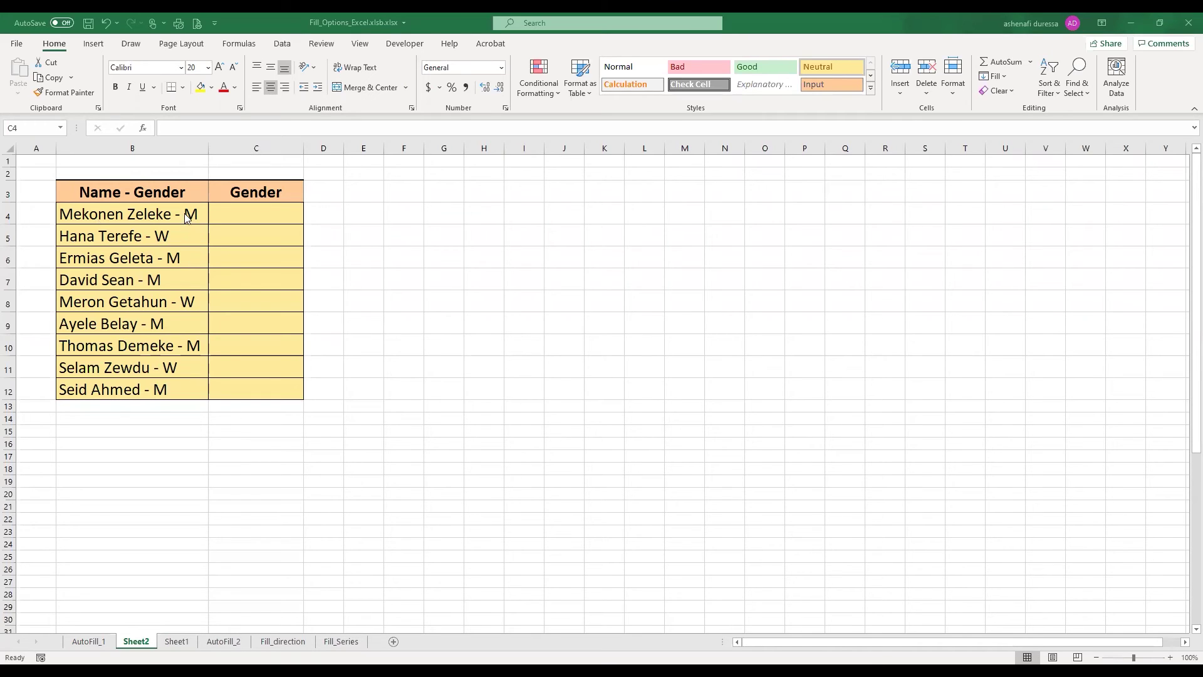
- Enter M in C4 and Flash Fill the rest of the Gender column with Ctrl+E
left_click(260, 197)
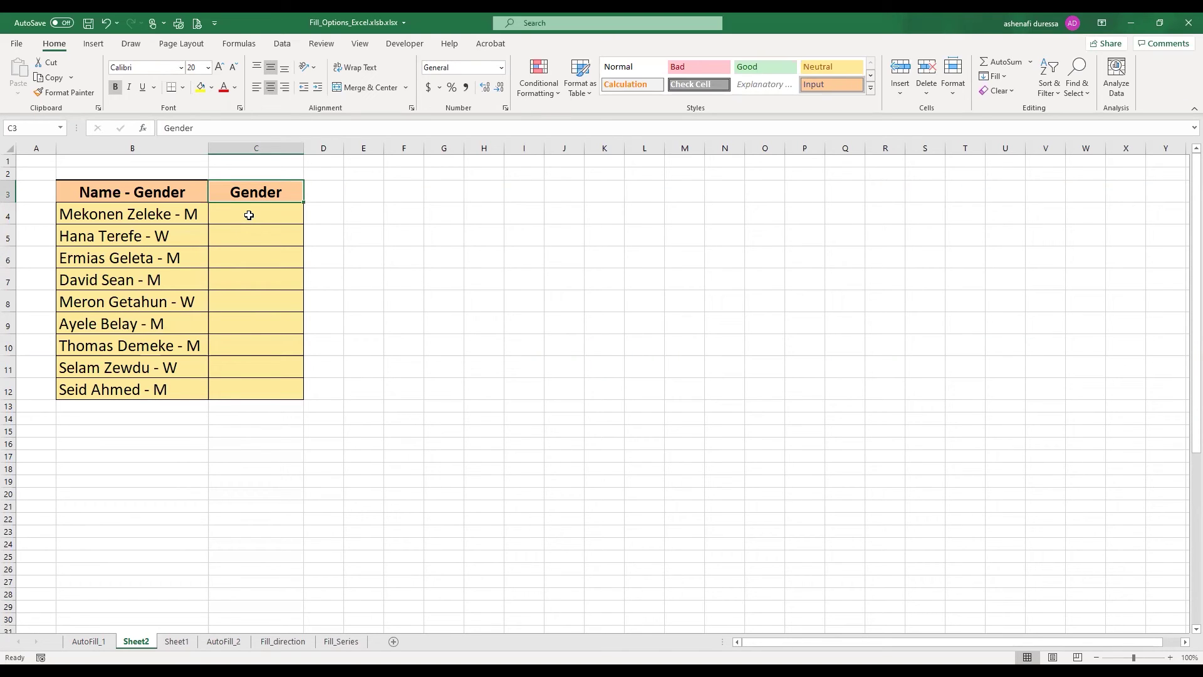
left_click(248, 215)
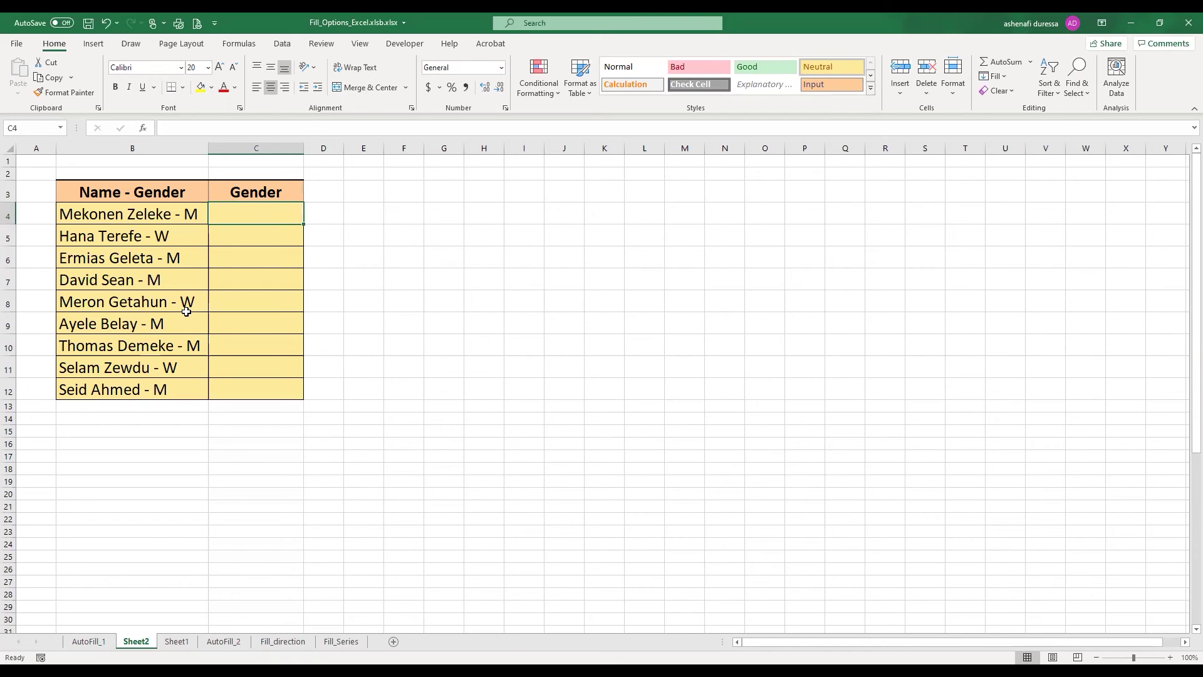
type("M")
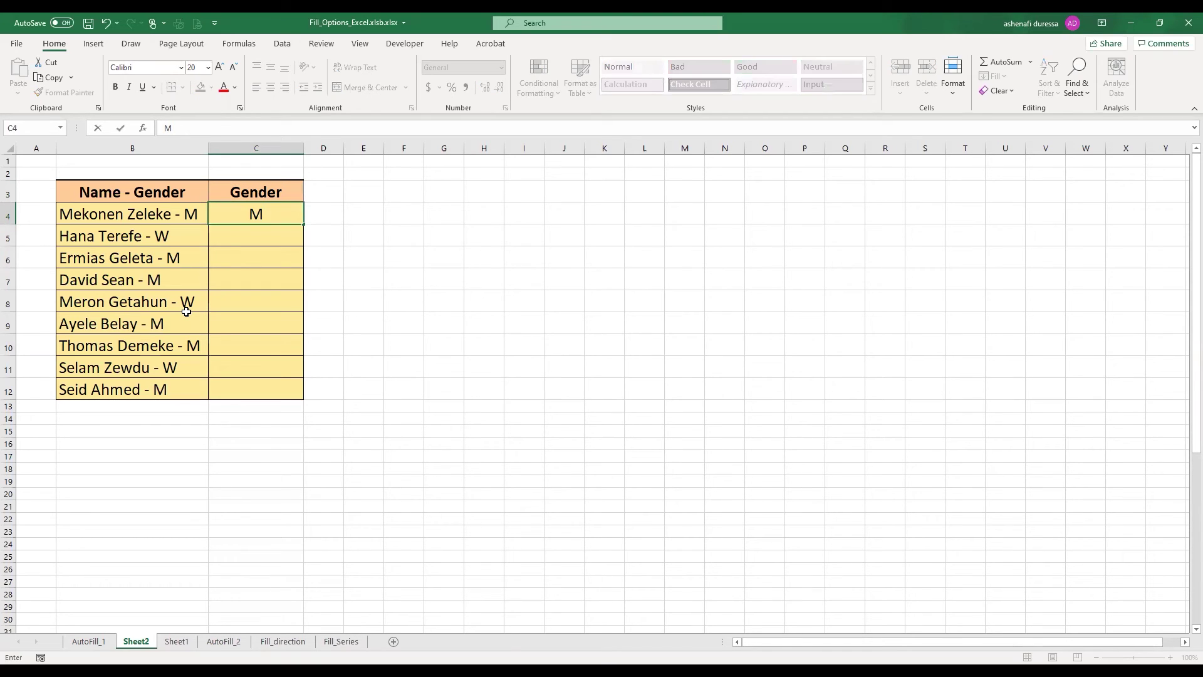
key("Return")
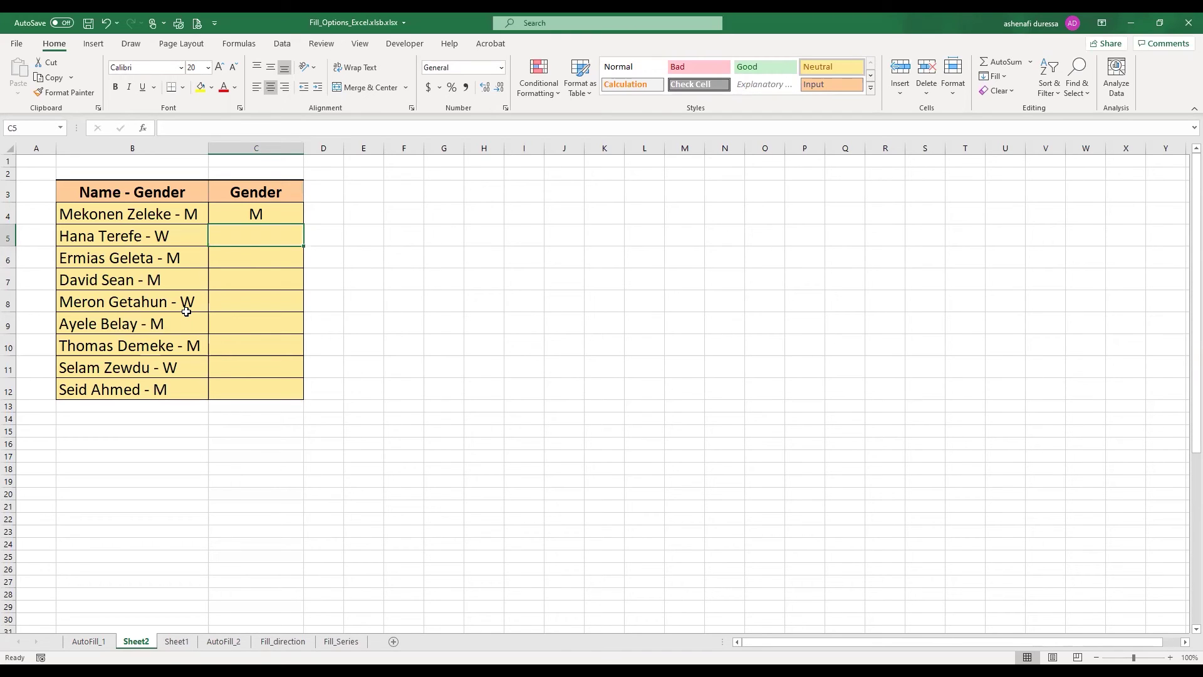
key("ctrl+e")
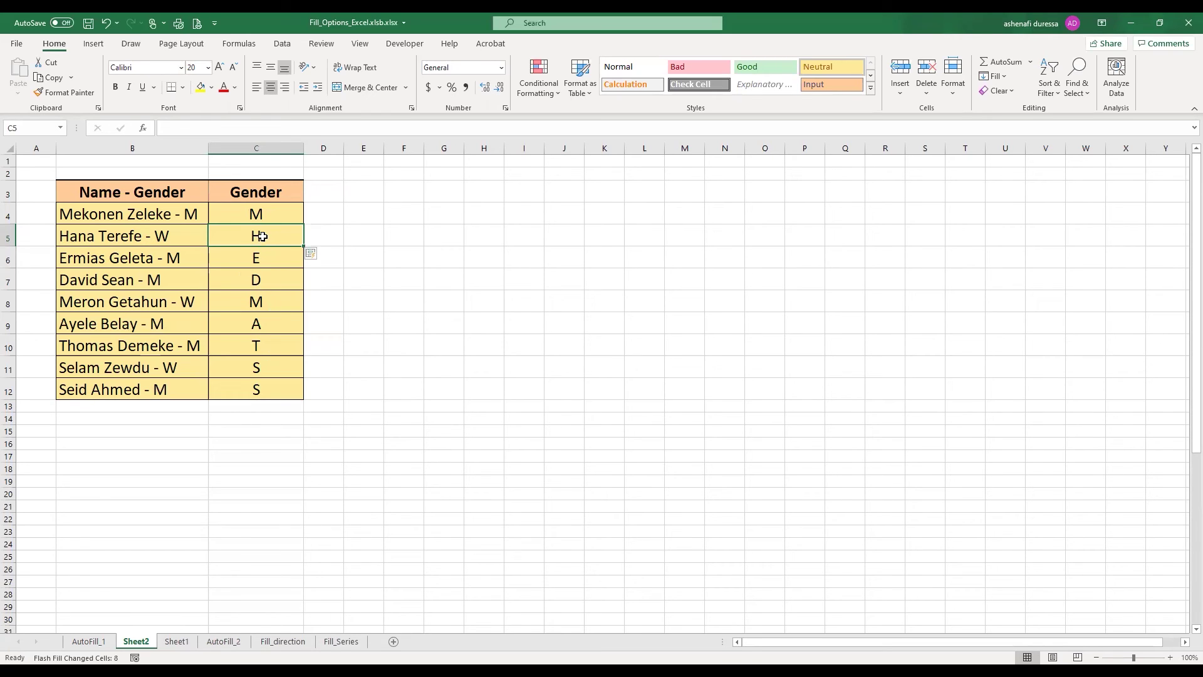
- Clear the wrongly filled initials from C5:C12
left_click(248, 213)
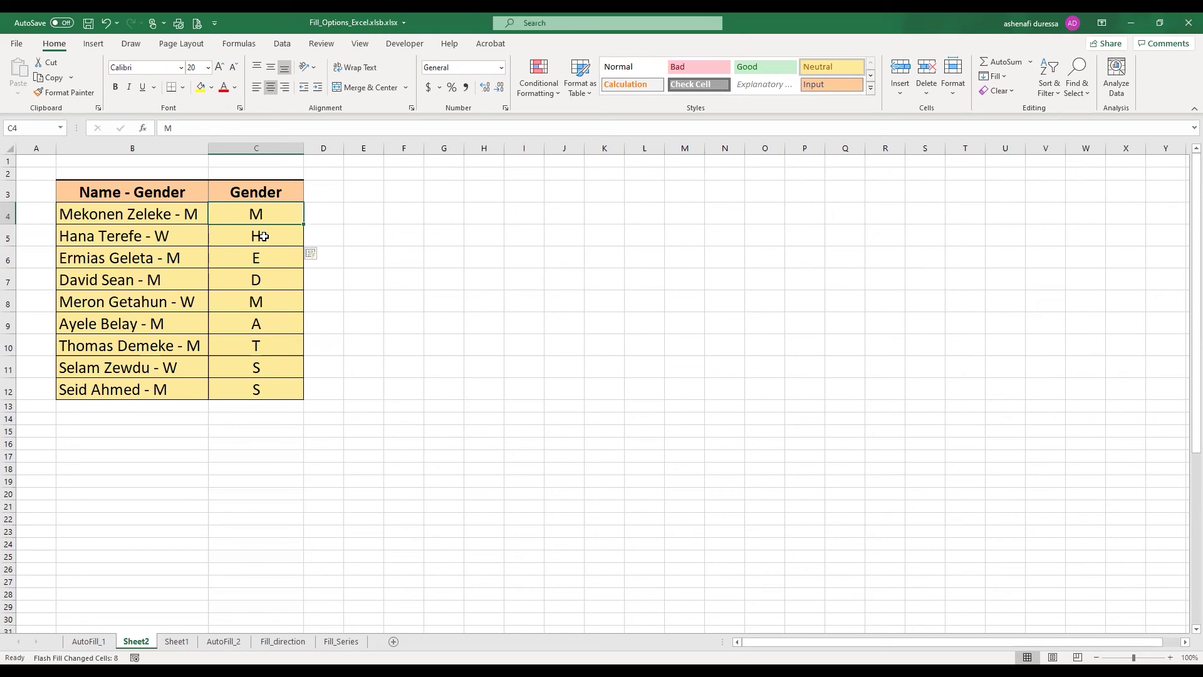
left_click(263, 236)
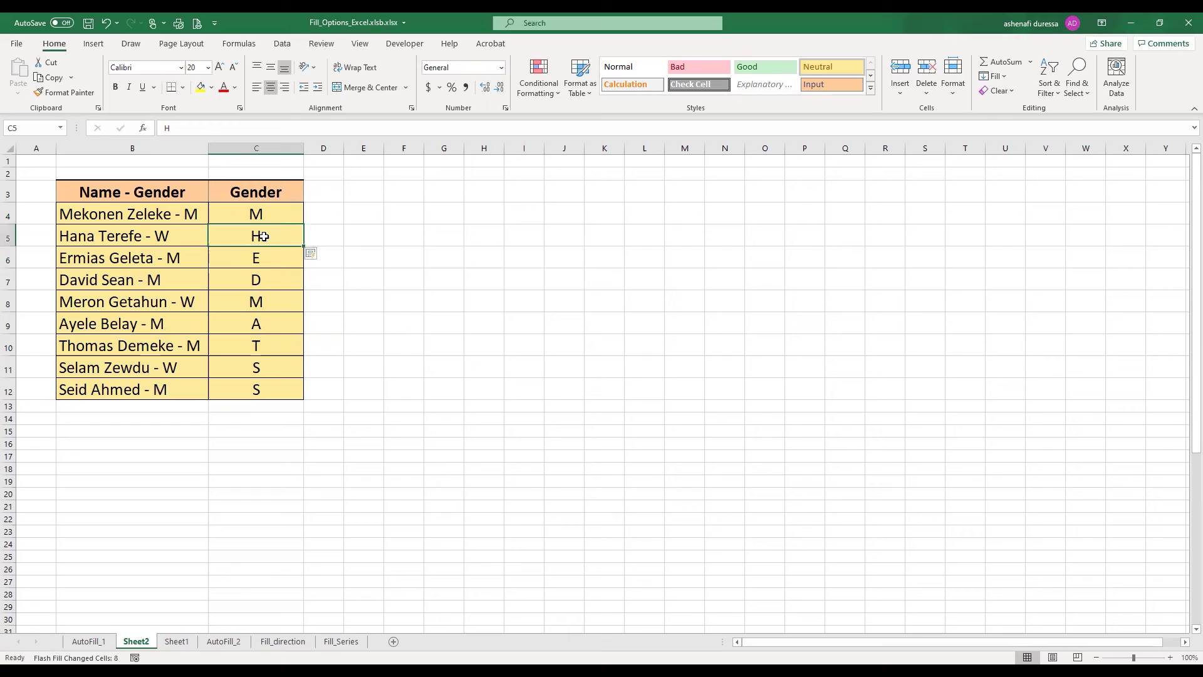
left_click_drag(266, 234, 255, 386)
key("Delete")
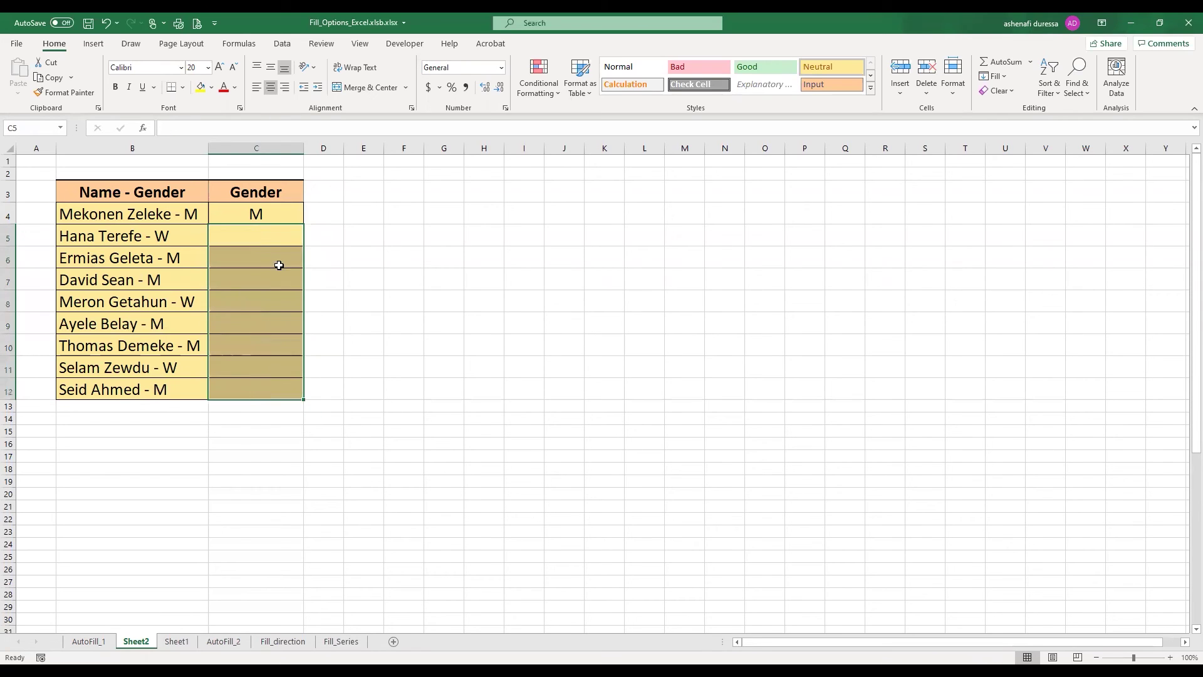
left_click(268, 240)
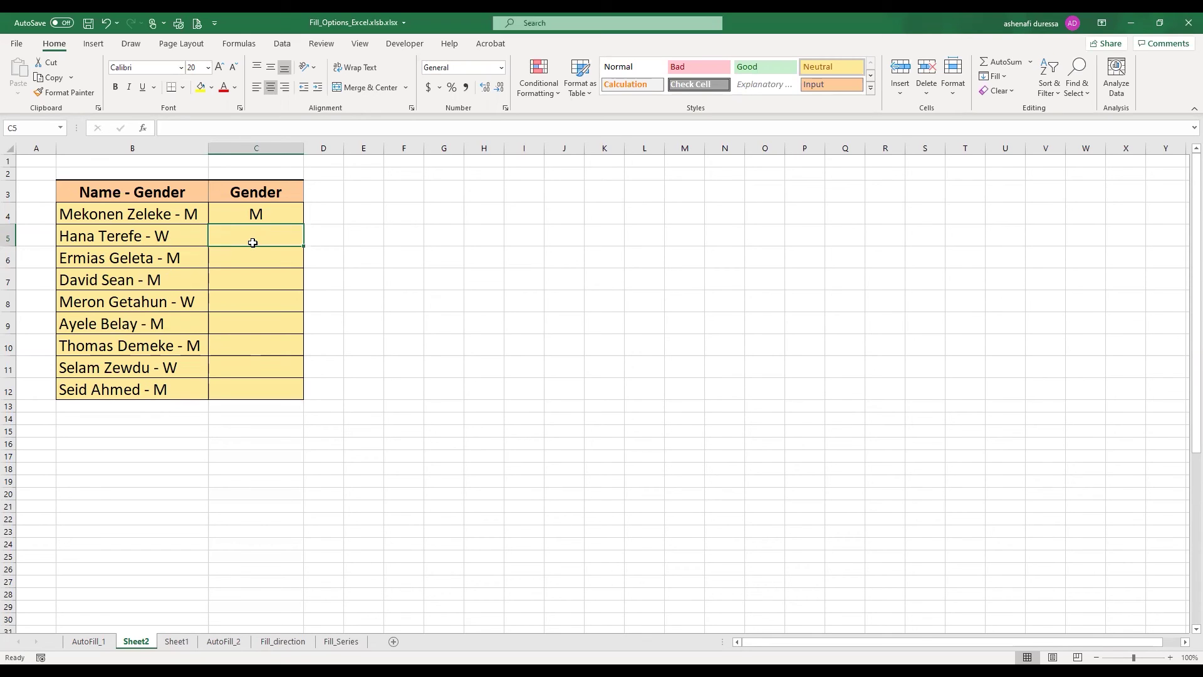
type("W")
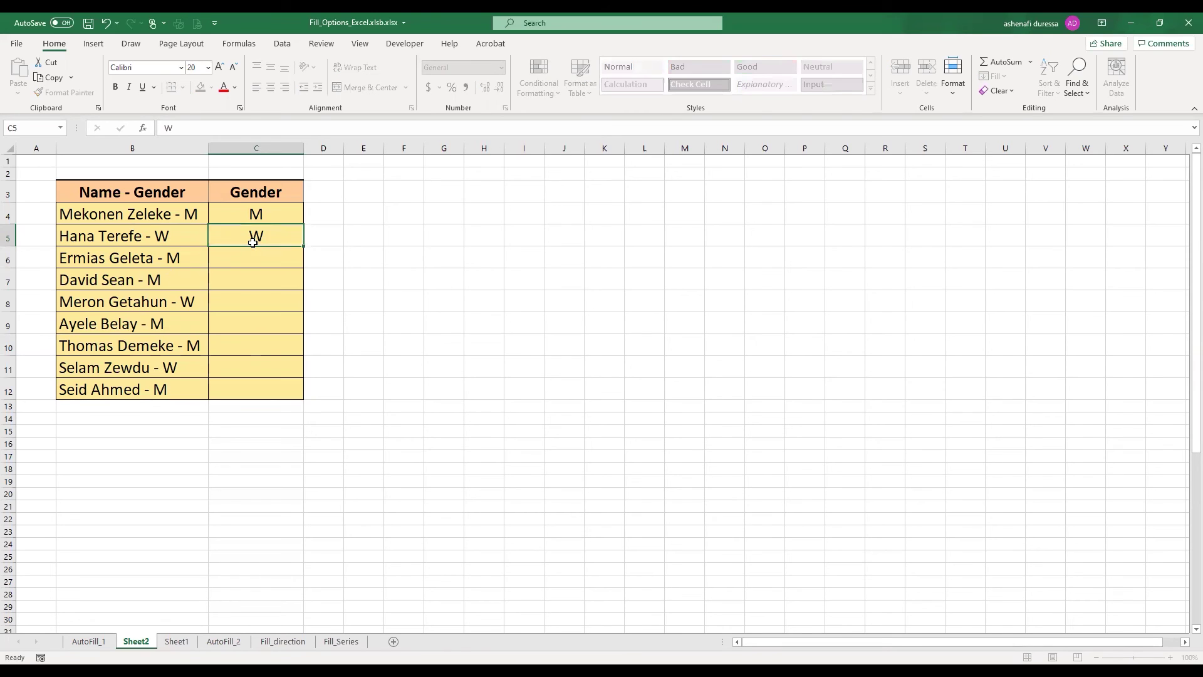
key("Return")
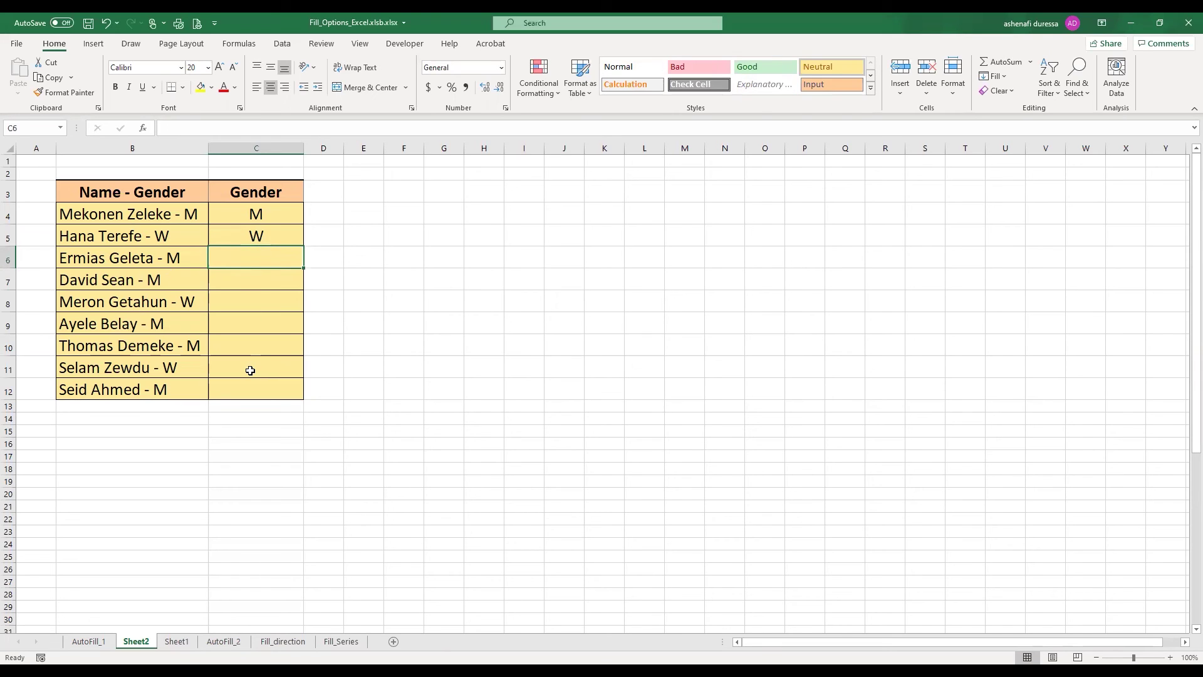
key("ctrl+e")
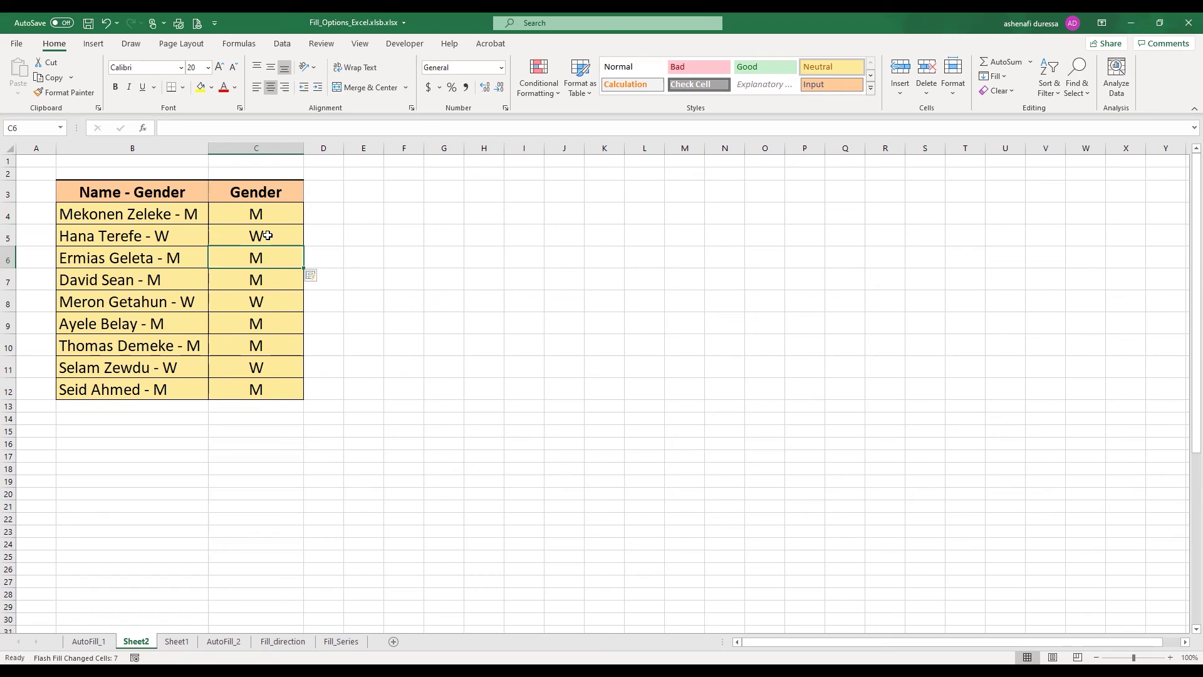
left_click_drag(267, 236, 251, 387)
key("Delete")
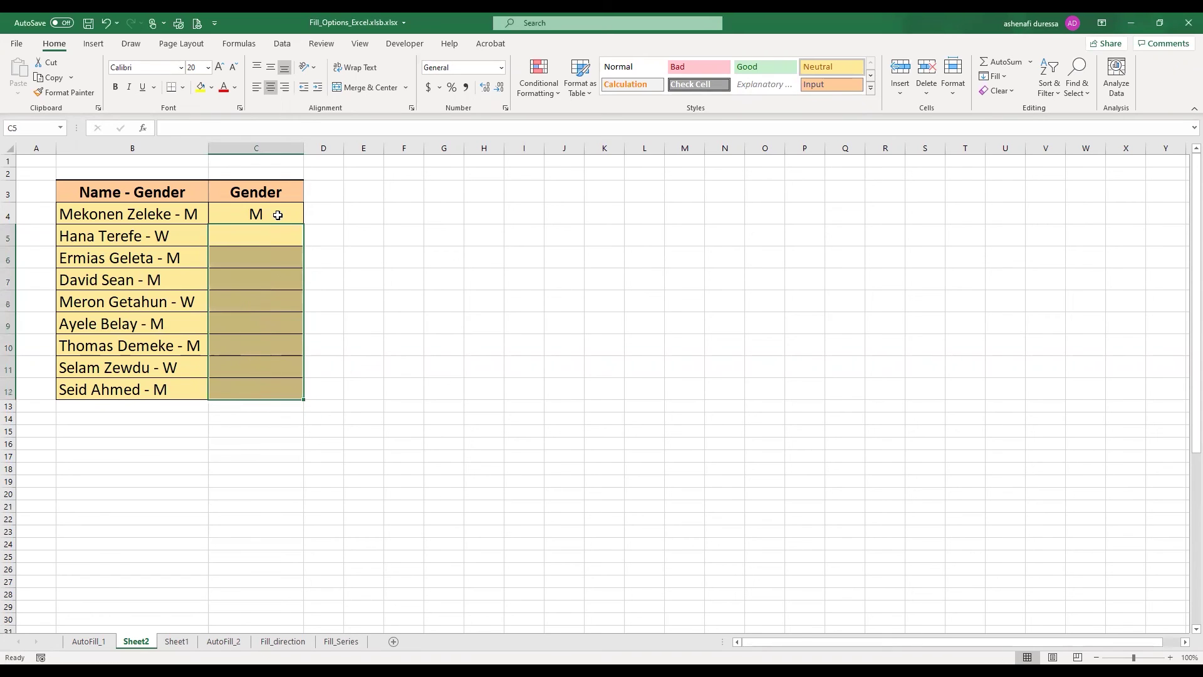
left_click(277, 215)
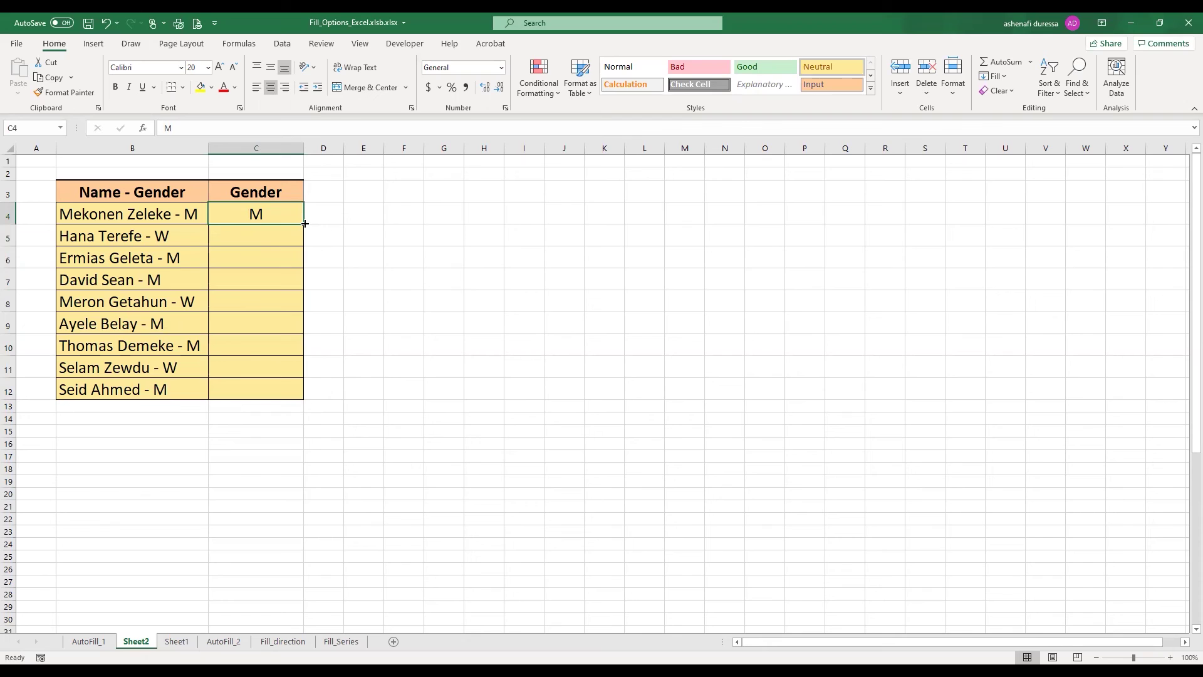
- Fill C4 down to C12, convert the fill to Flash Fill, and select the resulting initials in C5:C12
left_click_drag(305, 224, 304, 238)
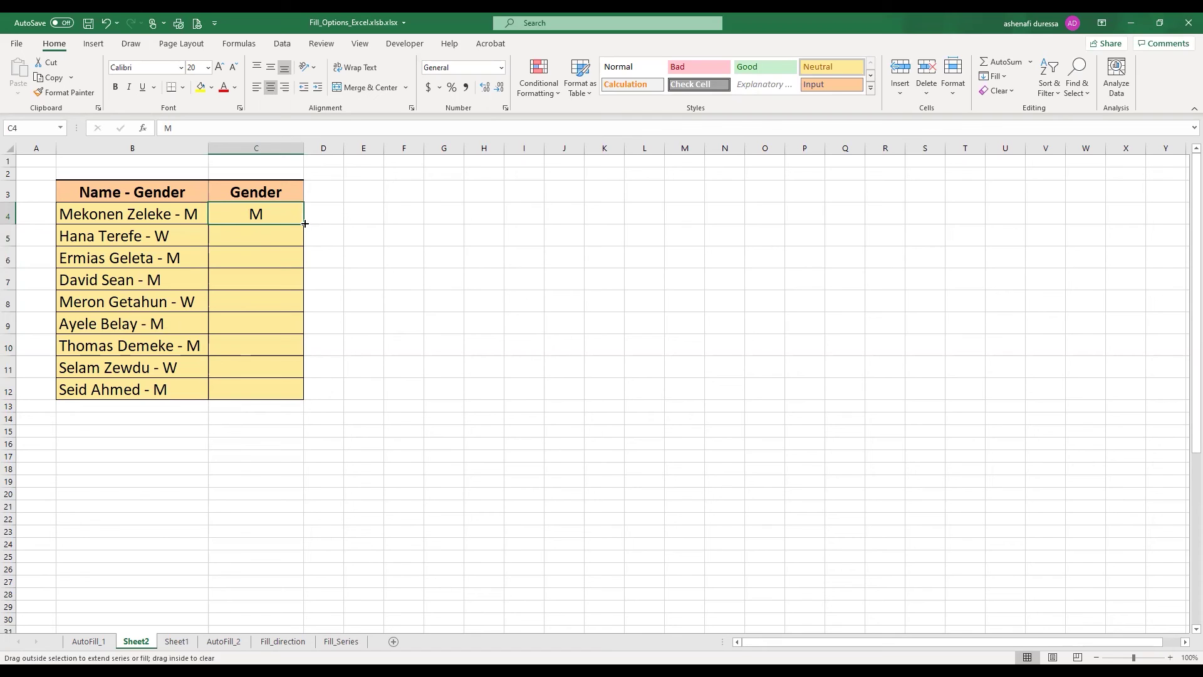
left_click_drag(297, 393, 297, 398)
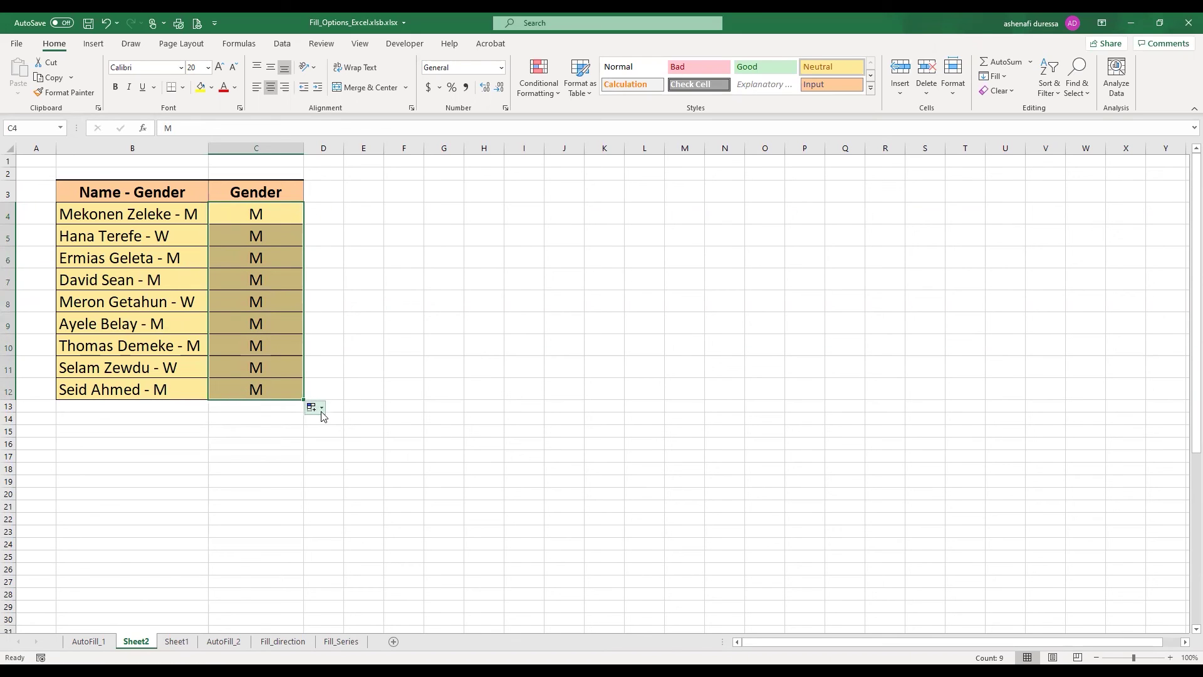
left_click(322, 410)
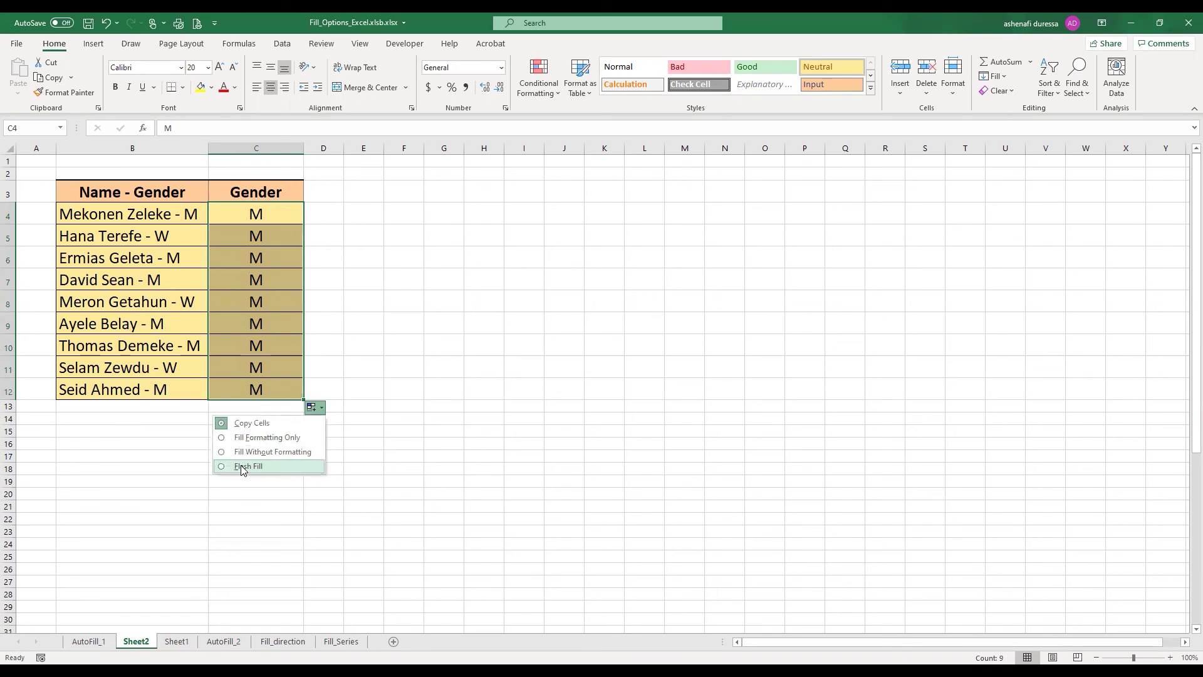
left_click(244, 467)
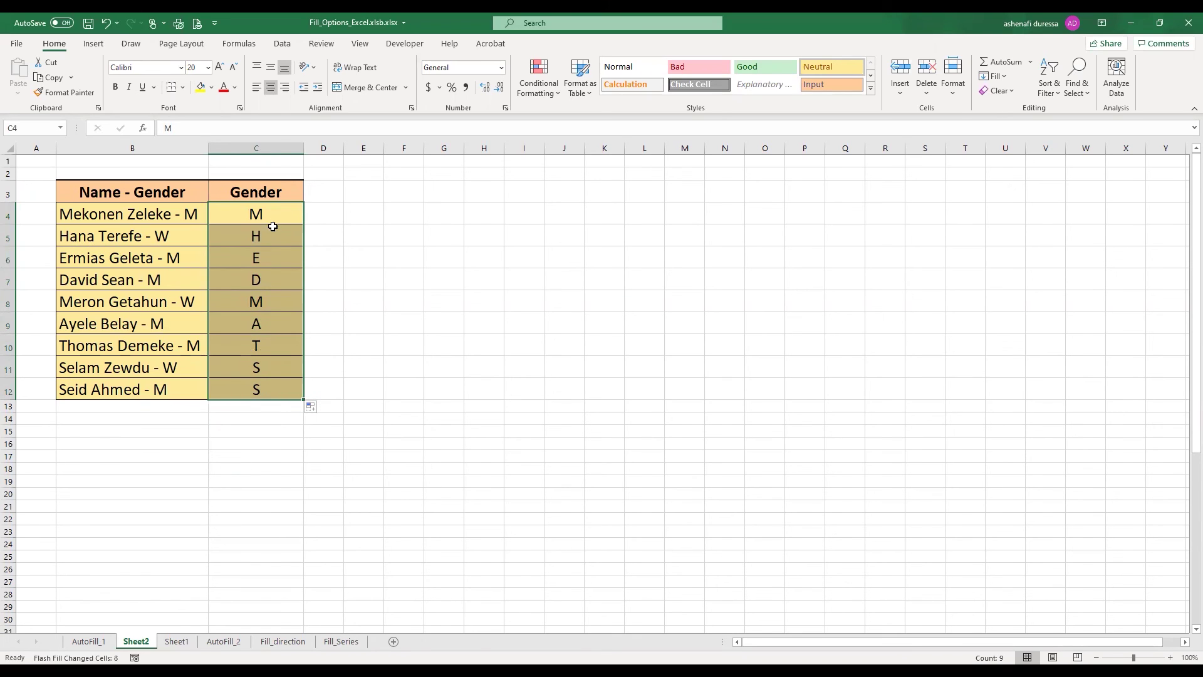
left_click_drag(270, 230, 257, 384)
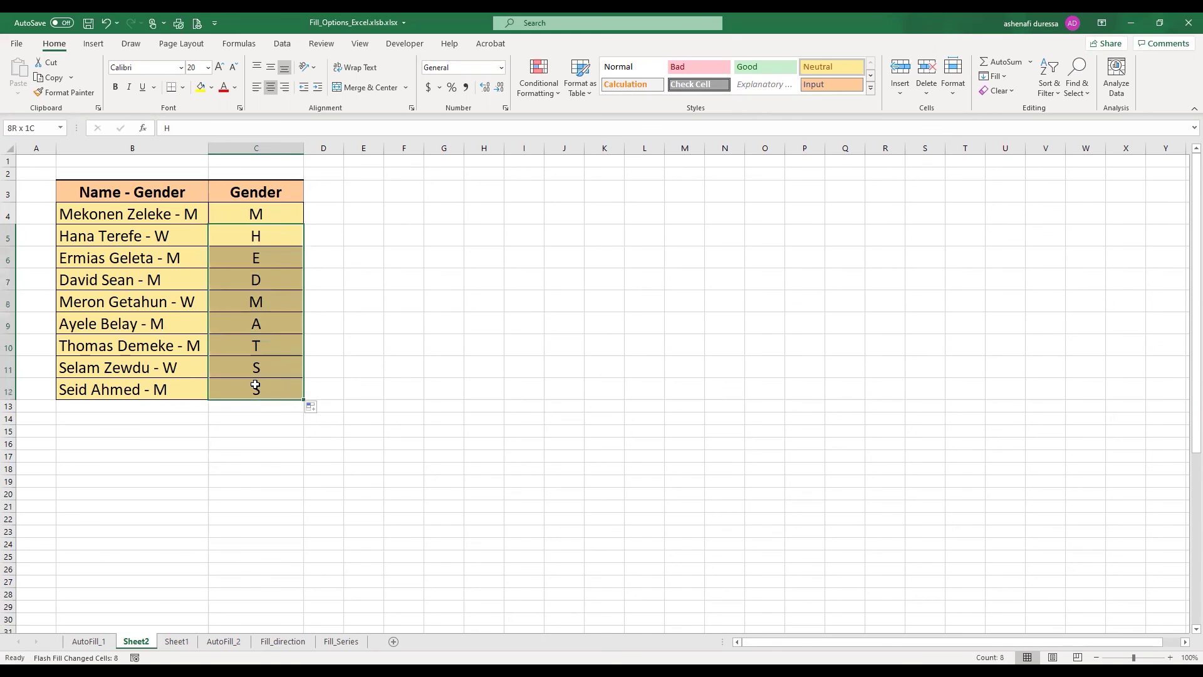
- Clear the initials, add W in C5, and Flash Fill the M/W pattern down to C12
key("Delete")
left_click(267, 236)
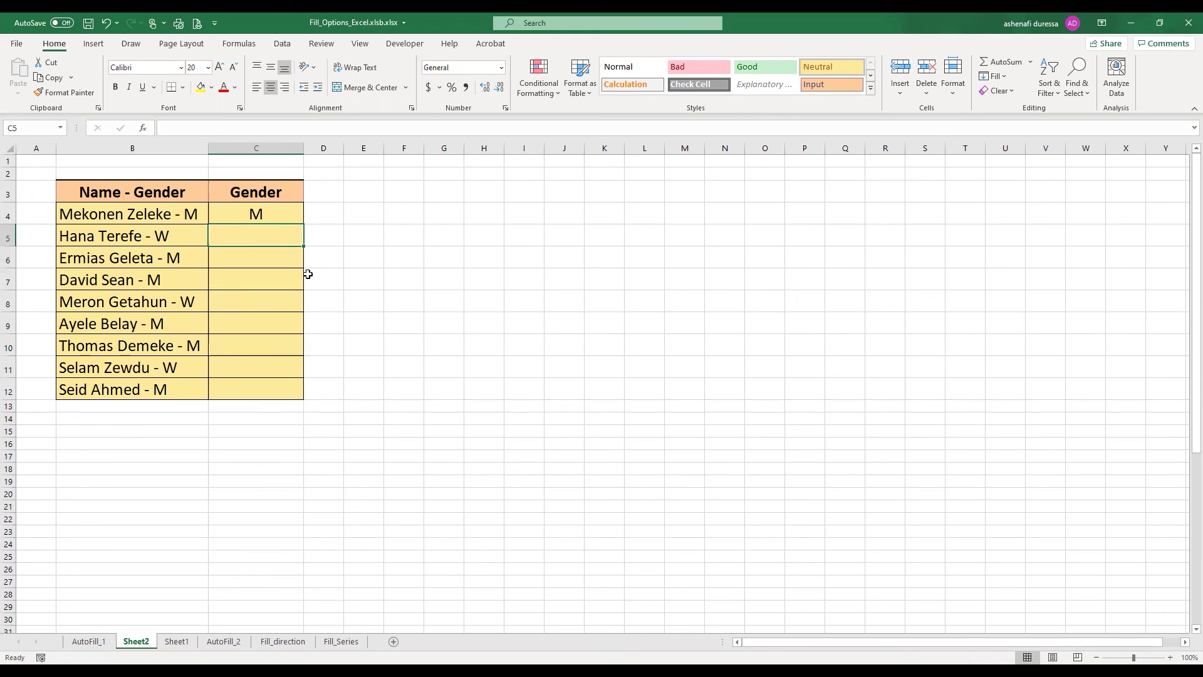
type("W")
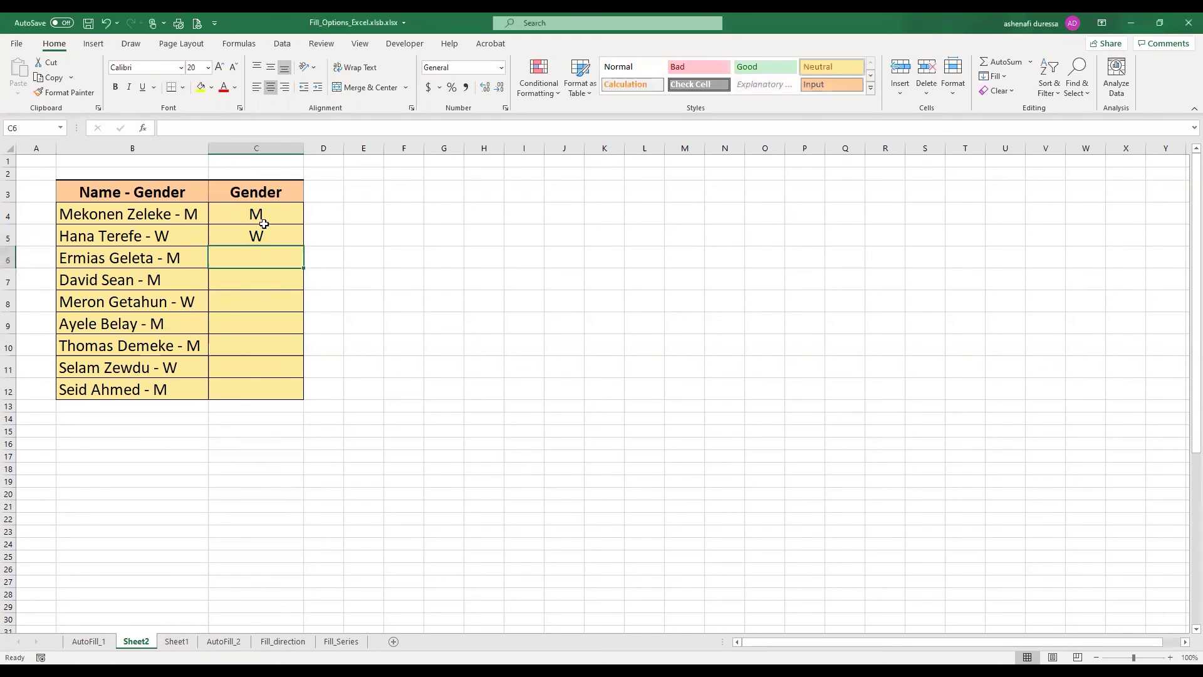
mouse_move(262, 217)
left_mouse_down()
mouse_move(262, 239)
mouse_move(304, 269)
left_mouse_up()
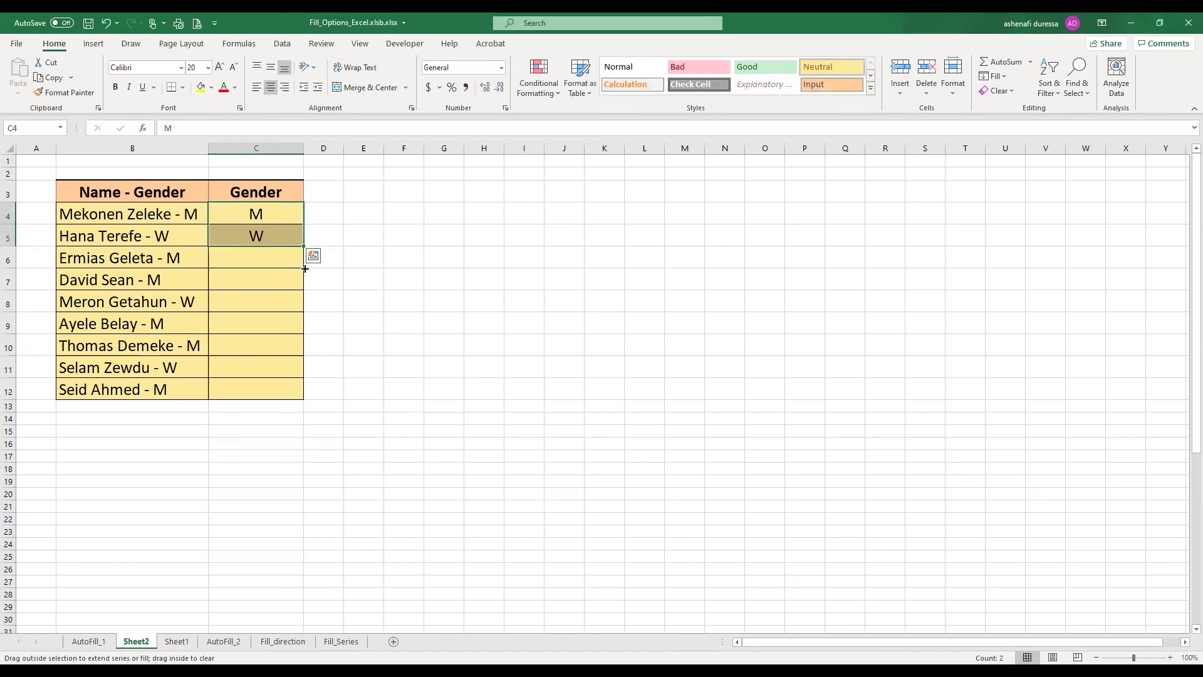
left_click_drag(295, 398, 298, 394)
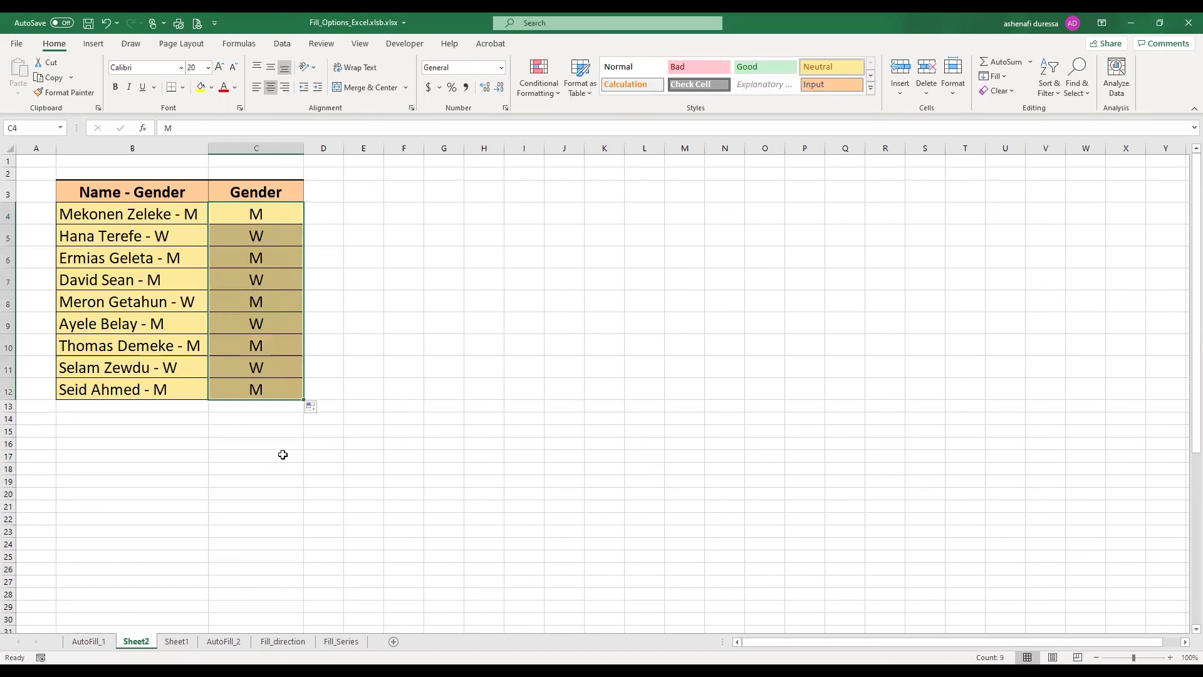
left_click(313, 409)
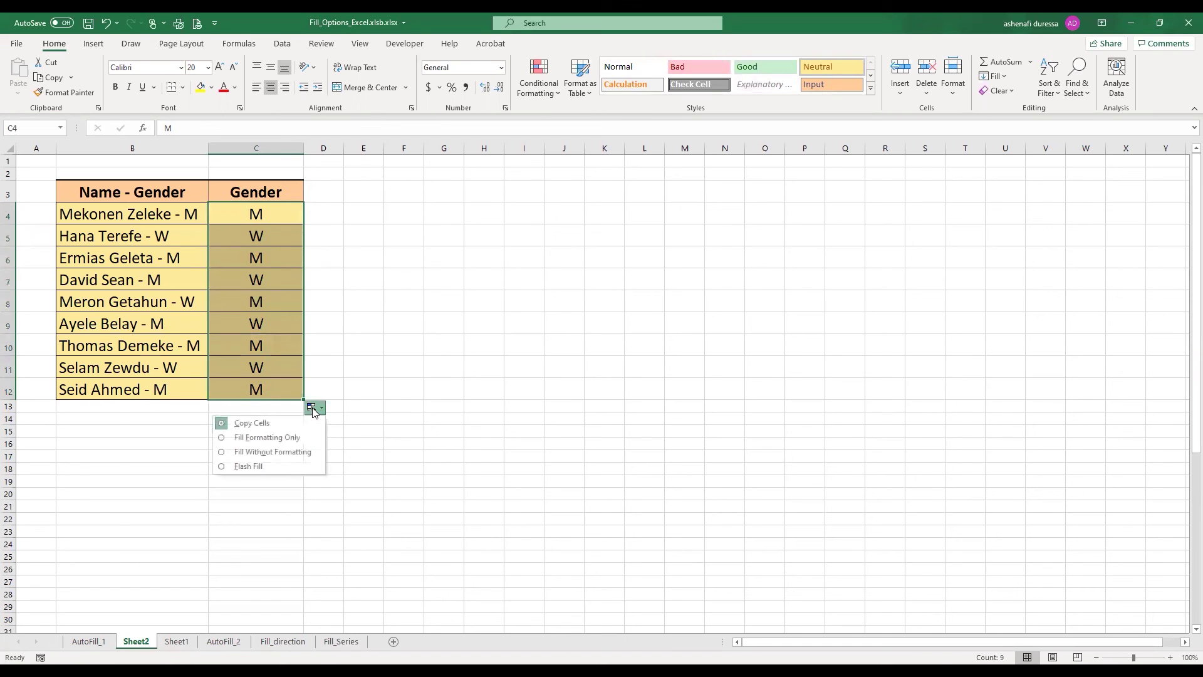
left_click(250, 466)
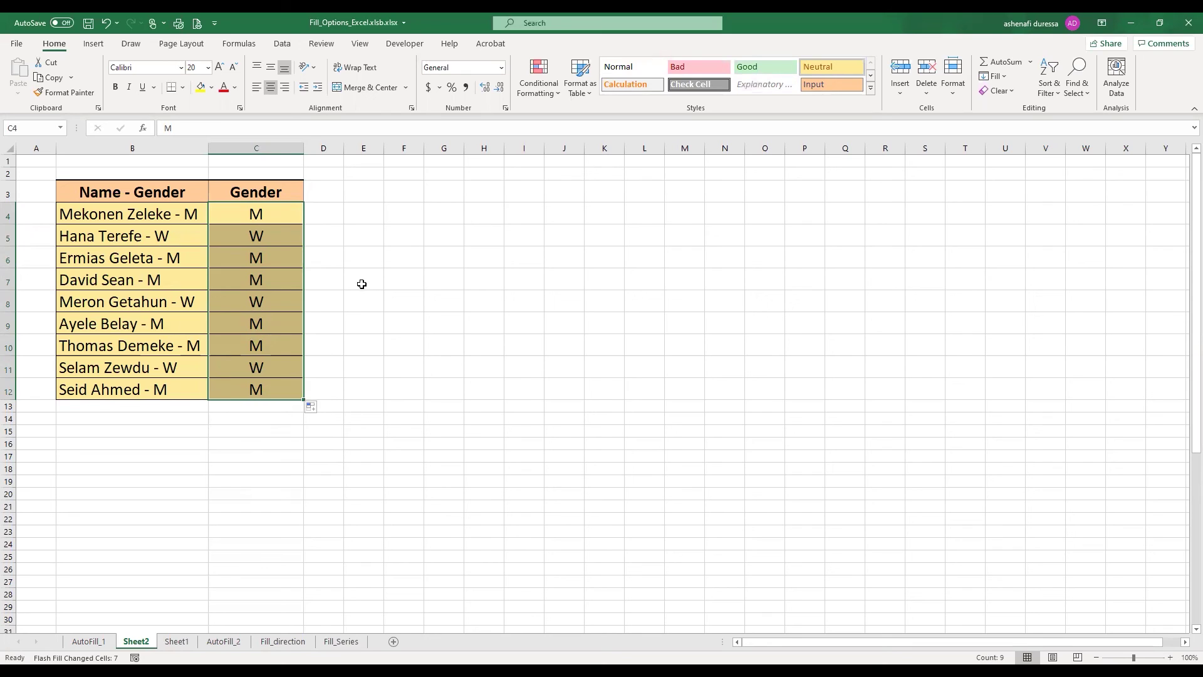
- Select the flash-filled genders in C5:C12
left_click(430, 369)
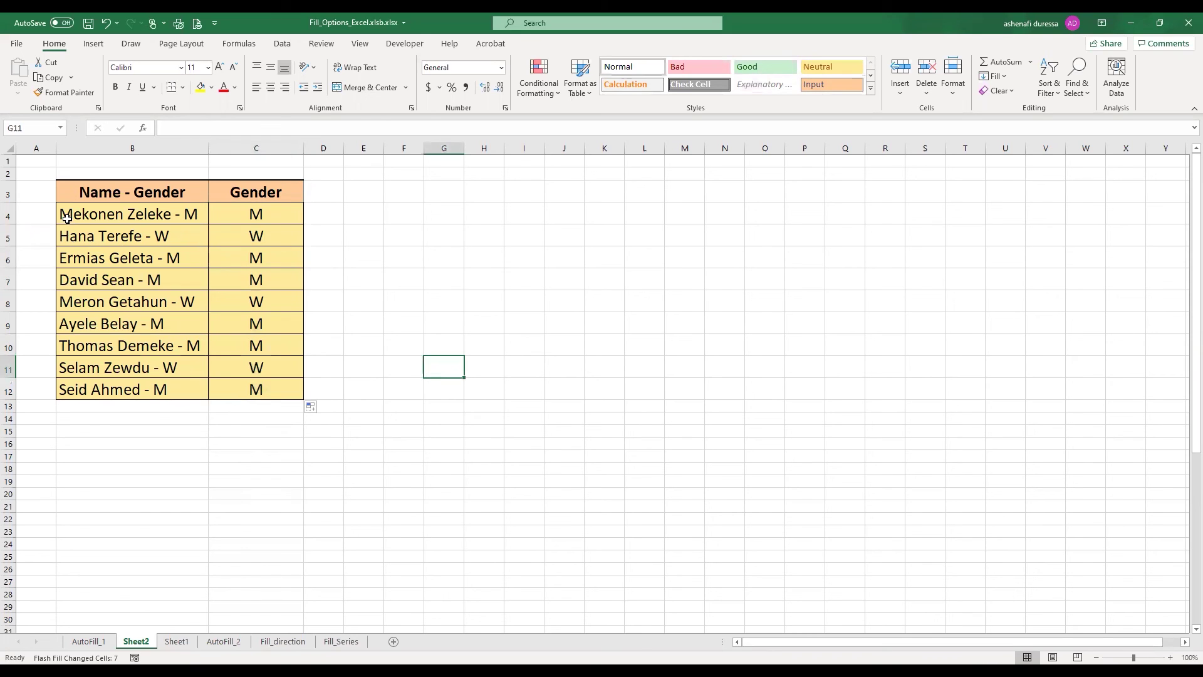
left_click(247, 234)
left_click_drag(243, 258, 250, 388)
- Clear C5:C12 and insert a blank row above row 5
key("Delete")
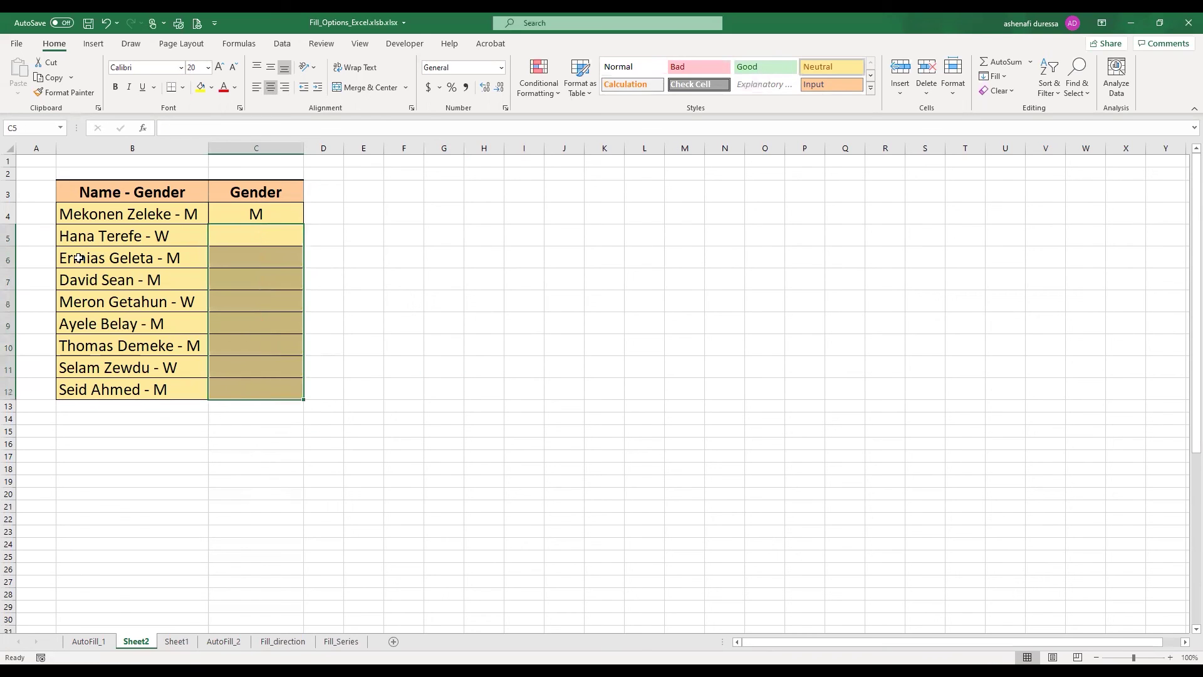
left_click(10, 235)
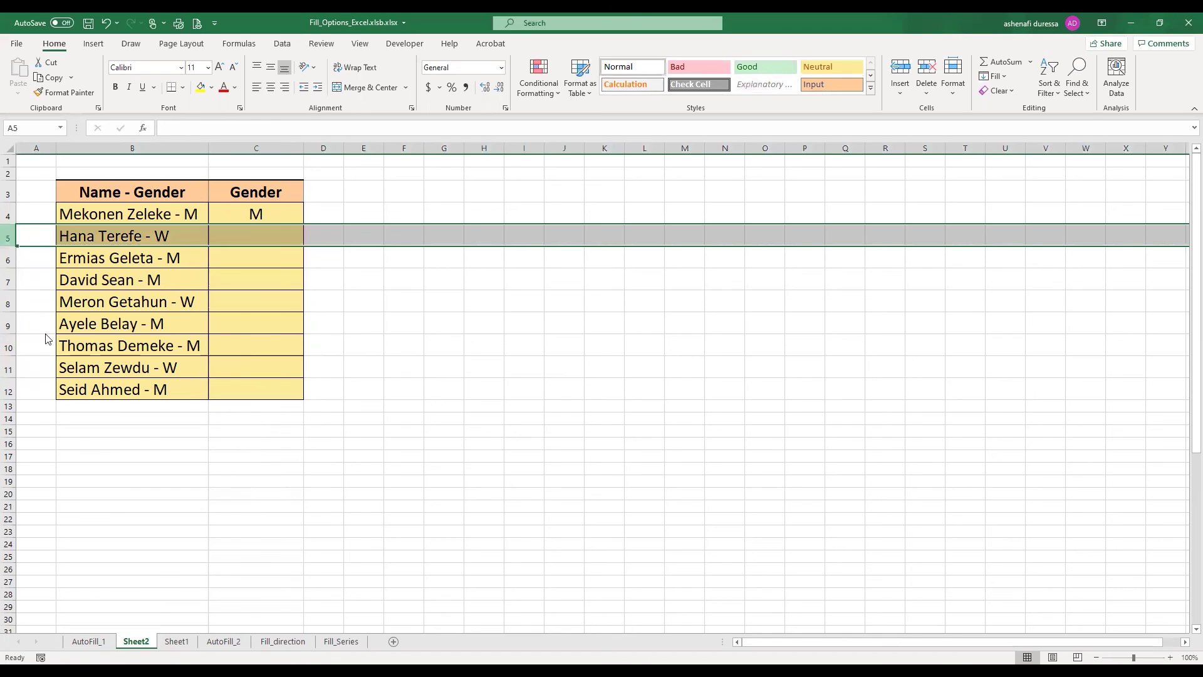
key("ctrl+shift+plus")
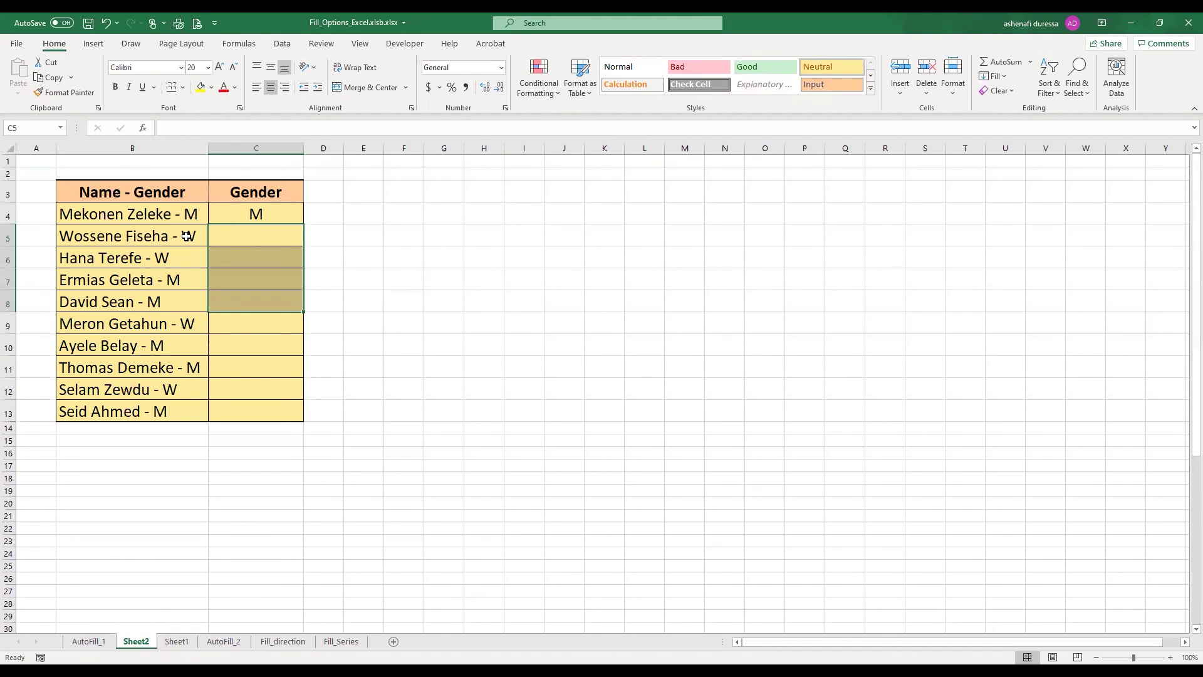
- Enter W as the gender in C5
left_click(250, 239)
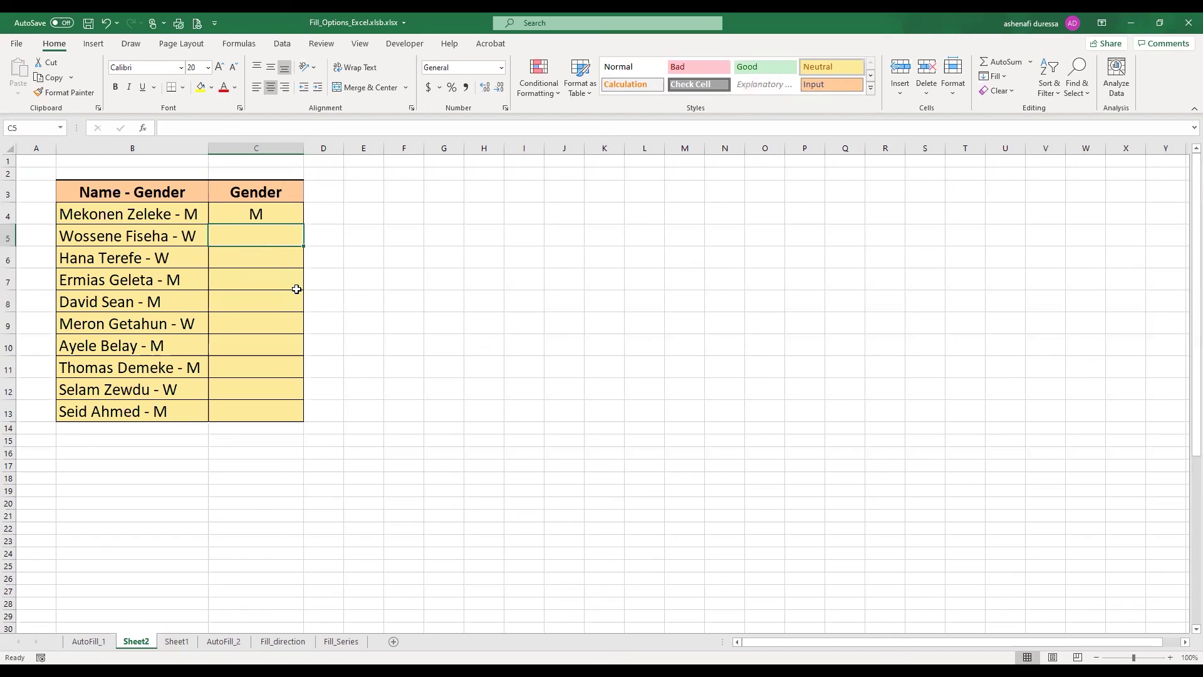
type("W")
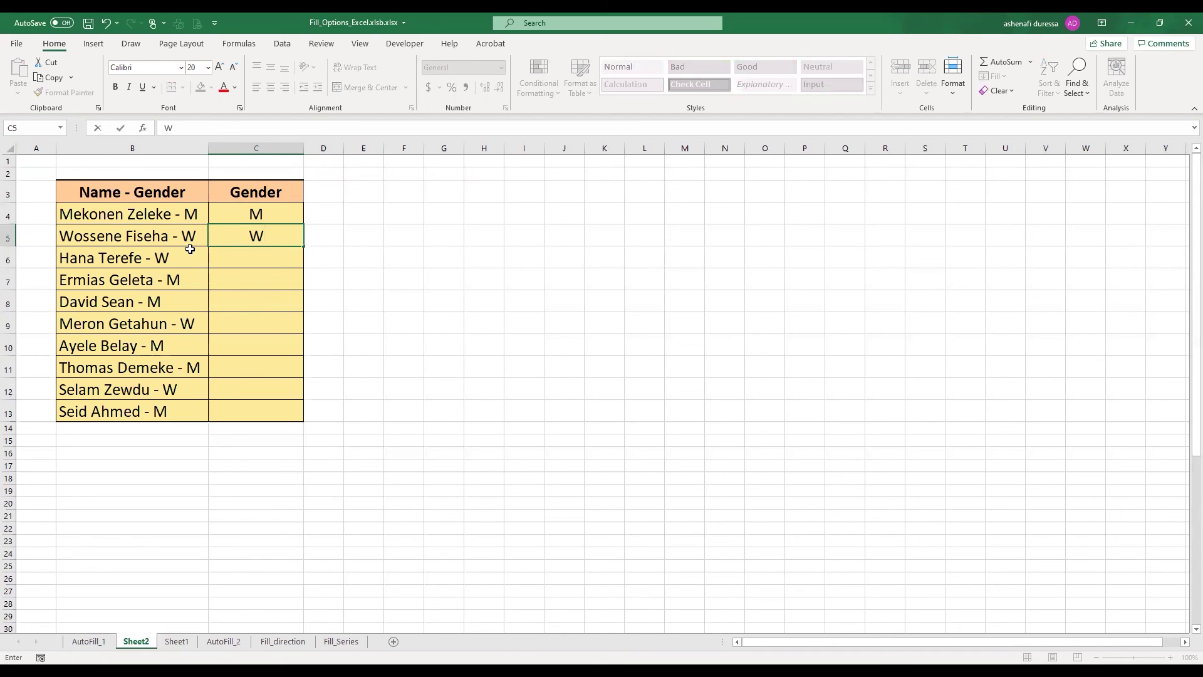
key("Return")
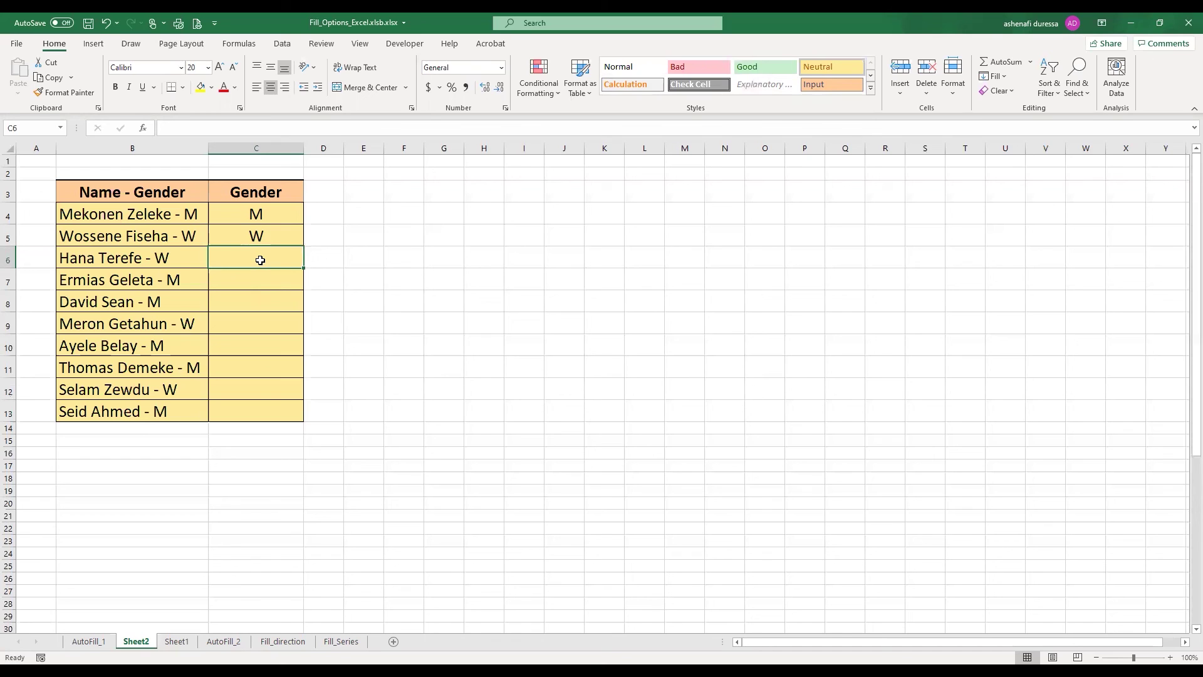
- Flash Fill the Gender column, then clear the wrong first letters in C6:C13
key("ctrl+e")
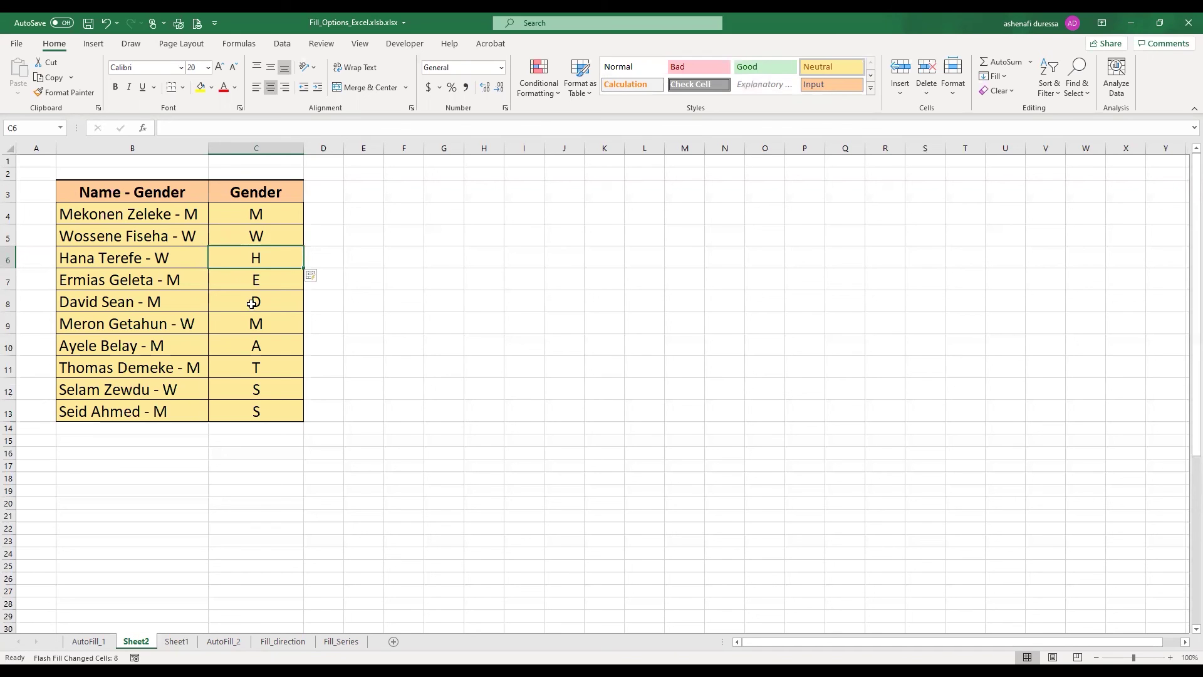
left_click_drag(258, 258, 256, 406)
key("Delete")
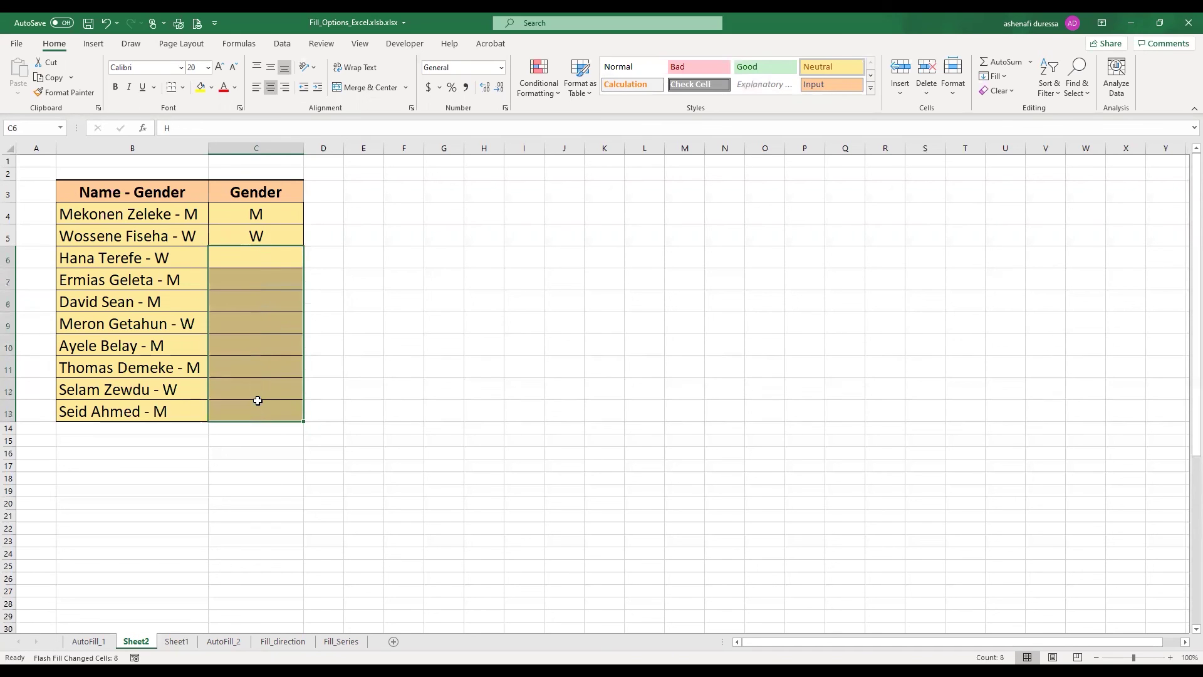
- Add W in C6 and Flash Fill the remaining genders in C7:C13
left_click(261, 260)
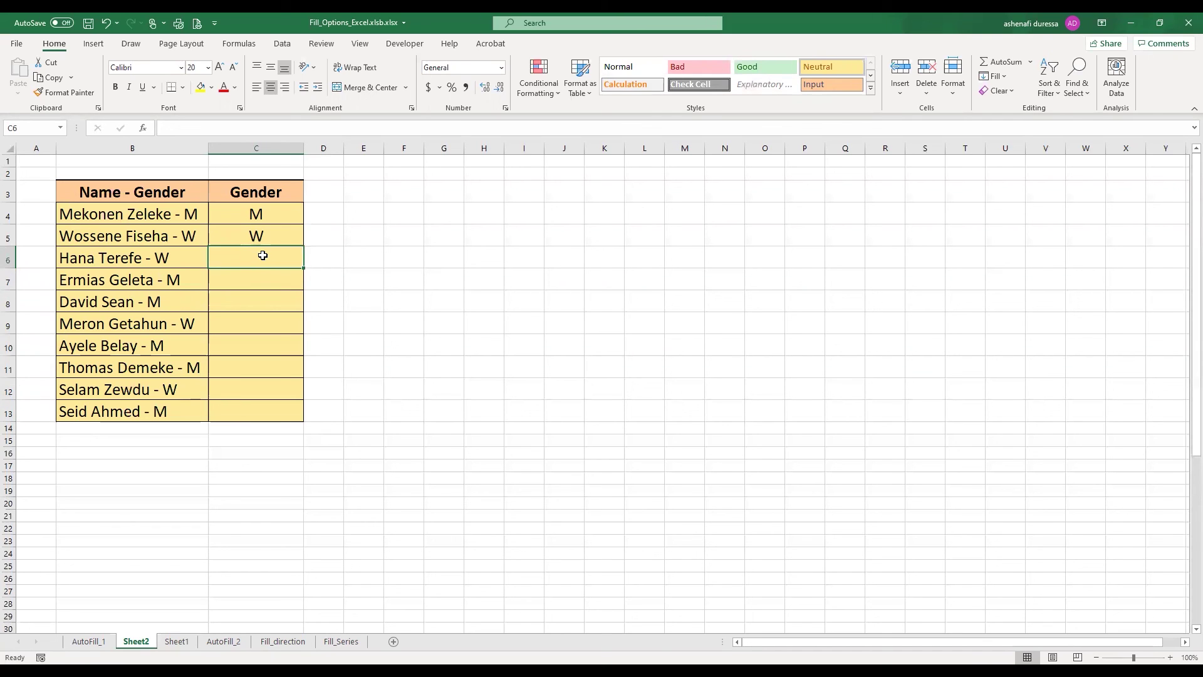
type("W")
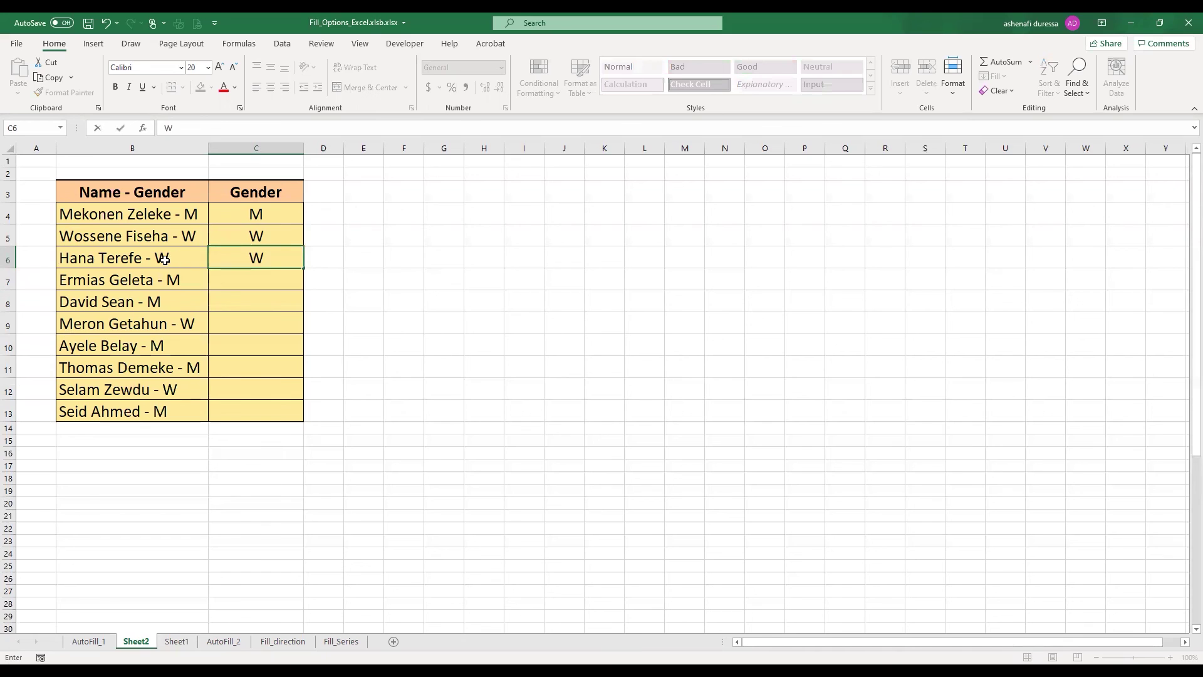
key("Return")
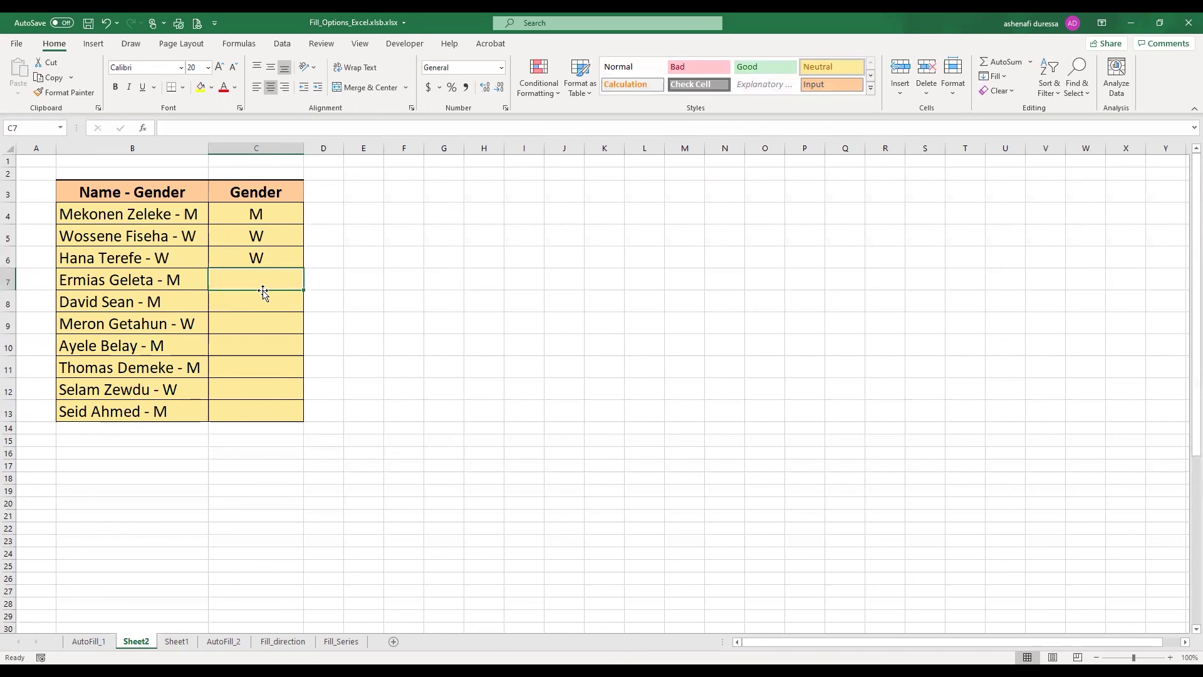
key("ctrl+e")
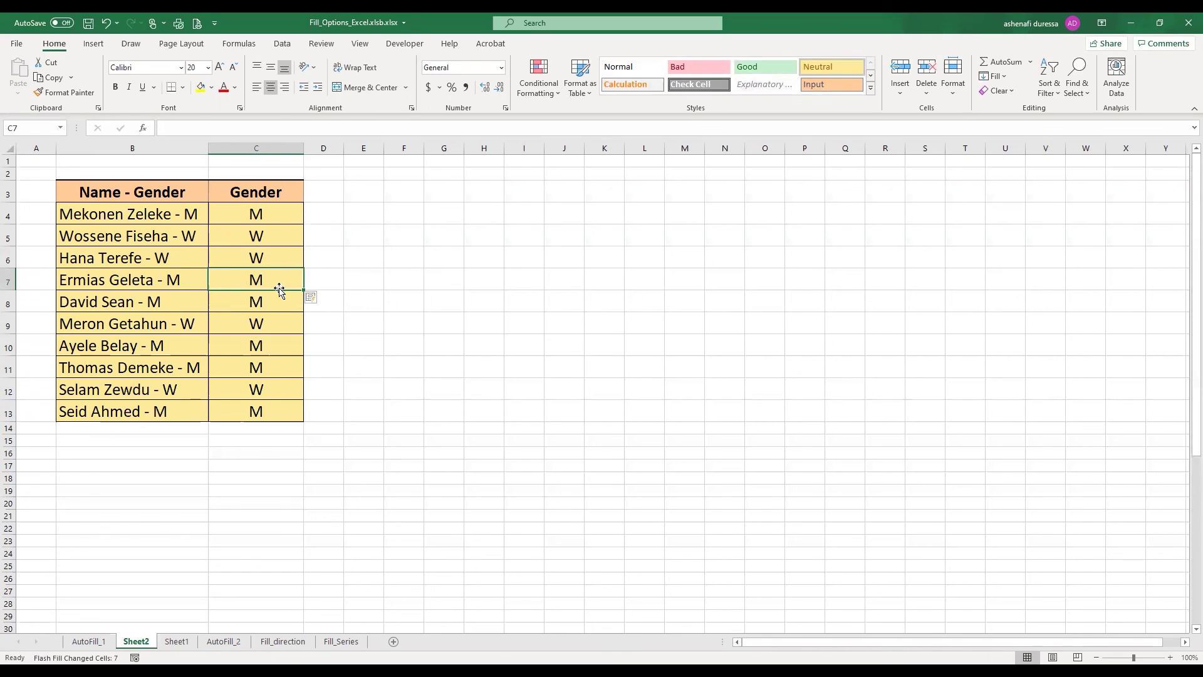